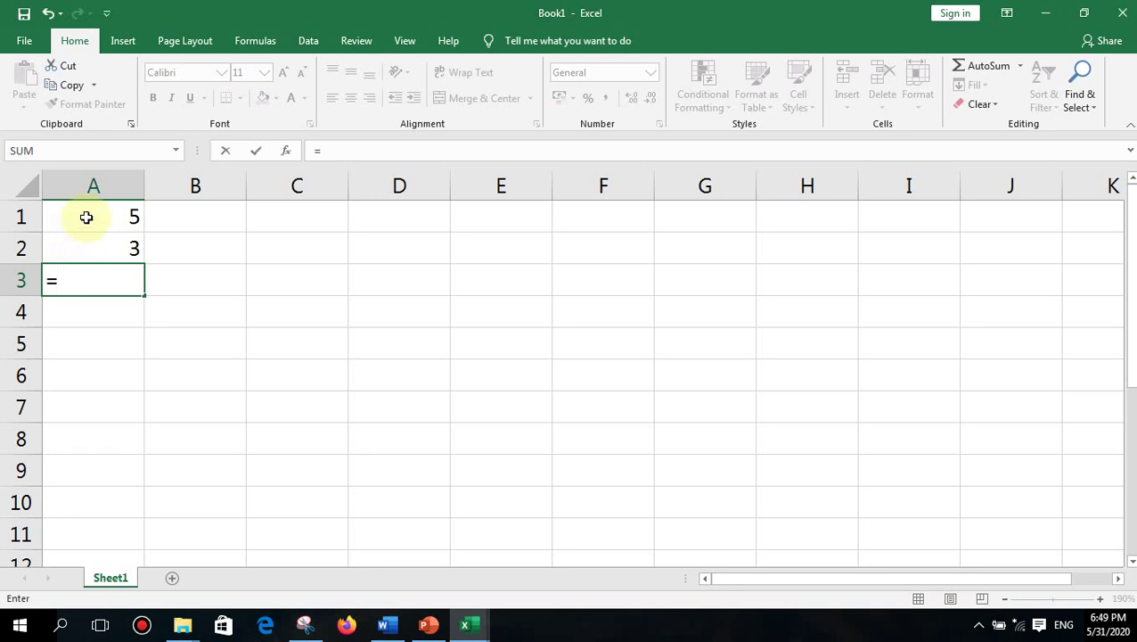
Enter the formula =a1+a2 in cell A3 so it displays 8
{"action": "type", "text": "a1"}
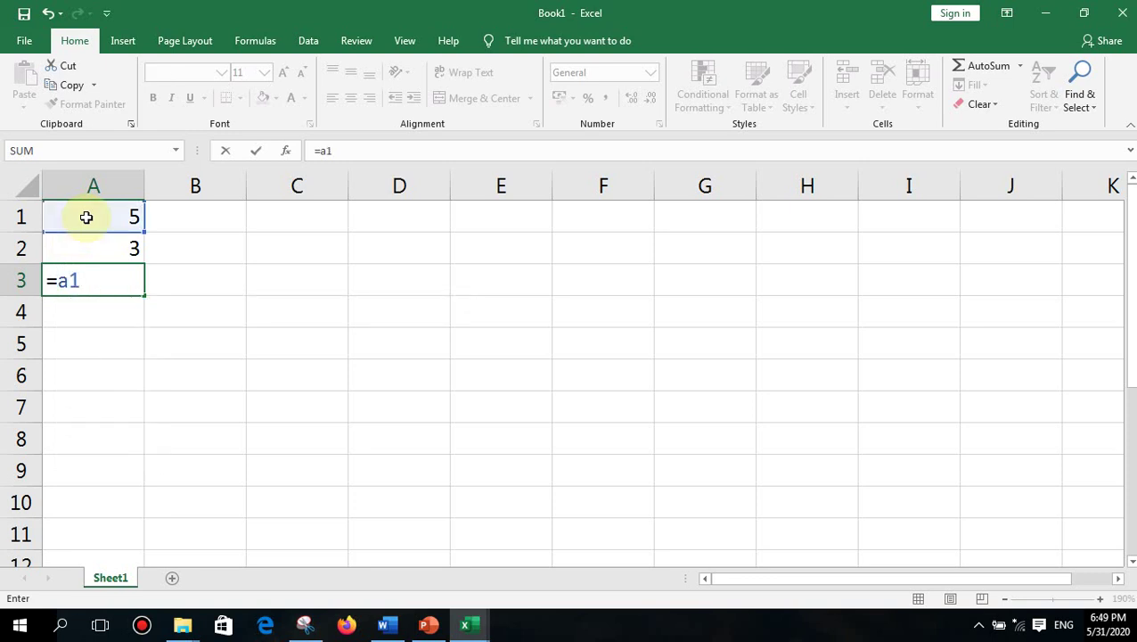
{"action": "type", "text": "+"}
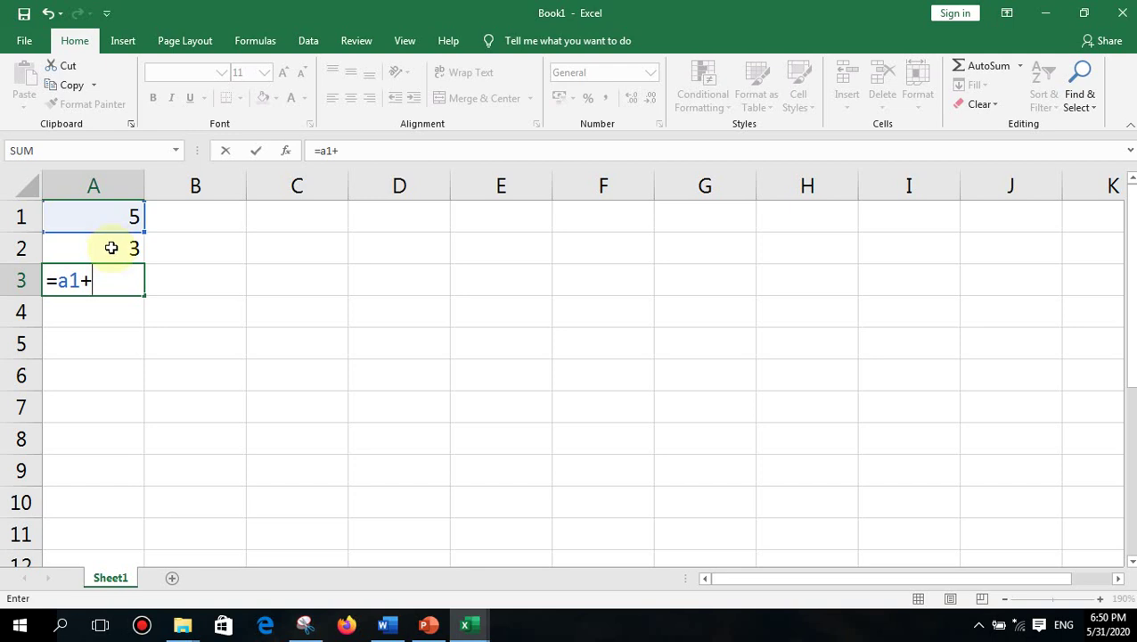
{"action": "type", "text": "a2"}
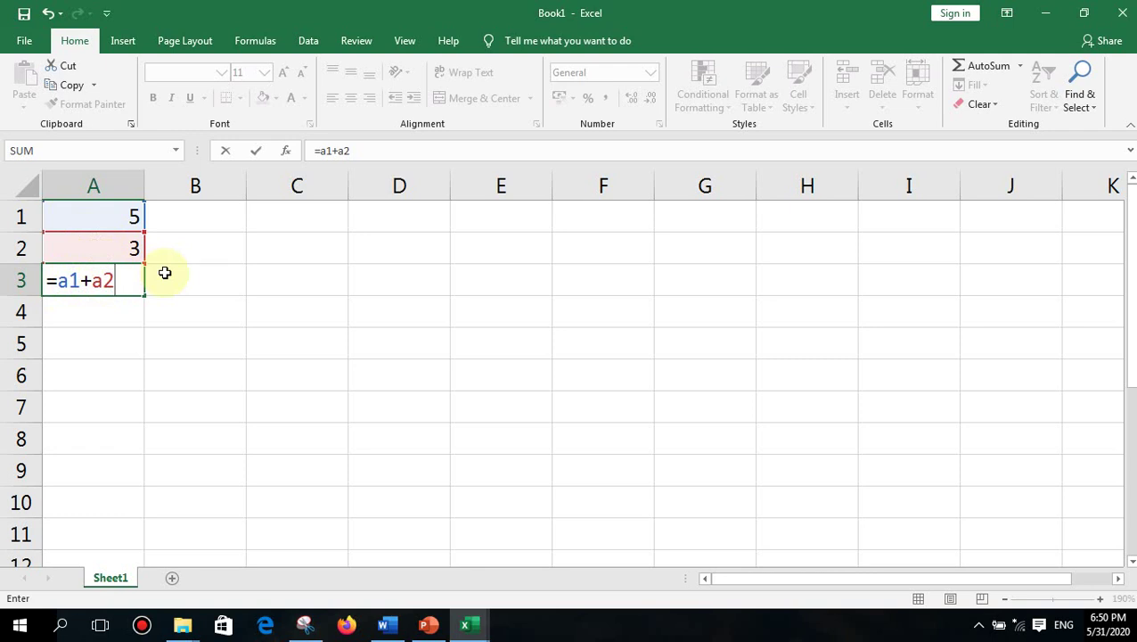
{"action": "key", "text": "Return"}
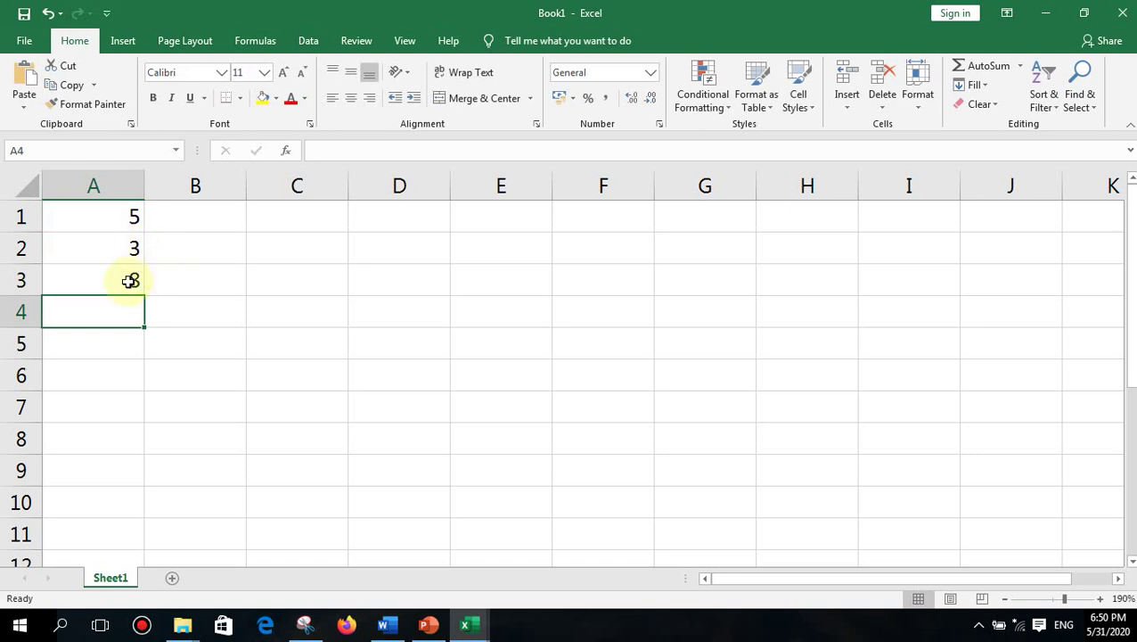
Replace A3's formula with the plain text 5+3
{"action": "left_click", "coordinate": [128, 282]}
{"action": "key", "text": "Delete"}
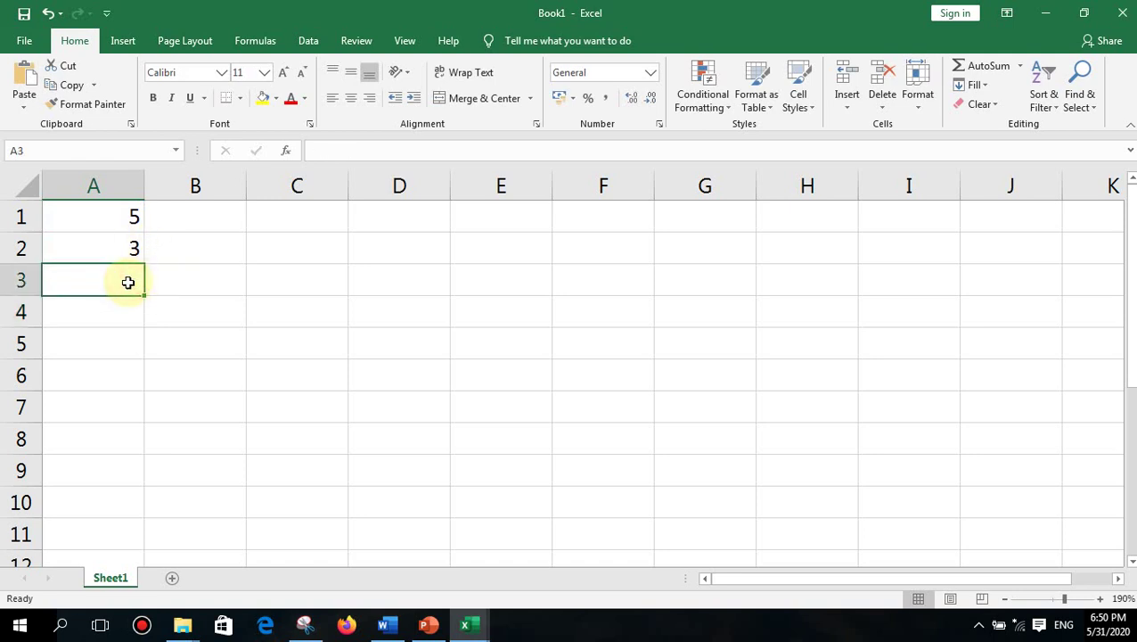
{"action": "type", "text": "5+3"}
{"action": "key", "text": "Return"}
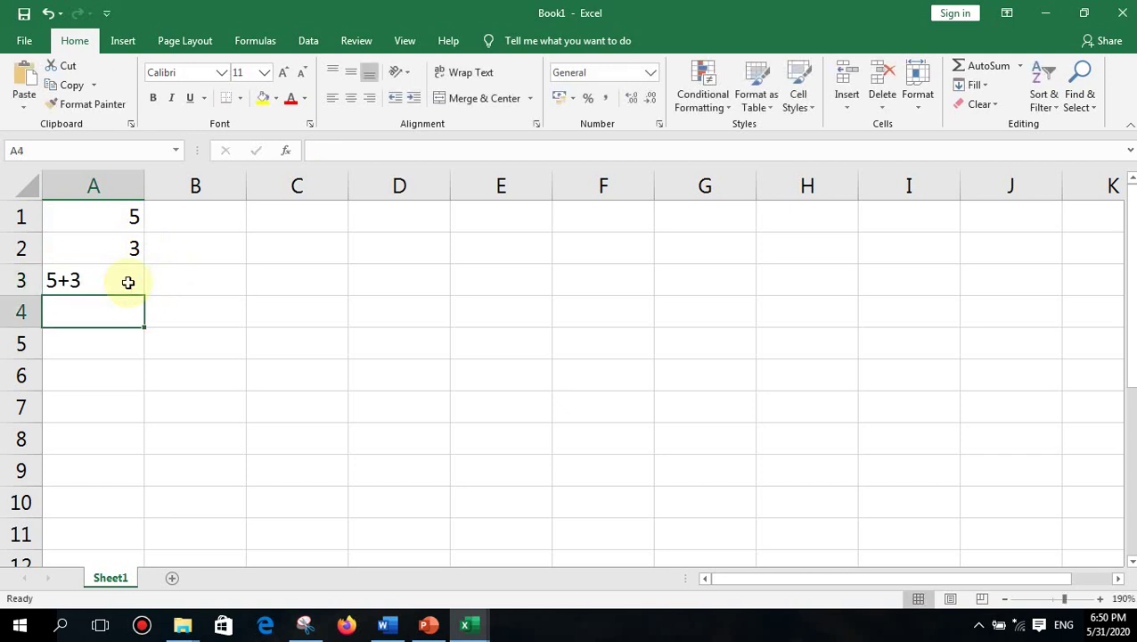
Rebuild A3 as =A1+A2 by clicking A1 and A2, so it shows 8
{"action": "left_click", "coordinate": [128, 282]}
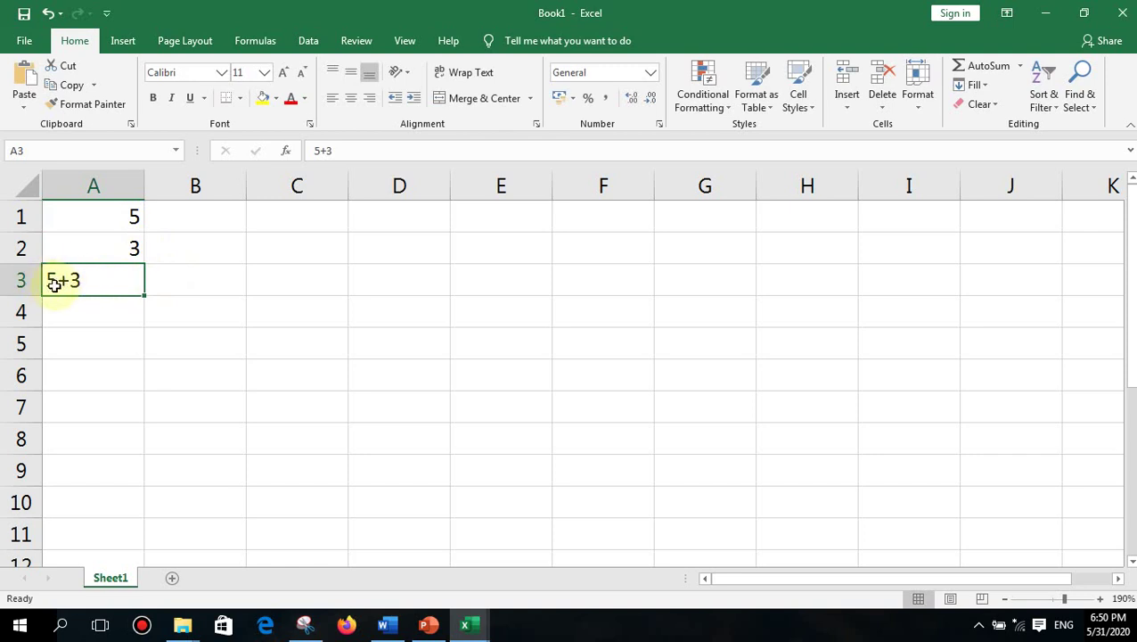
{"action": "type", "text": "="}
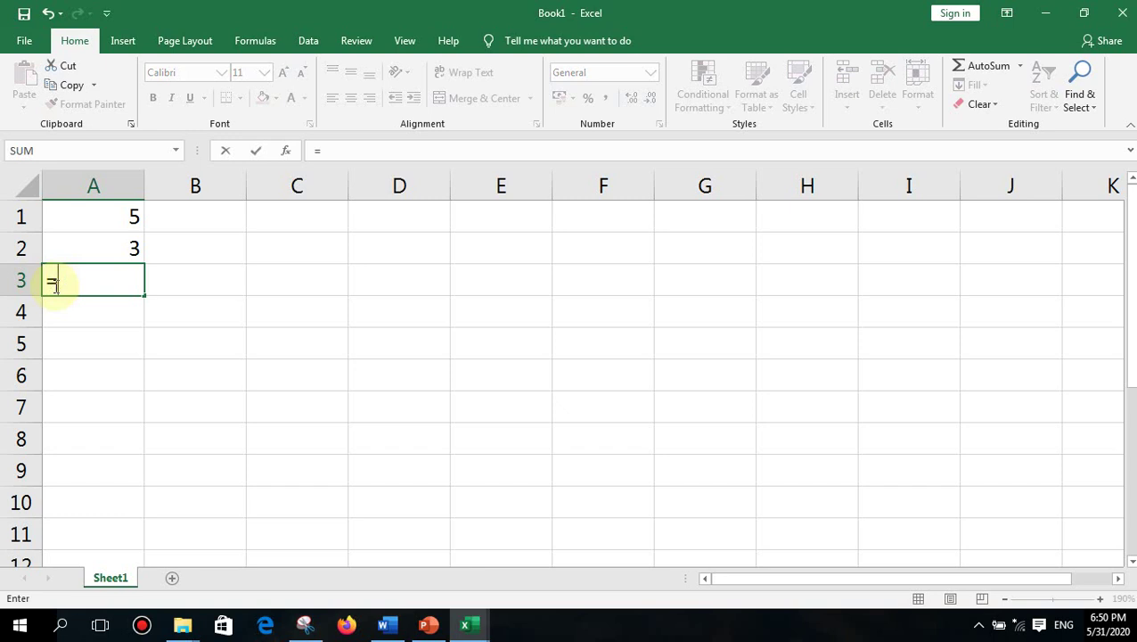
{"action": "left_click", "coordinate": [74, 214]}
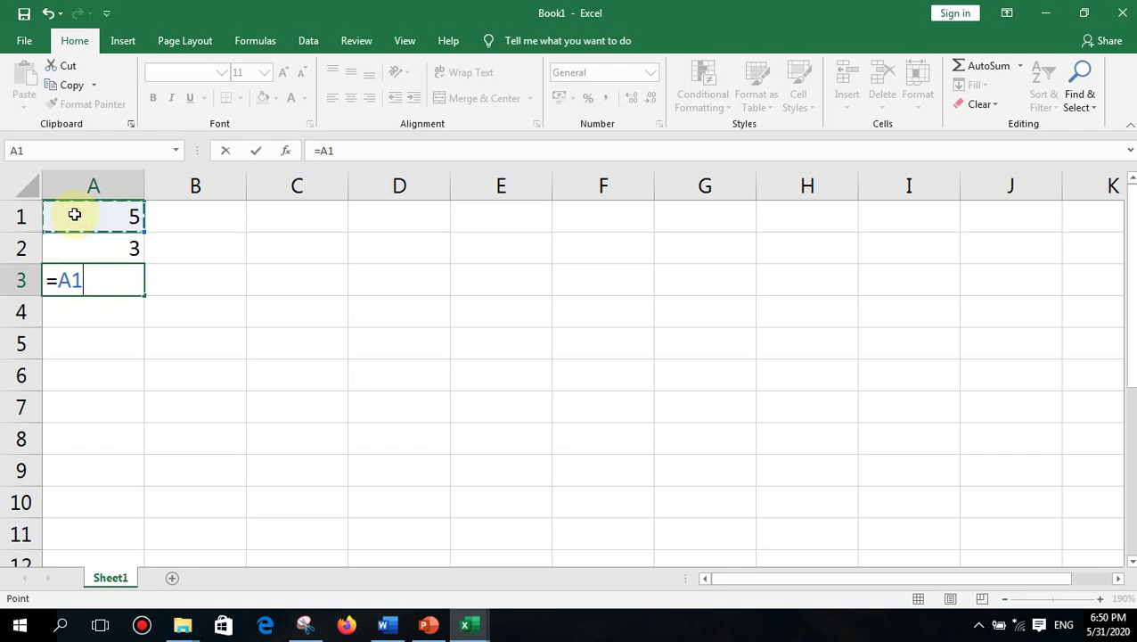
{"action": "type", "text": "+"}
{"action": "left_click", "coordinate": [76, 247]}
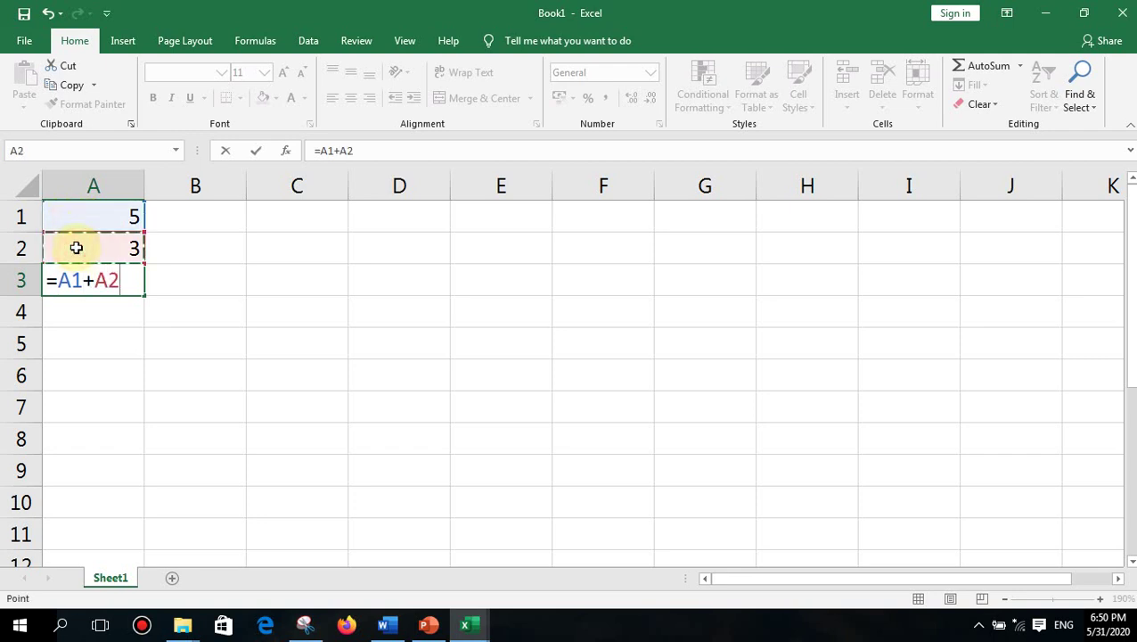
{"action": "key", "text": "Return"}
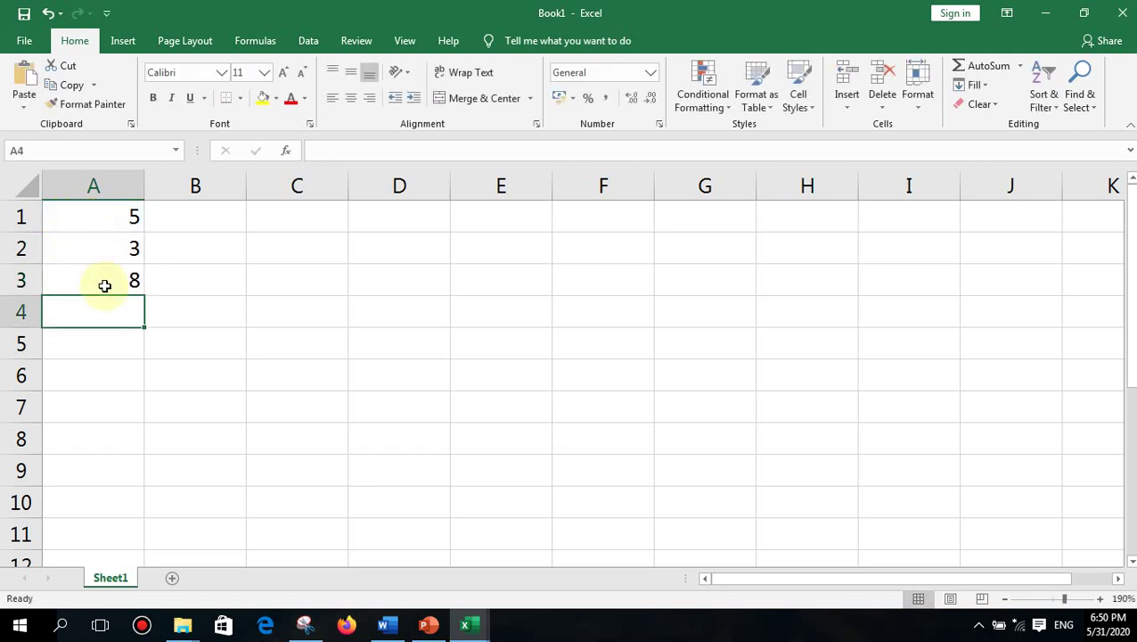
Check A1, A2 and A3, then change A1 from 5 to 8
{"action": "left_click", "coordinate": [111, 215]}
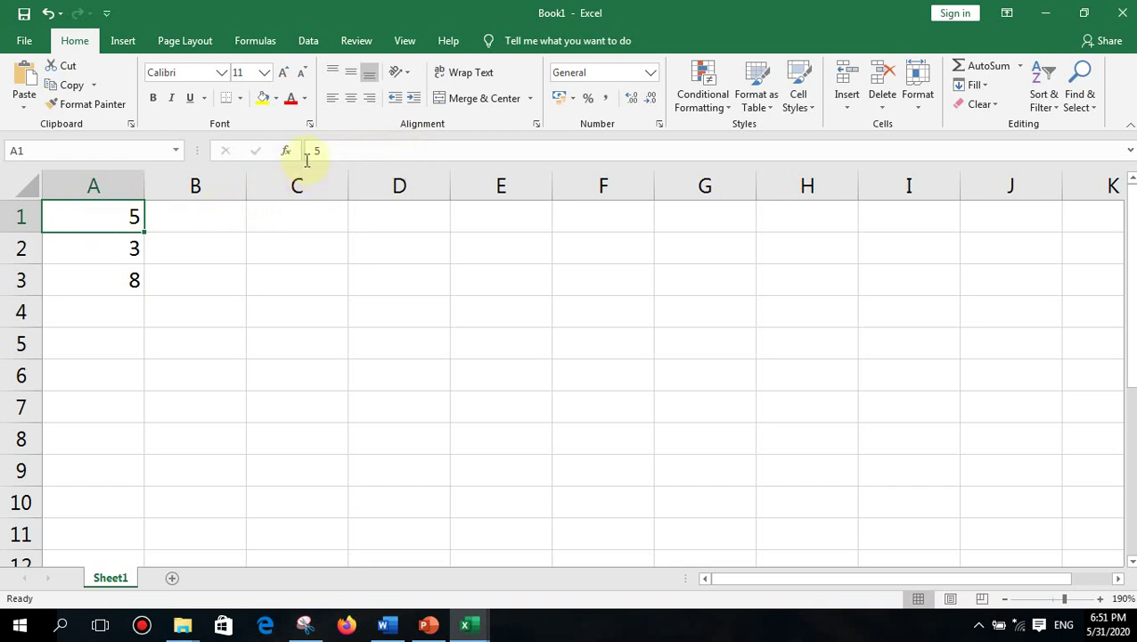
{"action": "left_click", "coordinate": [122, 251]}
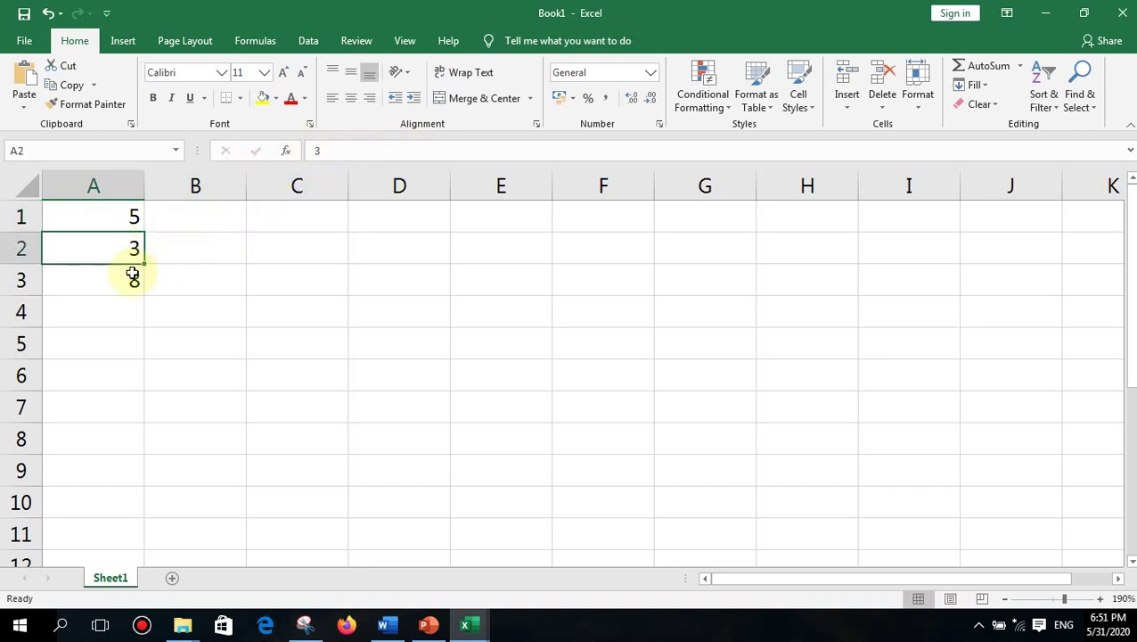
{"action": "left_click", "coordinate": [127, 277]}
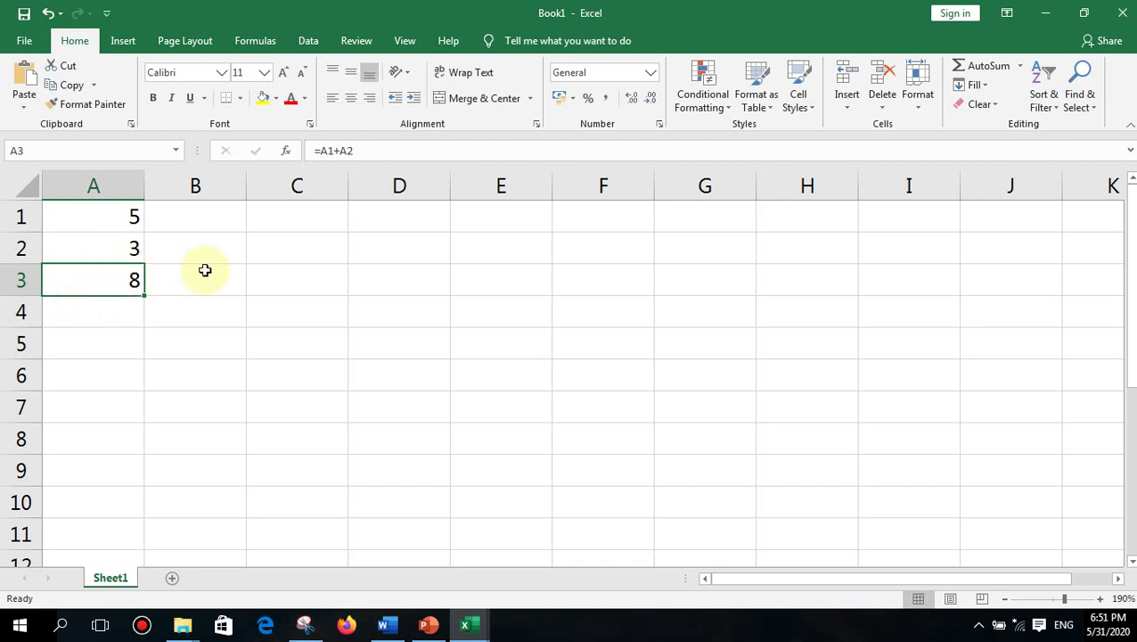
{"action": "left_click", "coordinate": [109, 211]}
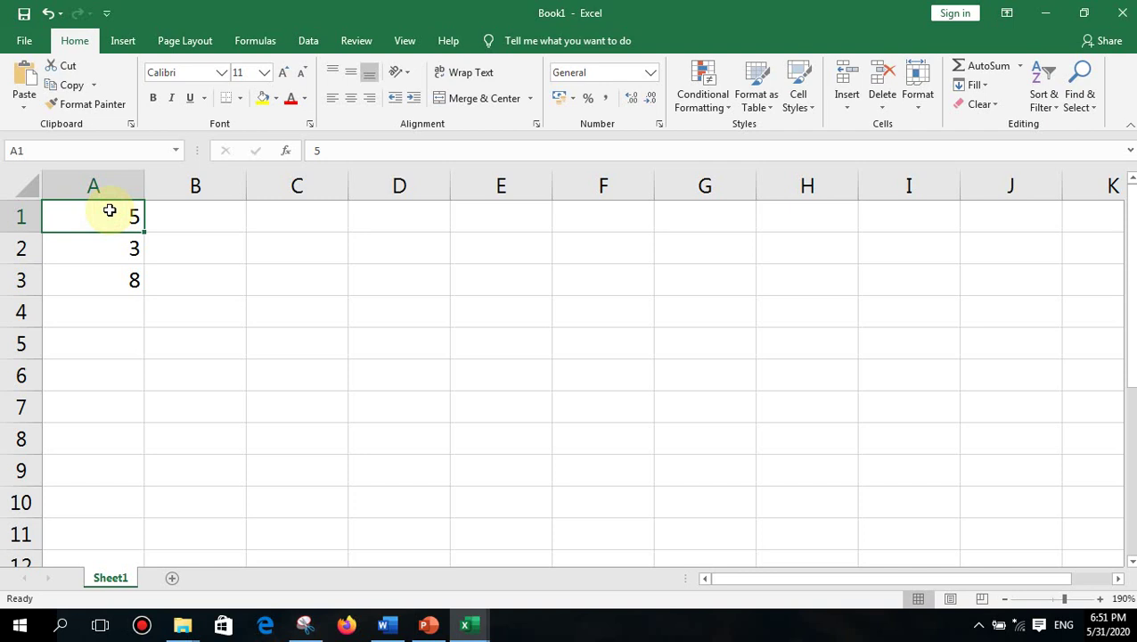
{"action": "type", "text": "8"}
{"action": "key", "text": "Return"}
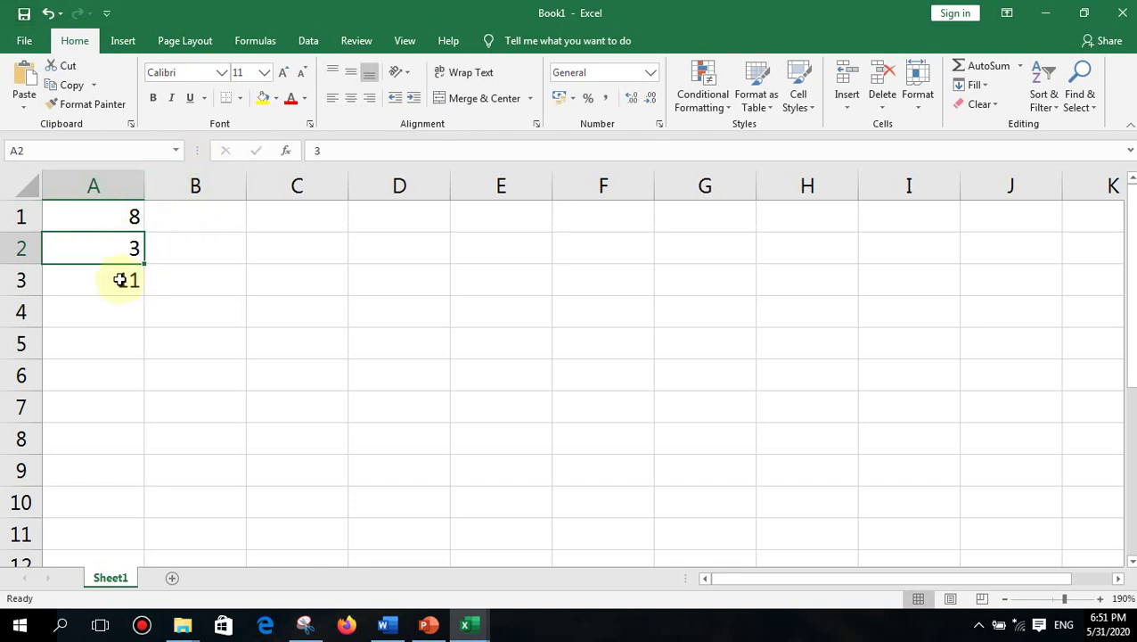
Confirm A3's =A1+A2 formula now shows 11
{"action": "left_click", "coordinate": [121, 280]}
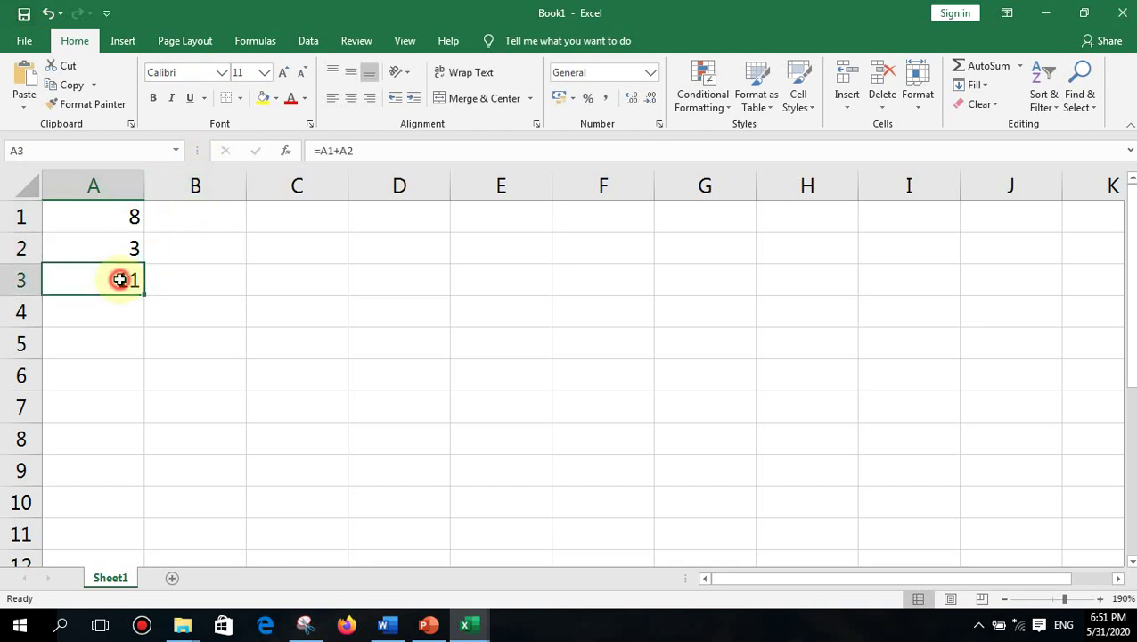
{"action": "double_click", "coordinate": [121, 280]}
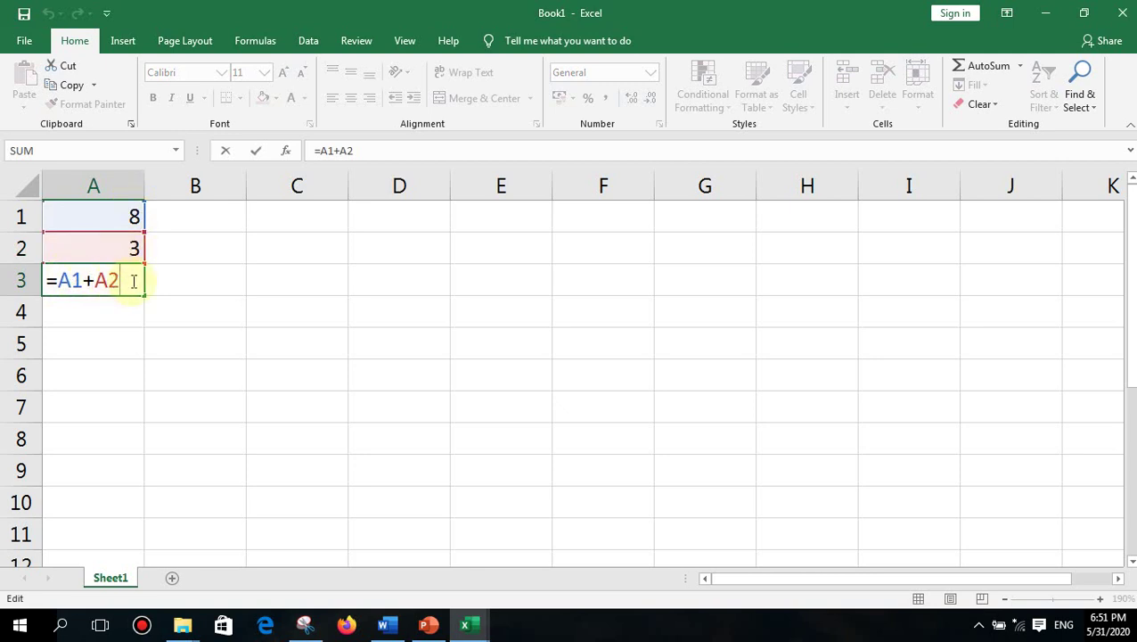
{"action": "key", "text": "Return"}
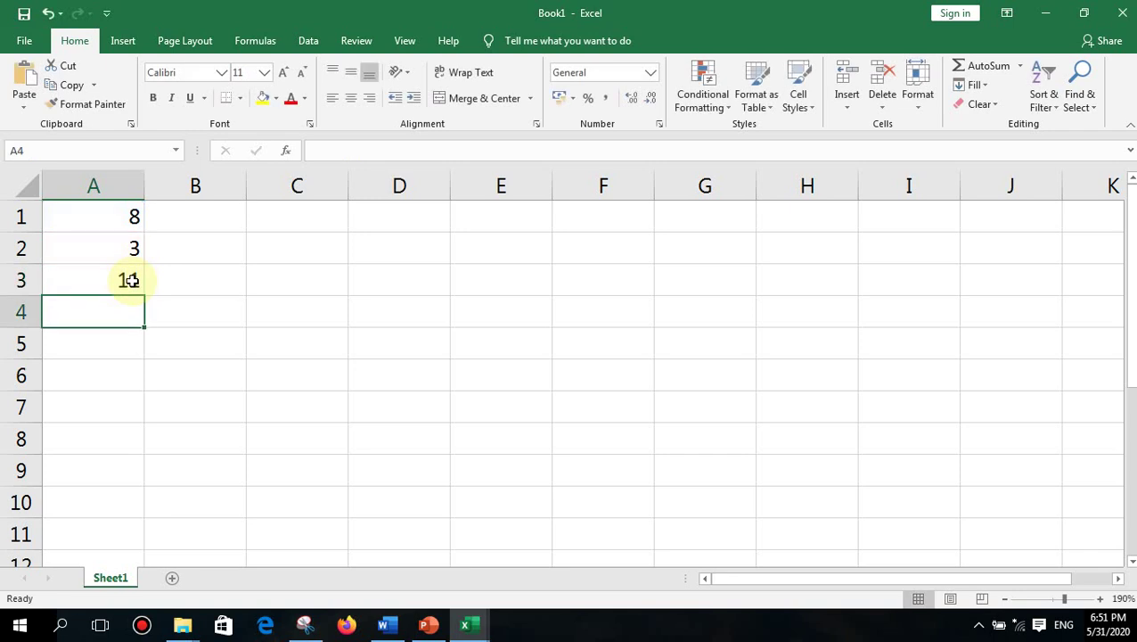
{"action": "left_click", "coordinate": [130, 280]}
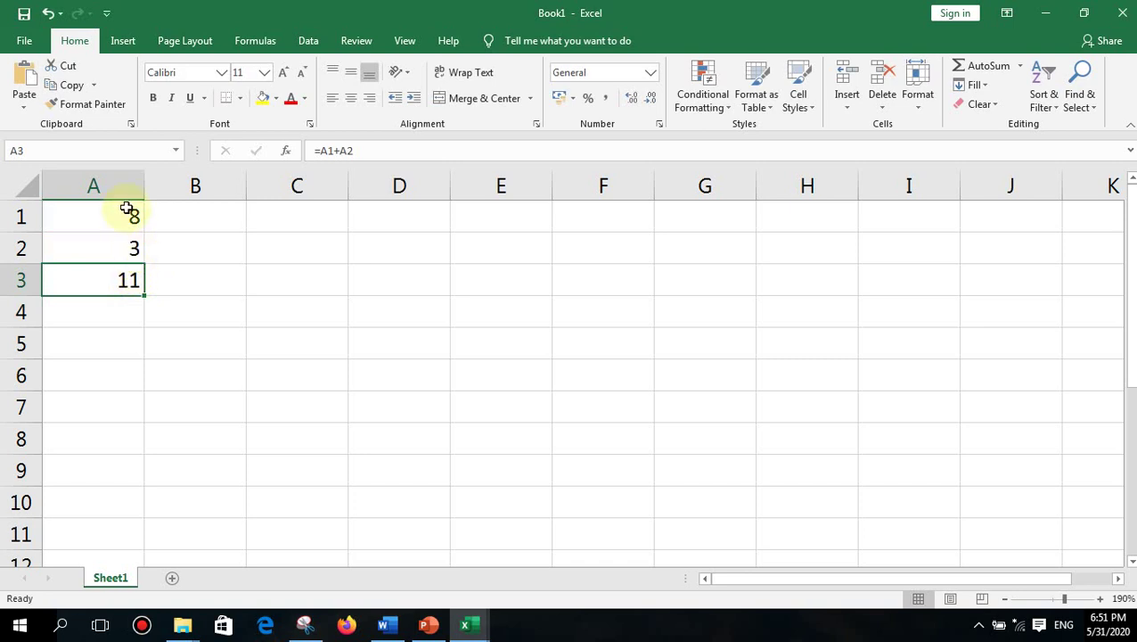
Clear A1:A3, then undo the deletion to restore 8, 3 and 11
{"action": "left_click_drag", "start_coordinate": [127, 211], "coordinate": [128, 280]}
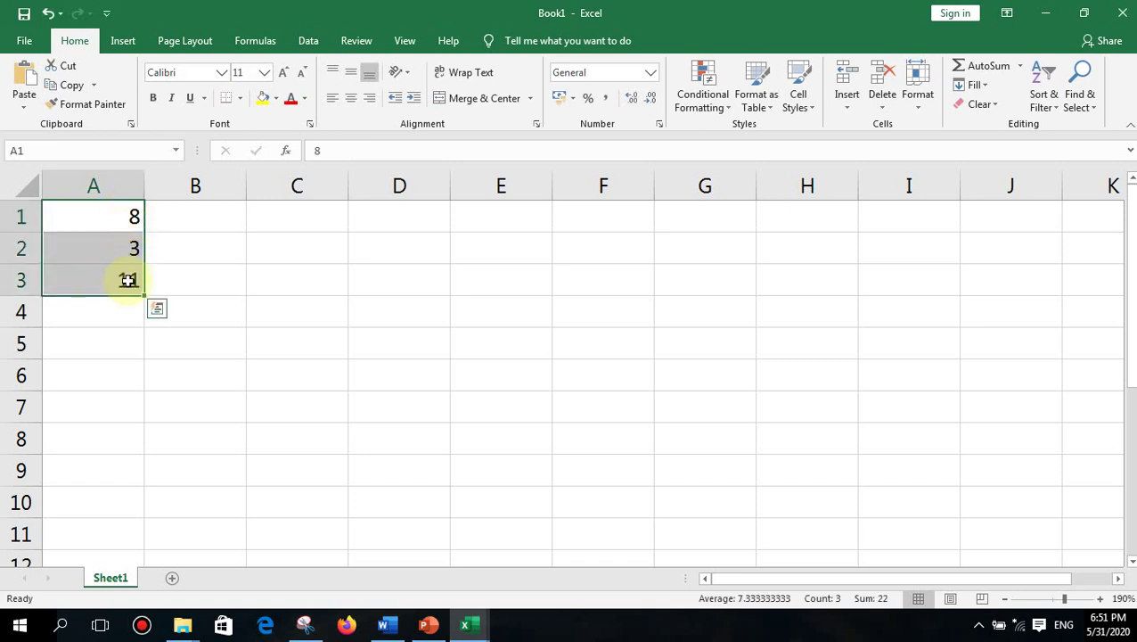
{"action": "key", "text": "Delete"}
{"action": "key", "text": "ctrl+Home"}
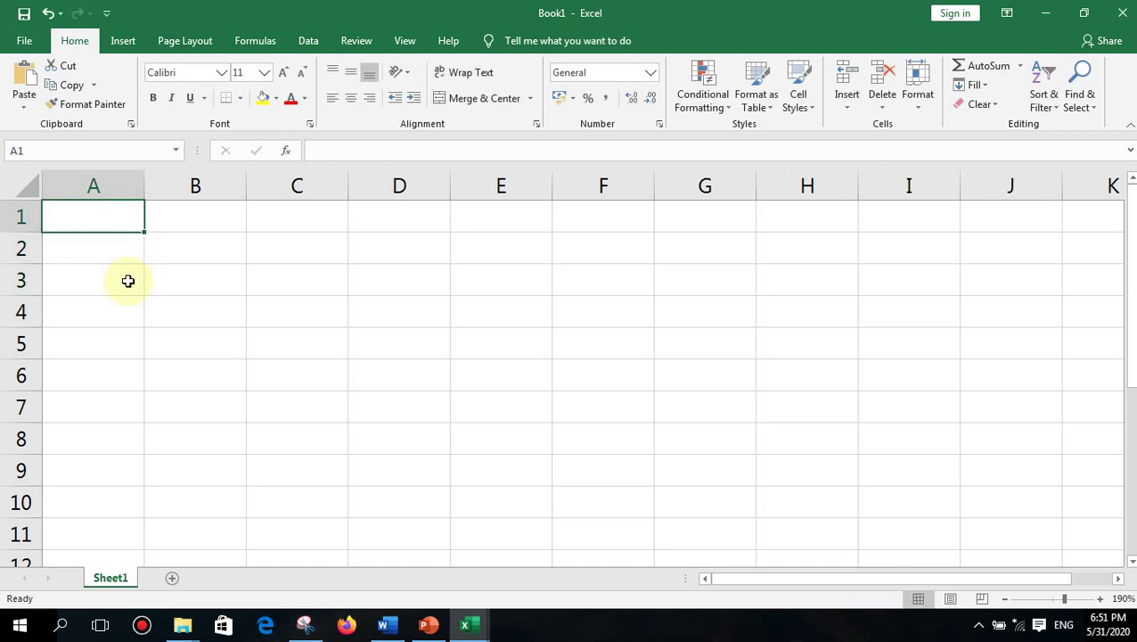
{"action": "key", "text": "ctrl+z"}
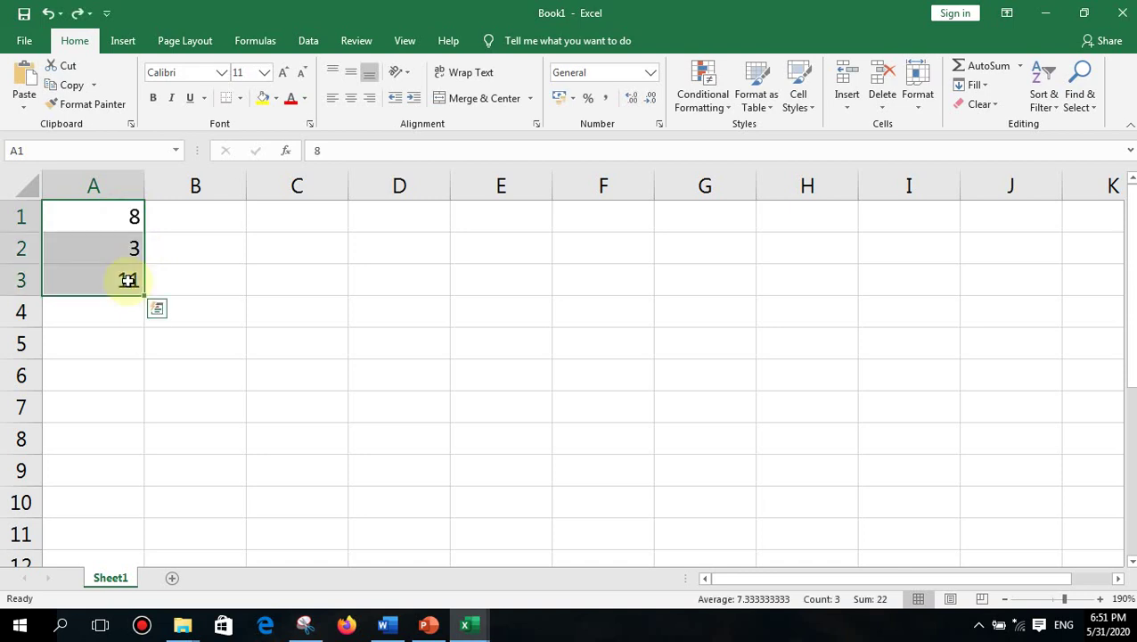
{"action": "left_click", "coordinate": [390, 221]}
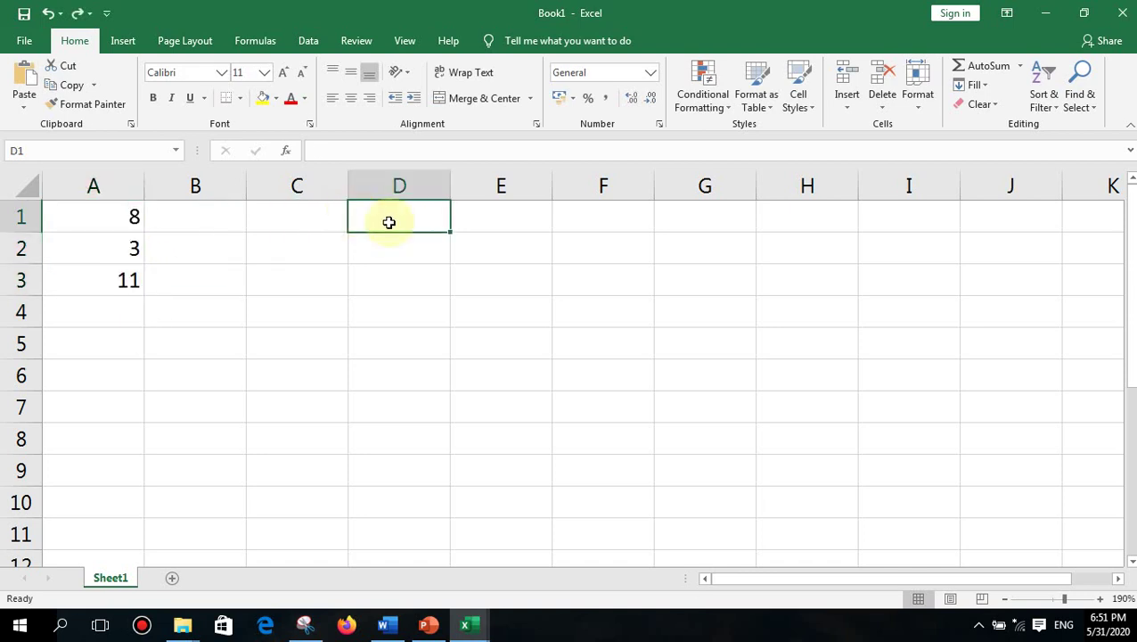
Enter the formula =8+3 in cell D1
{"action": "type", "text": "=8+3"}
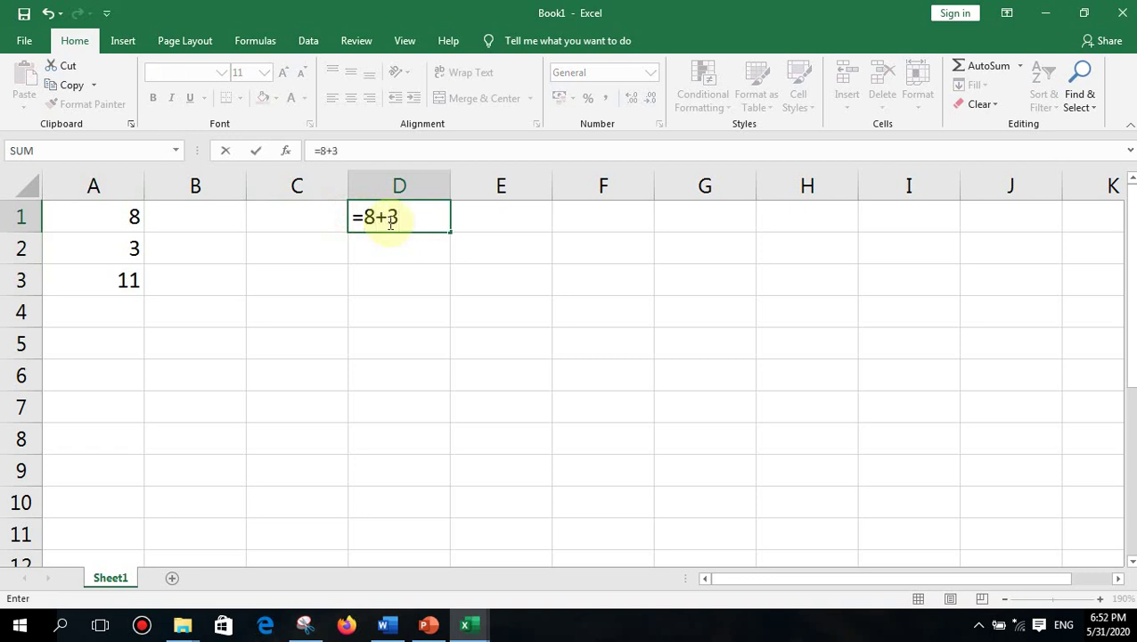
{"action": "key", "text": "Return"}
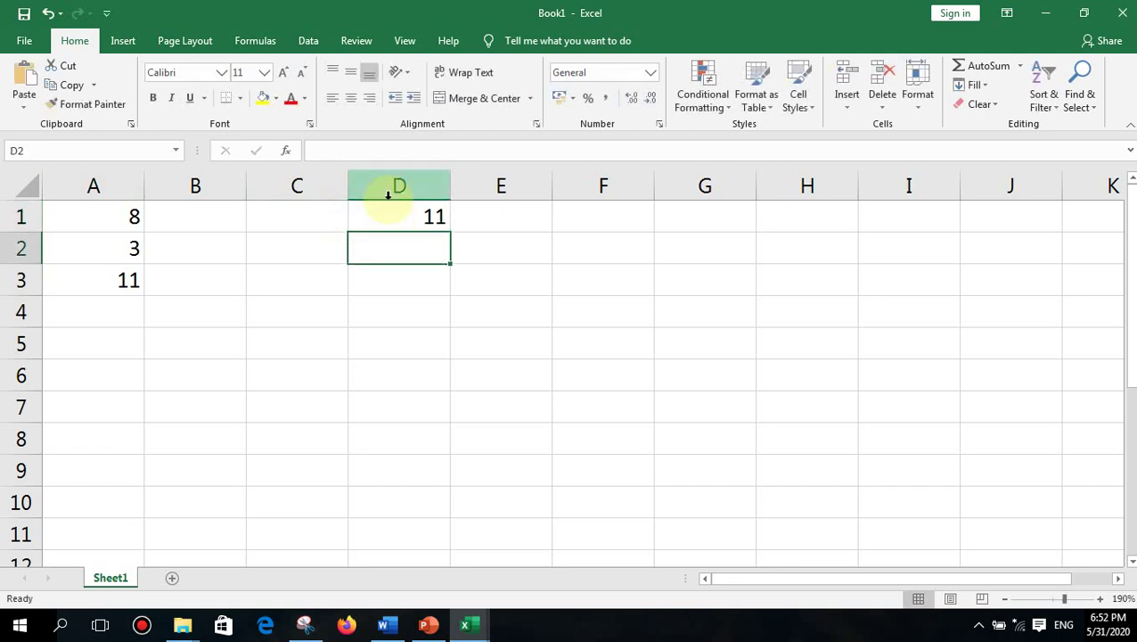
{"action": "left_click", "coordinate": [399, 214]}
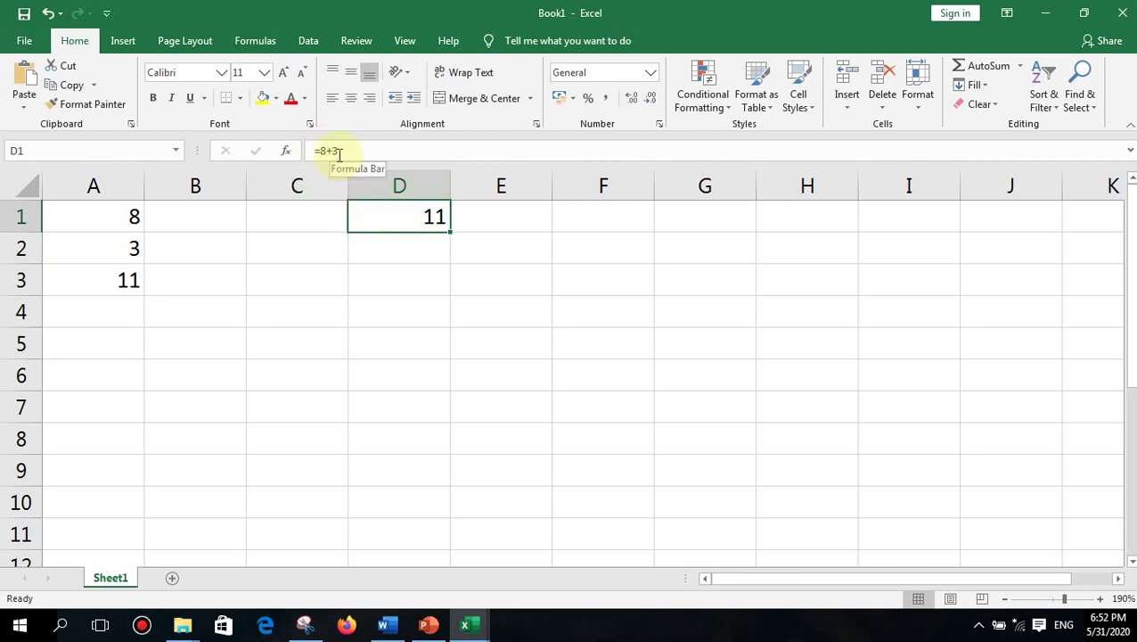
Replace A3's total with the typed formula =8+3
{"action": "left_click", "coordinate": [140, 280]}
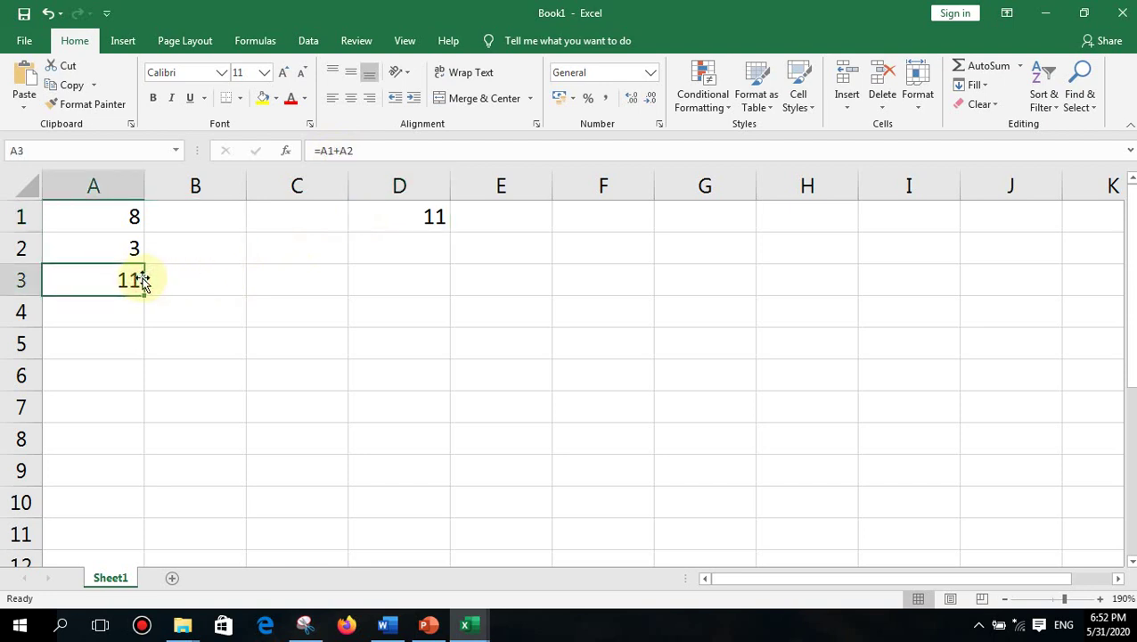
{"action": "key", "text": "Delete"}
{"action": "type", "text": "="}
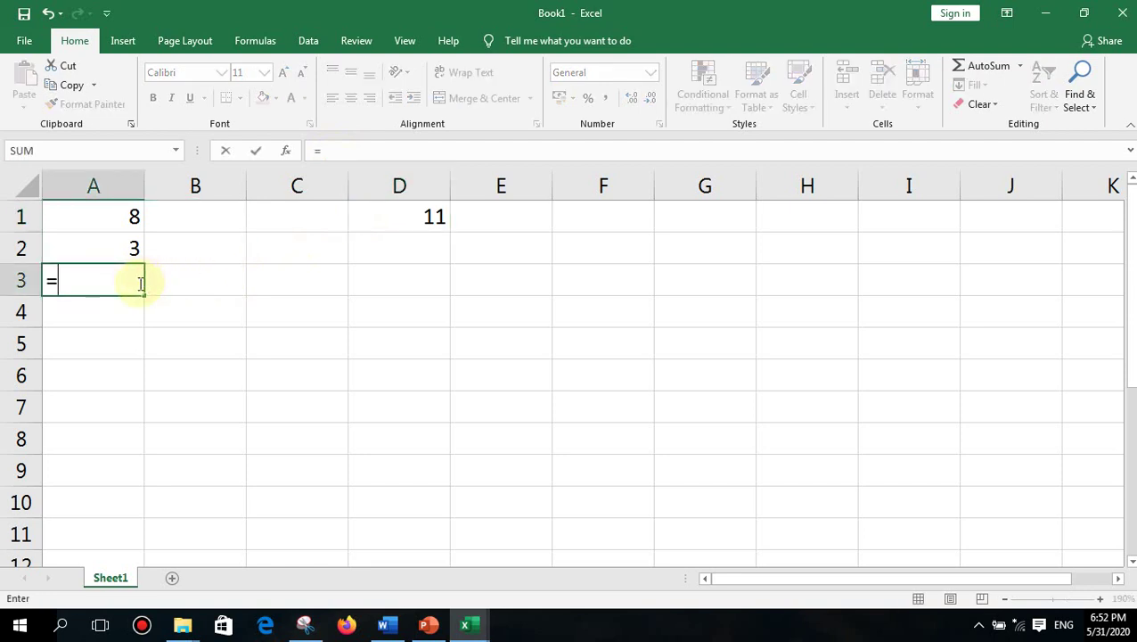
{"action": "type", "text": "8+3"}
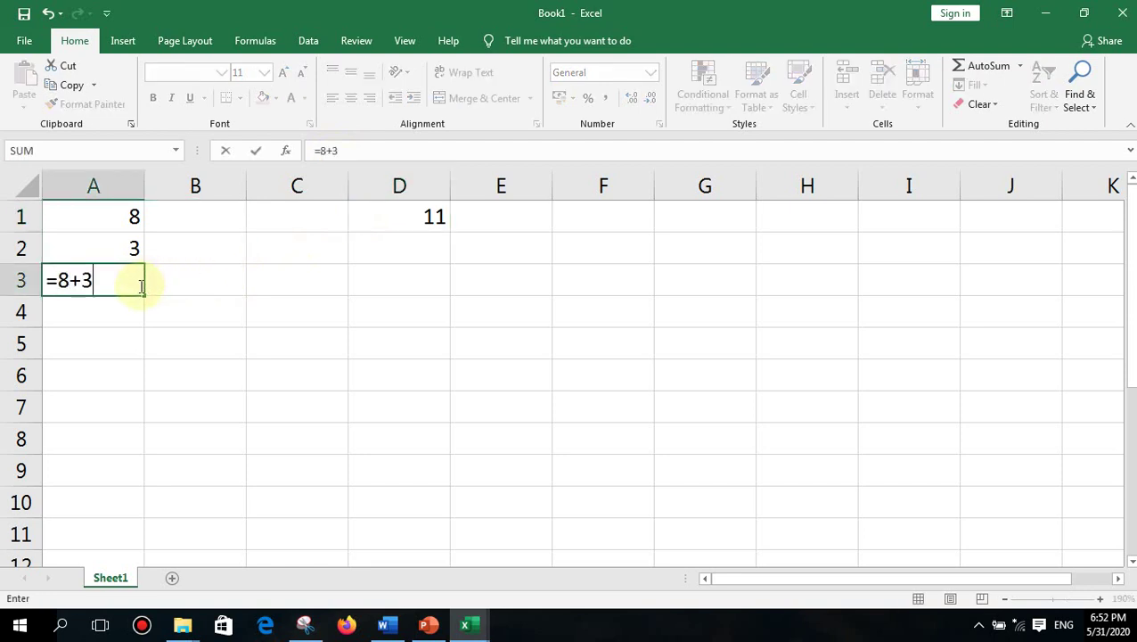
{"action": "key", "text": "Return"}
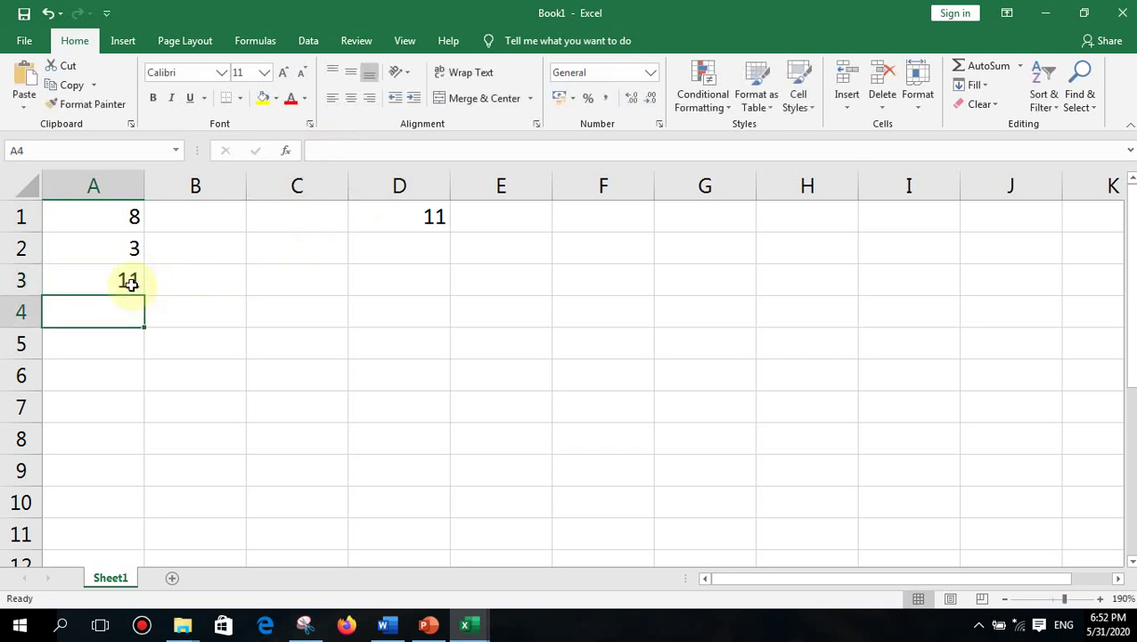
{"action": "left_click", "coordinate": [130, 282]}
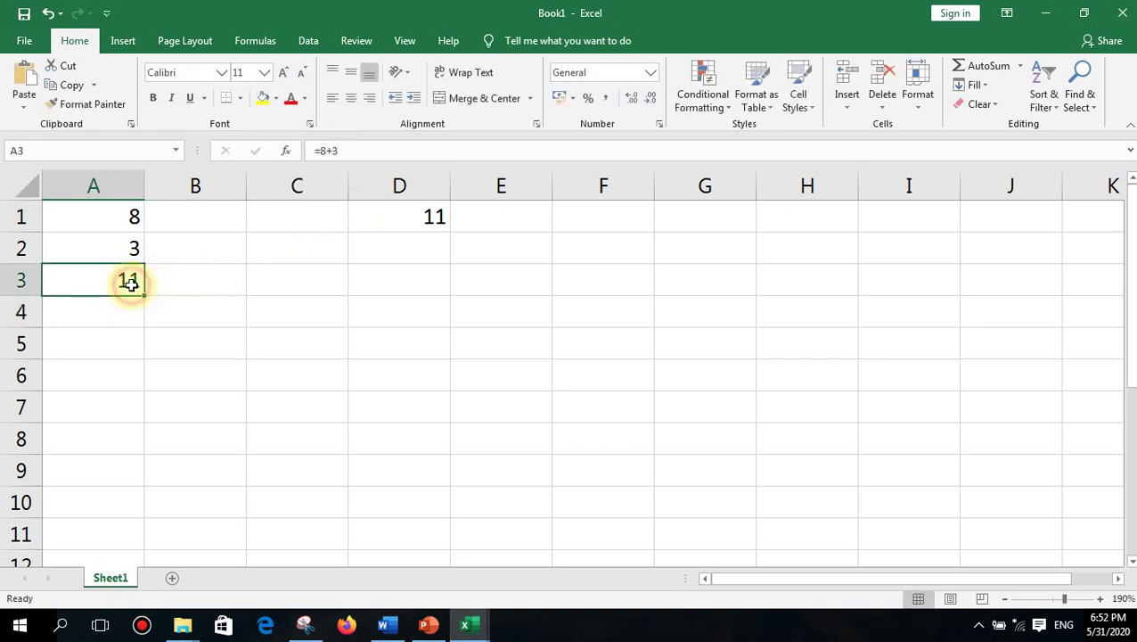
Change A2 from 3 to 10 and confirm A3 still shows 11
{"action": "left_click", "coordinate": [129, 243]}
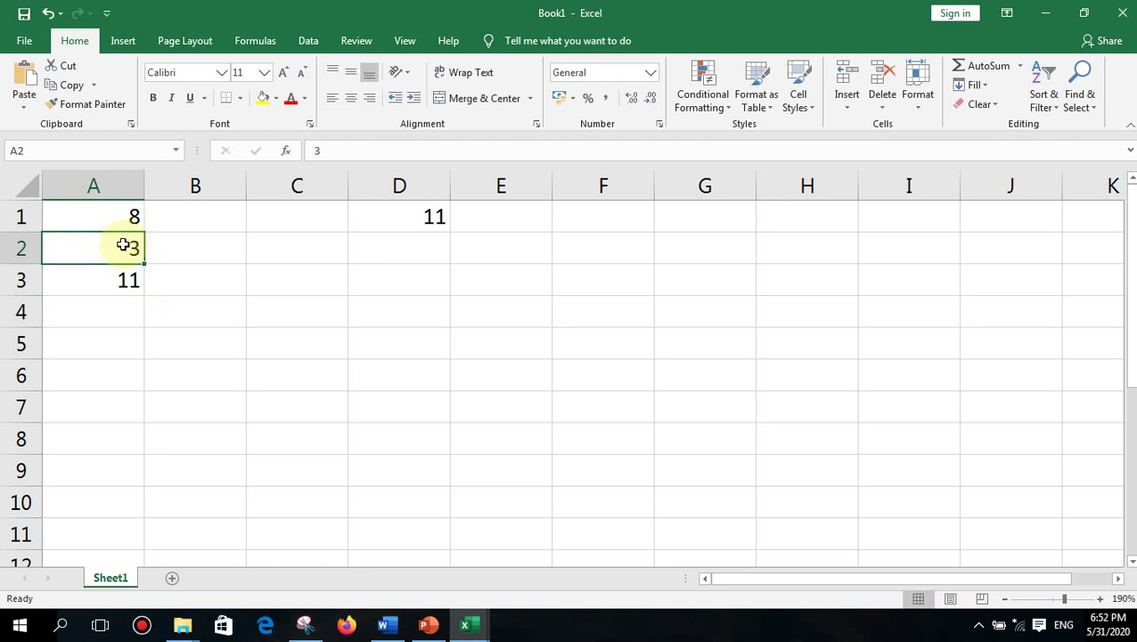
{"action": "double_click", "coordinate": [127, 246]}
{"action": "type", "text": "10"}
{"action": "key", "text": "Return"}
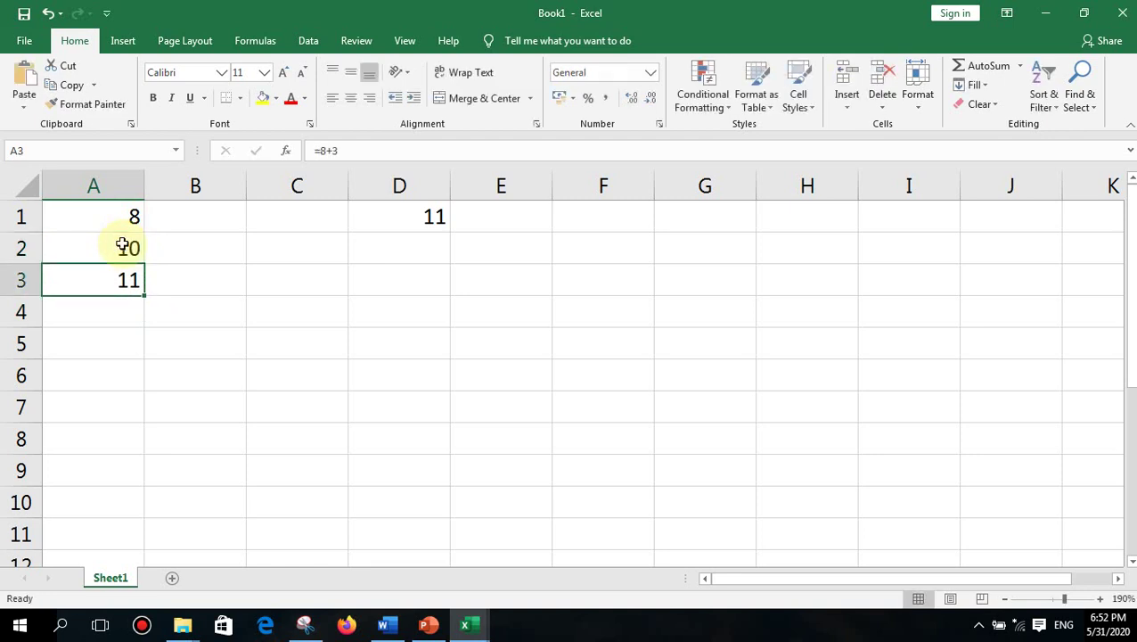
{"action": "double_click", "coordinate": [107, 283]}
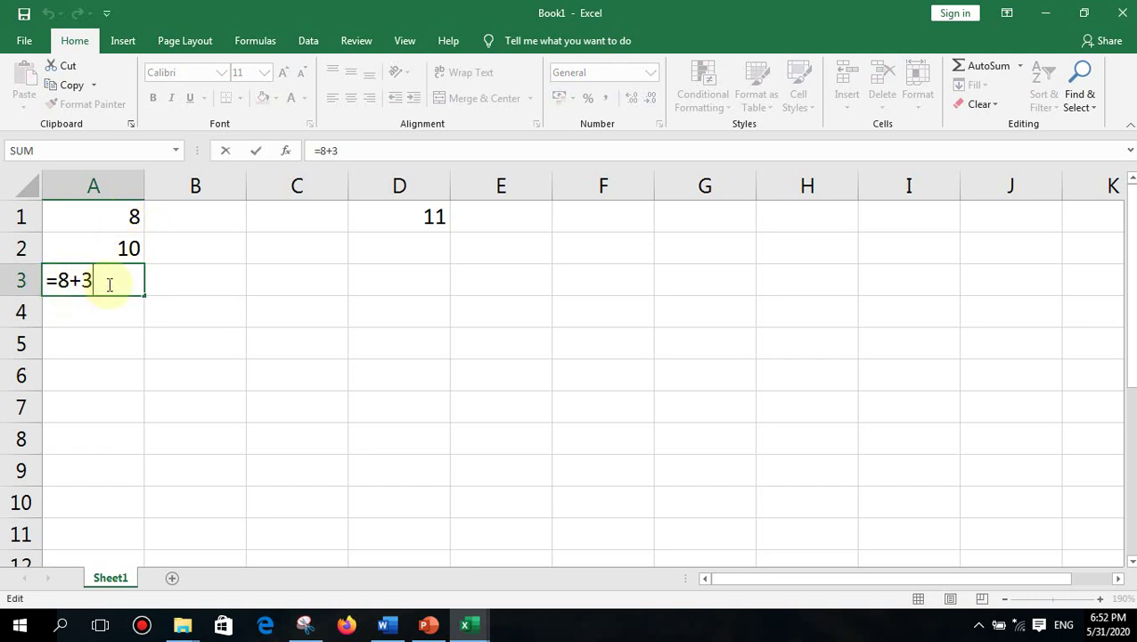
{"action": "key", "text": "Return"}
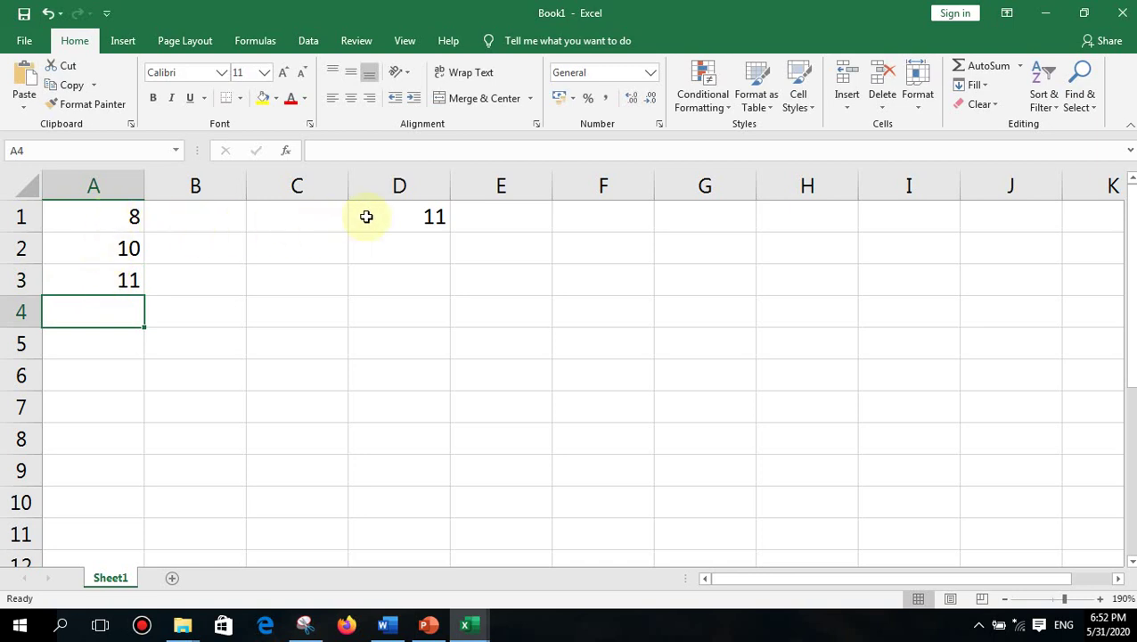
{"action": "left_click", "coordinate": [433, 628]}
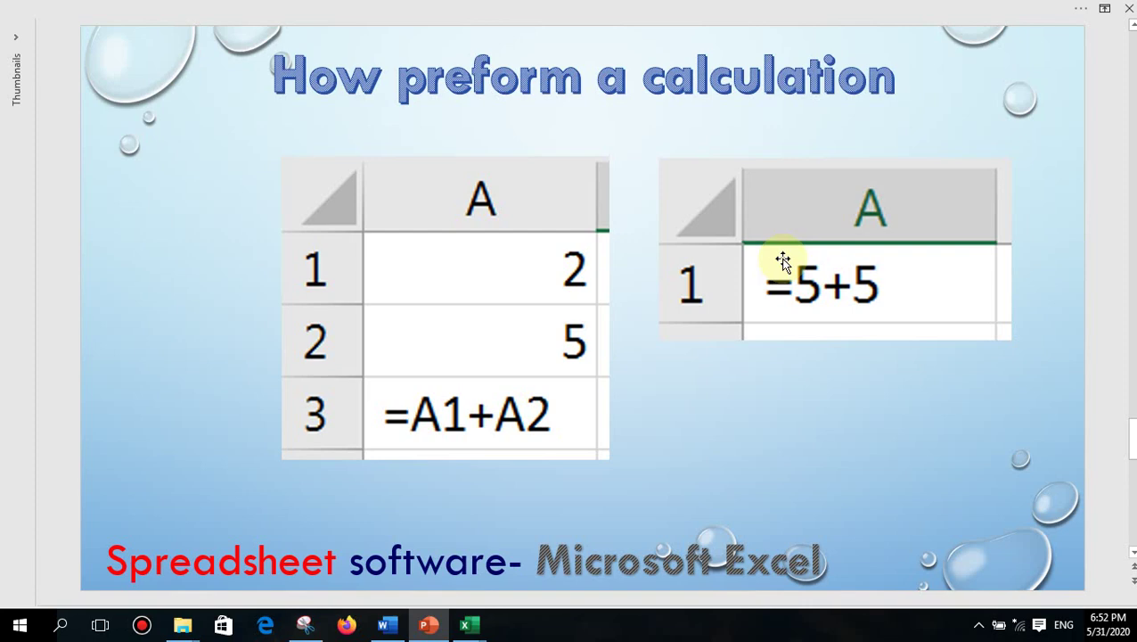
{"action": "mouse_move", "coordinate": [480, 629]}
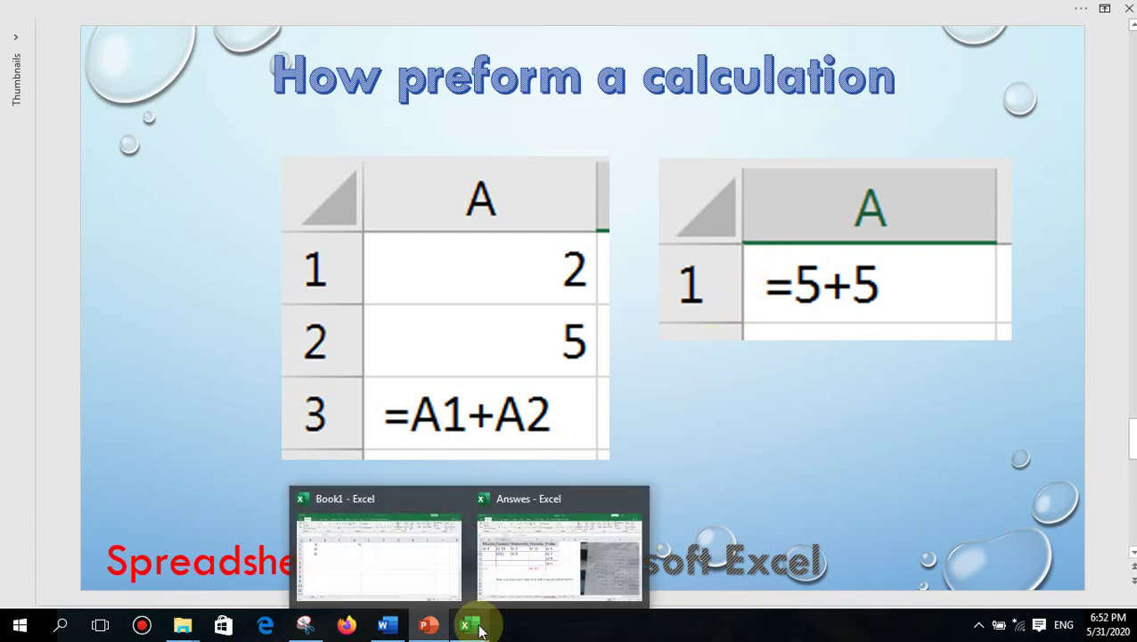
{"action": "left_click", "coordinate": [425, 557]}
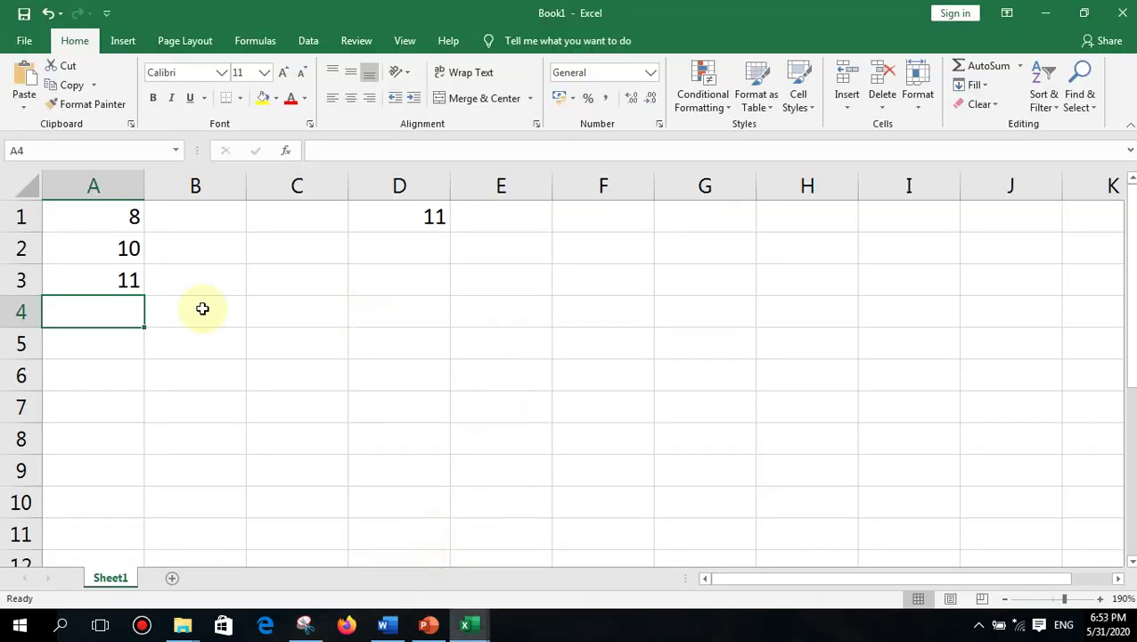
Clear A1:D5, then enter 2 in A1 and 5 in B1
{"action": "left_click_drag", "start_coordinate": [102, 219], "coordinate": [444, 350]}
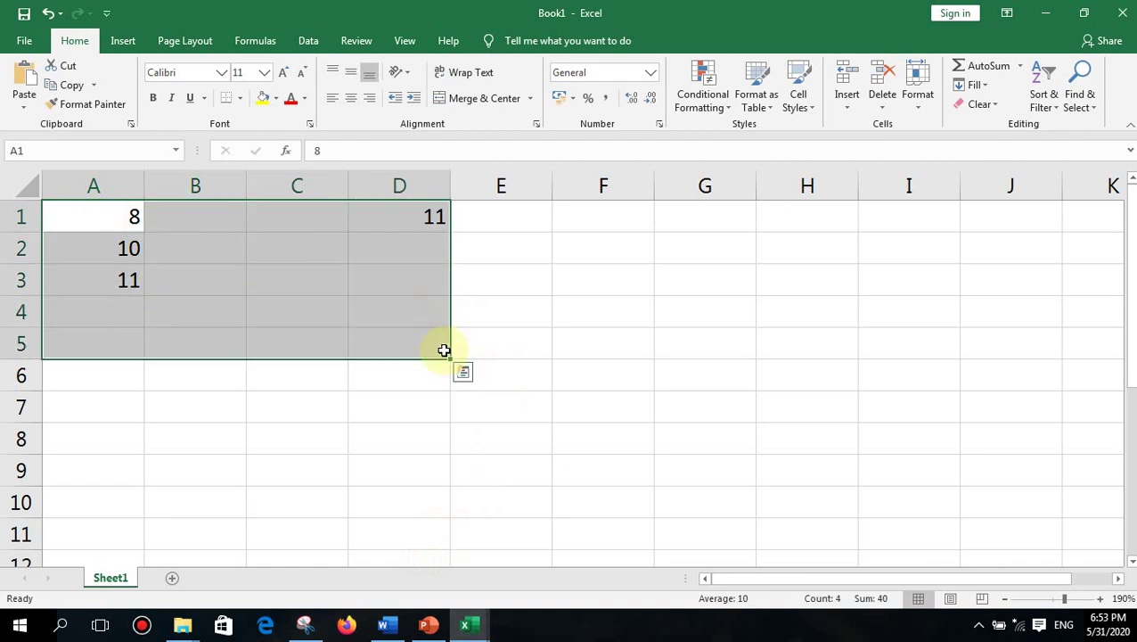
{"action": "key", "text": "Delete"}
{"action": "left_click", "coordinate": [99, 216]}
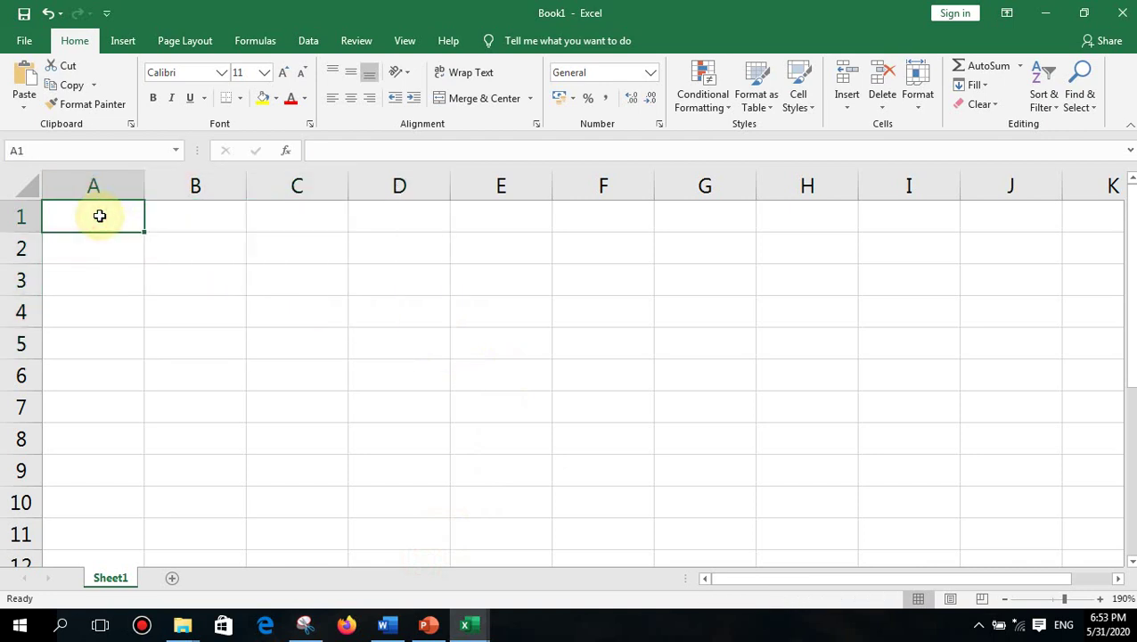
{"action": "type", "text": "2"}
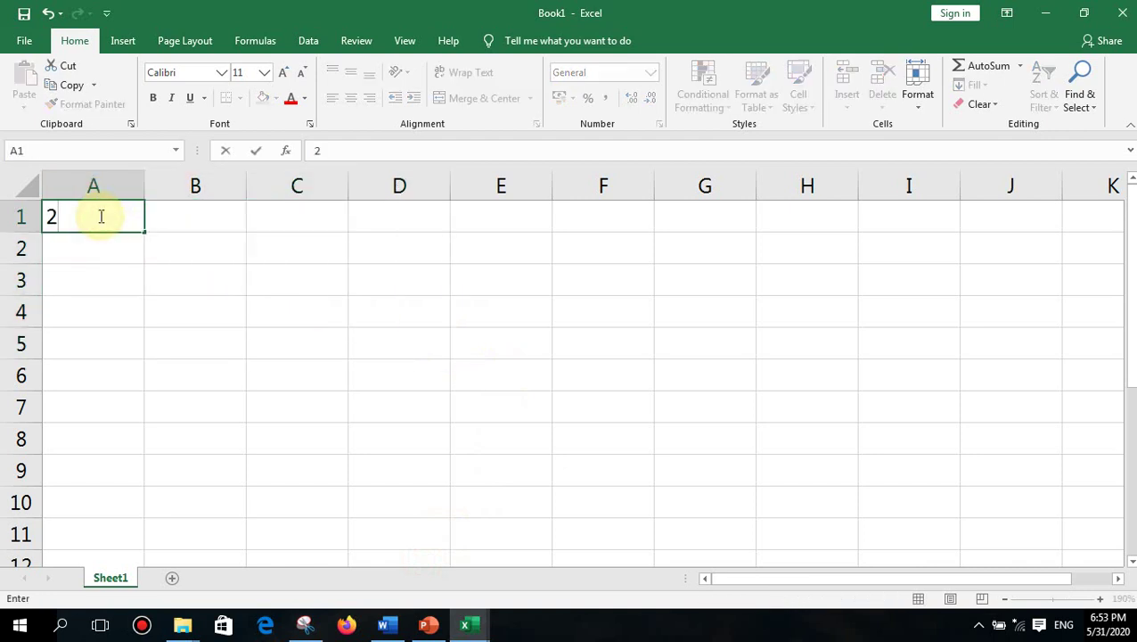
{"action": "key", "text": "Tab"}
{"action": "type", "text": "3"}
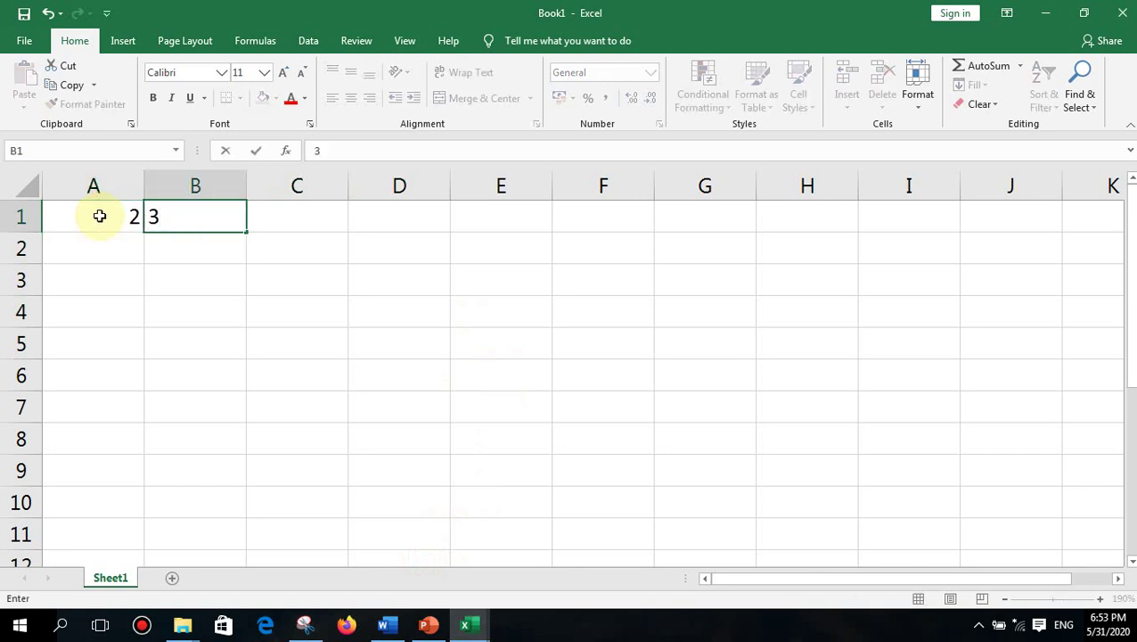
{"action": "key", "text": "Tab"}
{"action": "key", "text": "Left"}
{"action": "type", "text": "5"}
{"action": "key", "text": "Tab"}
Build the formula =A1^B1 in C1 so it shows 32
{"action": "type", "text": "="}
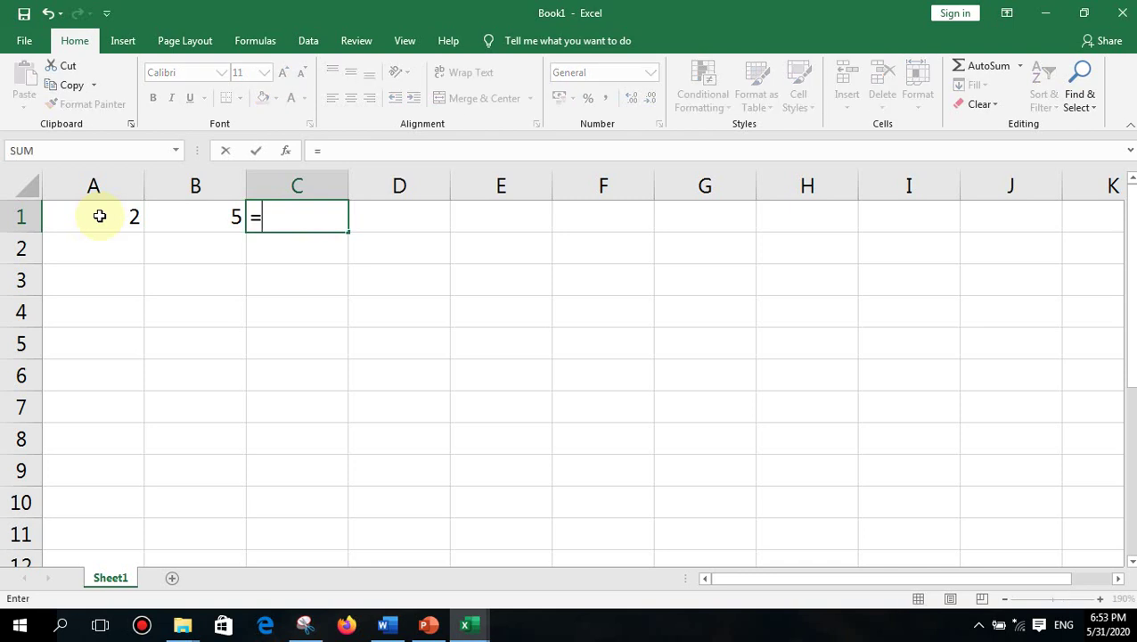
{"action": "left_click", "coordinate": [100, 215]}
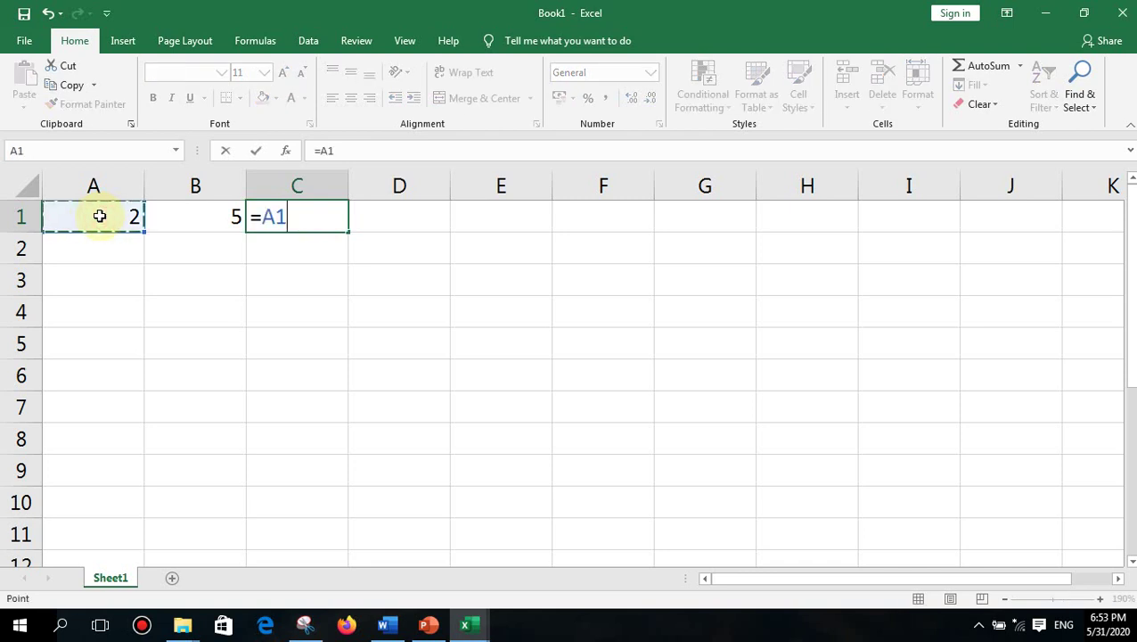
{"action": "type", "text": "^"}
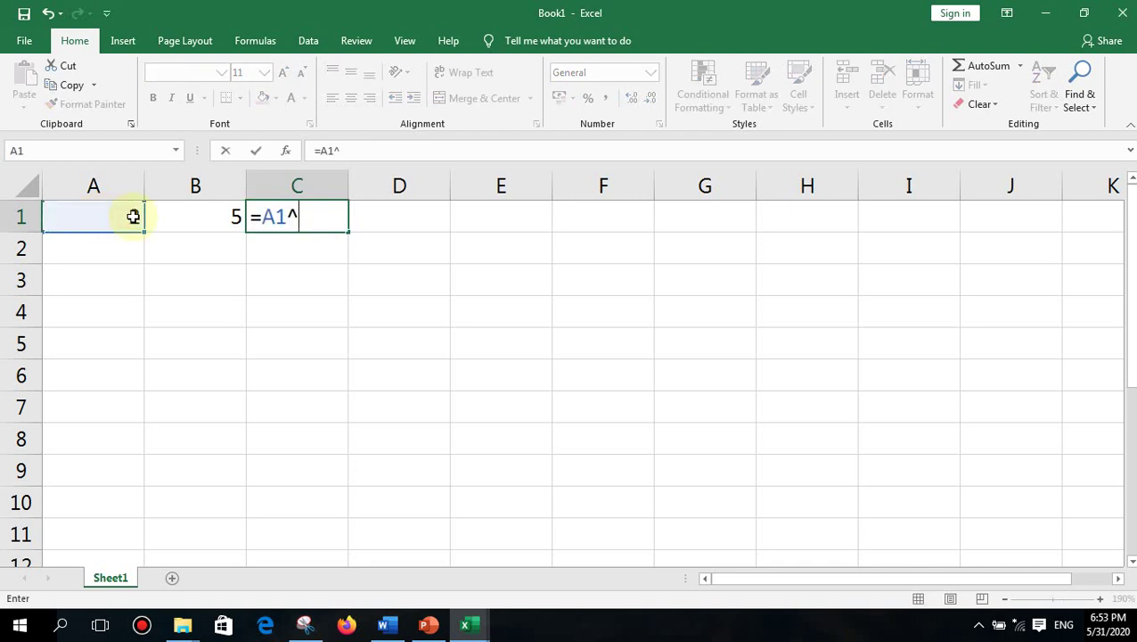
{"action": "left_click", "coordinate": [204, 212]}
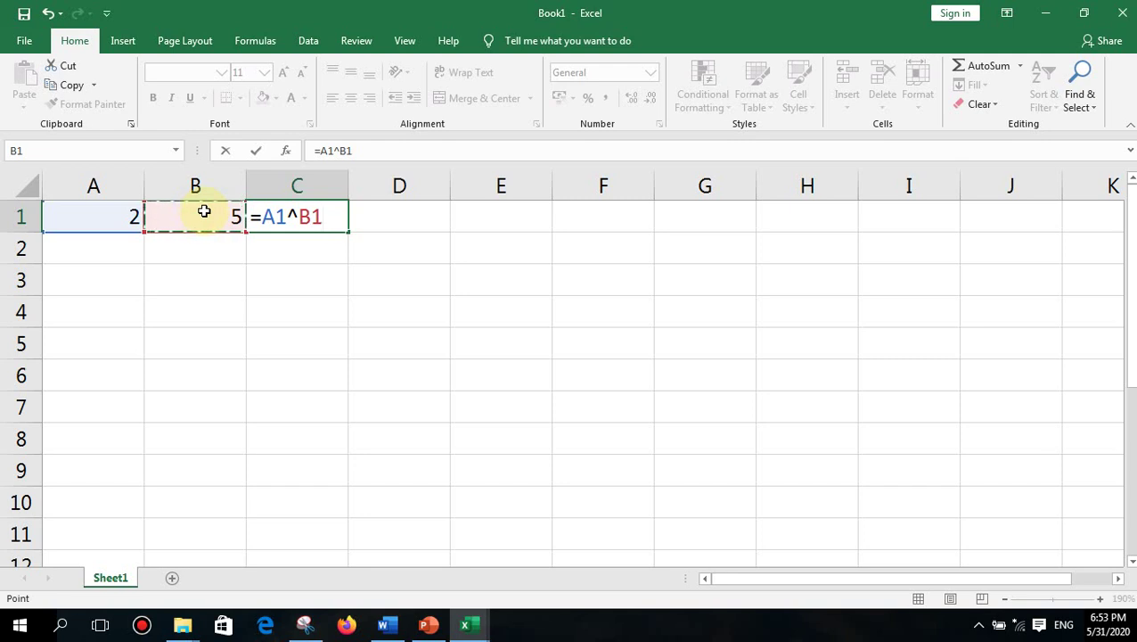
{"action": "key", "text": "Return"}
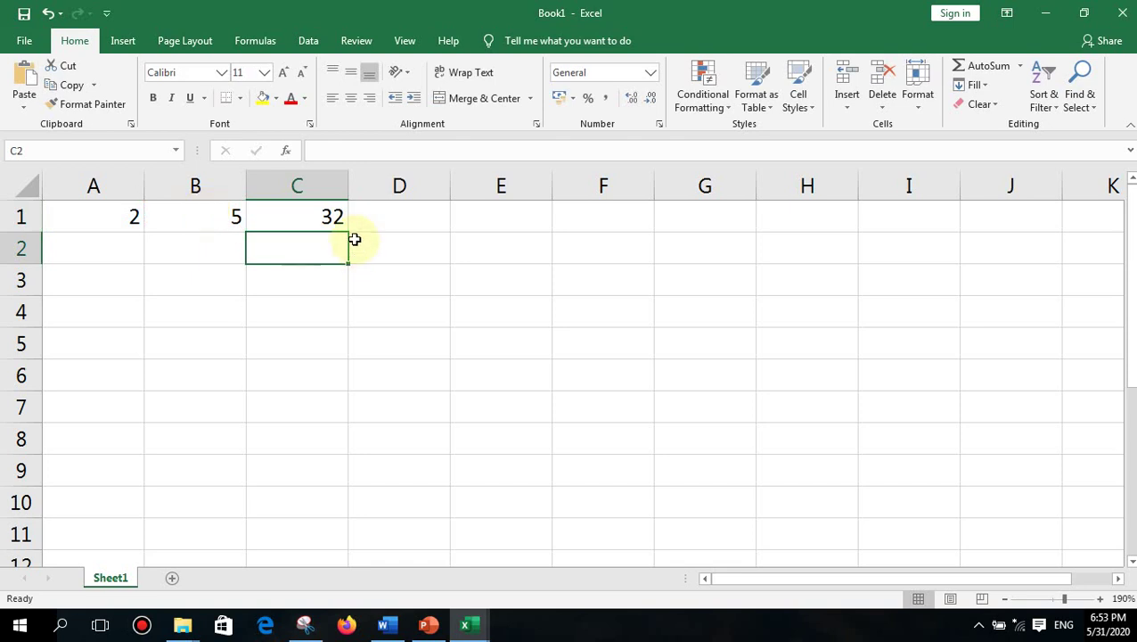
{"action": "double_click", "coordinate": [326, 216]}
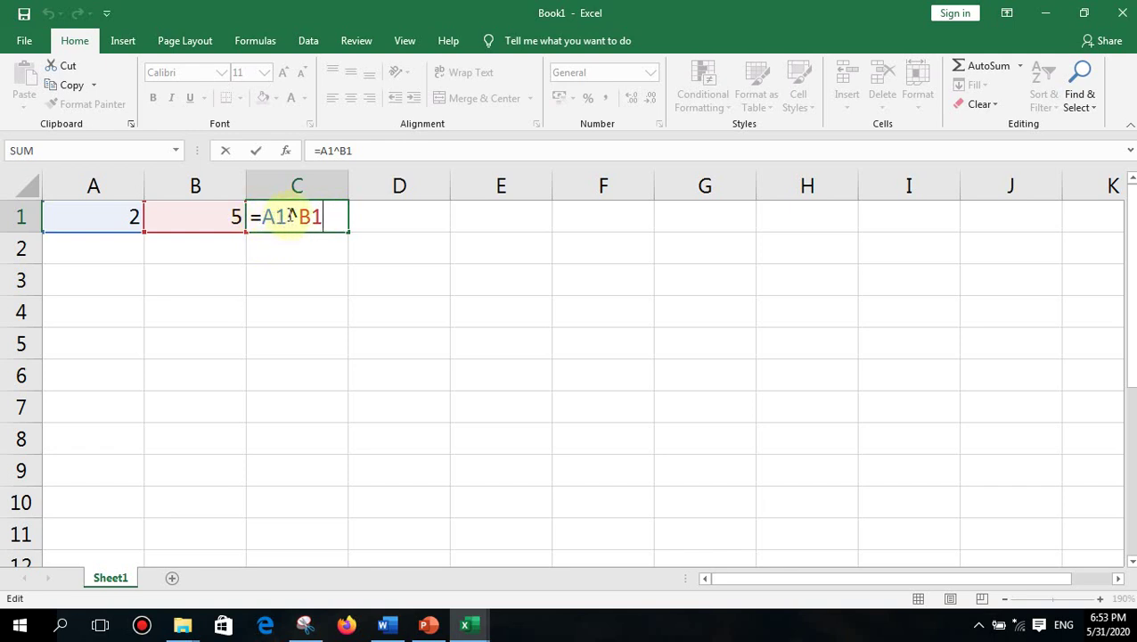
{"action": "key", "text": "Return"}
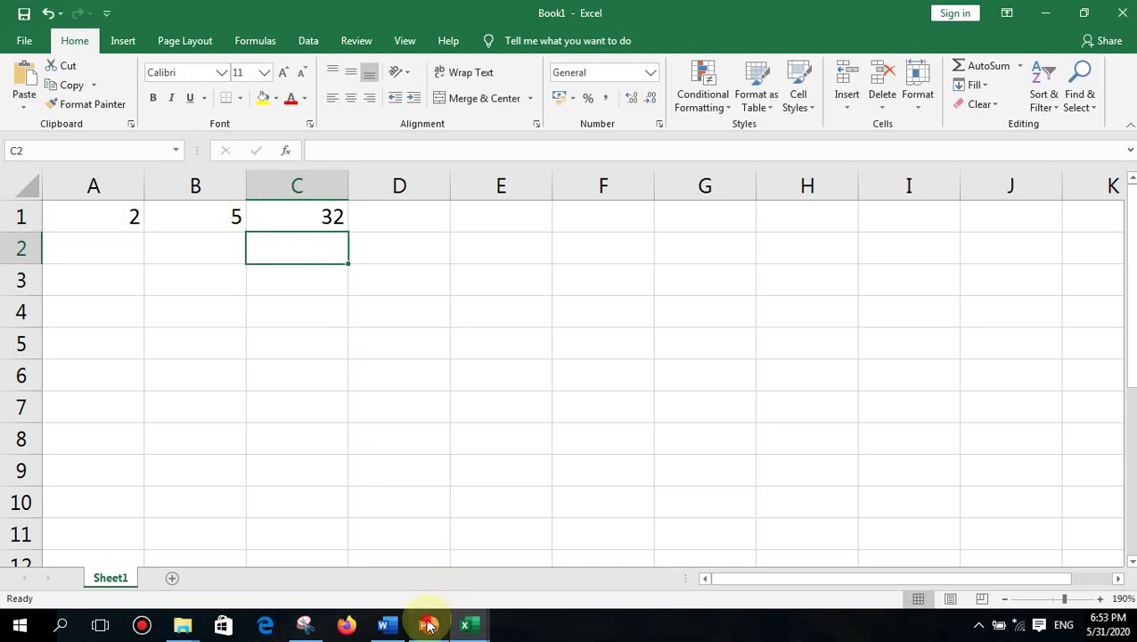
Switch to PowerPoint and scroll to the slide showing =2^5 beside 2⁵
{"action": "left_click", "coordinate": [429, 624]}
{"action": "scroll", "coordinate": [450, 426], "scroll_direction": "down", "scroll_amount": 1}
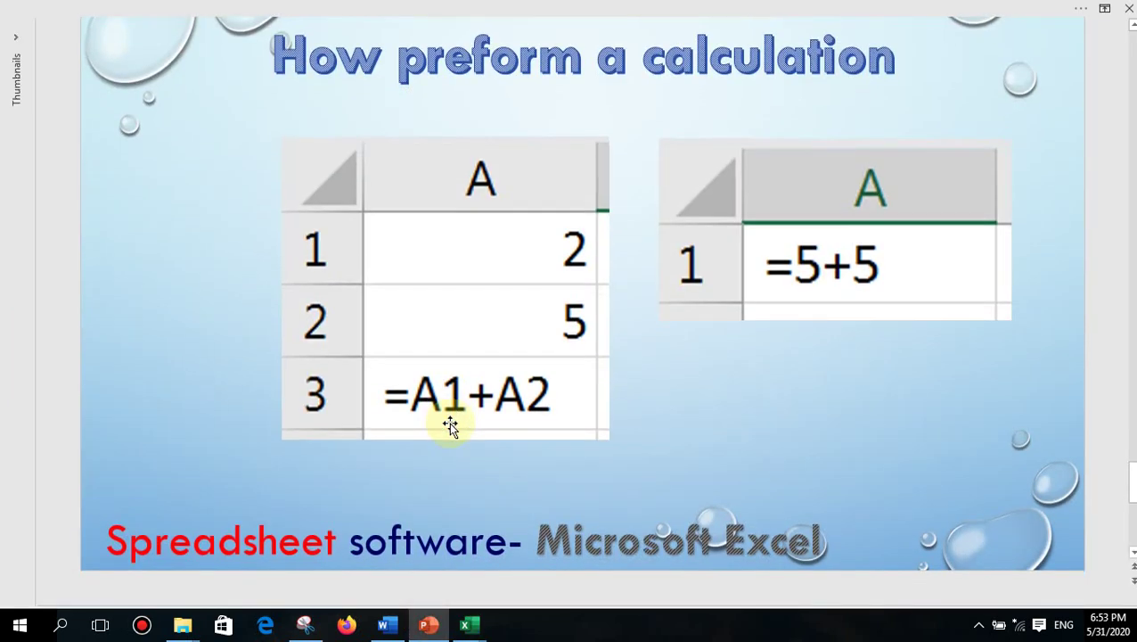
{"action": "scroll", "coordinate": [449, 422], "scroll_direction": "down", "scroll_amount": 2}
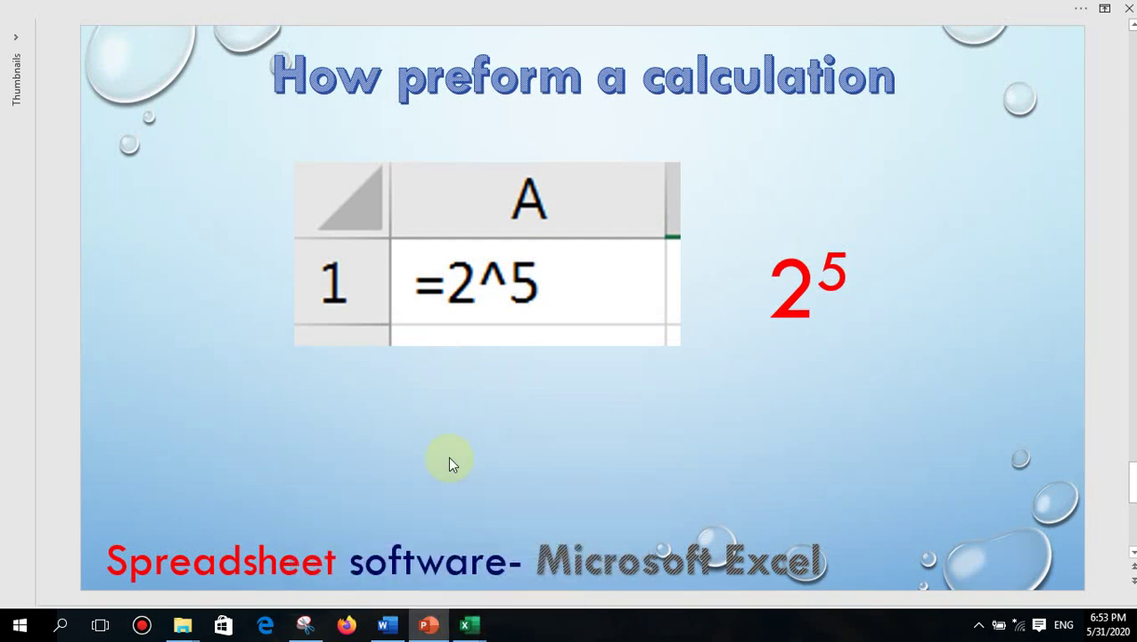
{"action": "scroll", "coordinate": [449, 463], "scroll_direction": "down", "scroll_amount": 1}
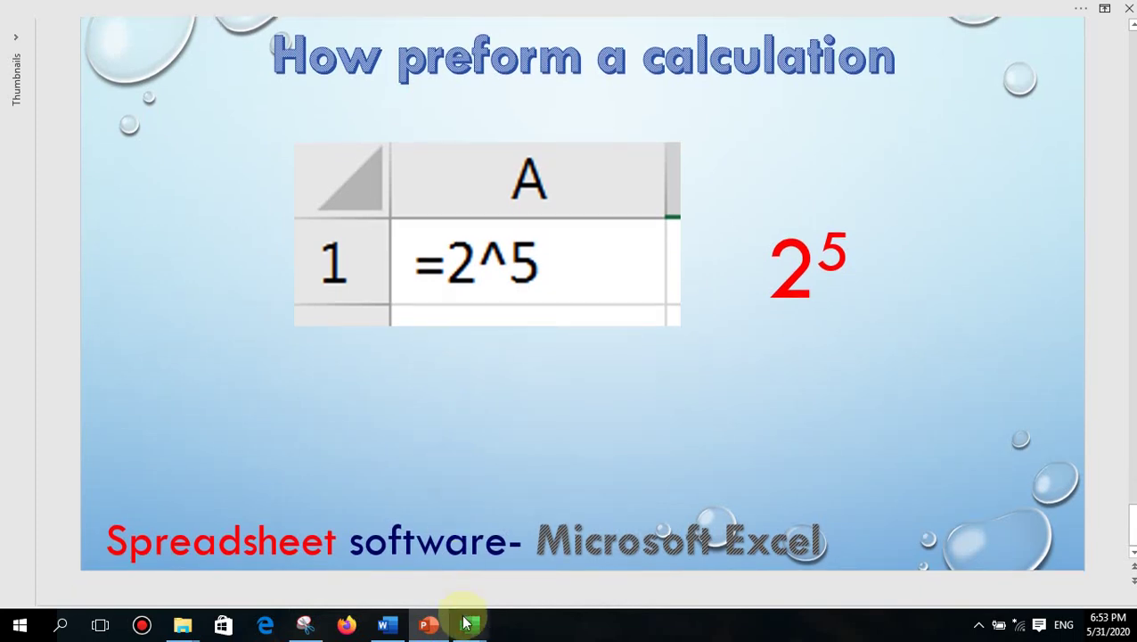
Bring Book1 back and clear the old values in A1:D2
{"action": "mouse_move", "coordinate": [465, 624]}
{"action": "left_click", "coordinate": [402, 521]}
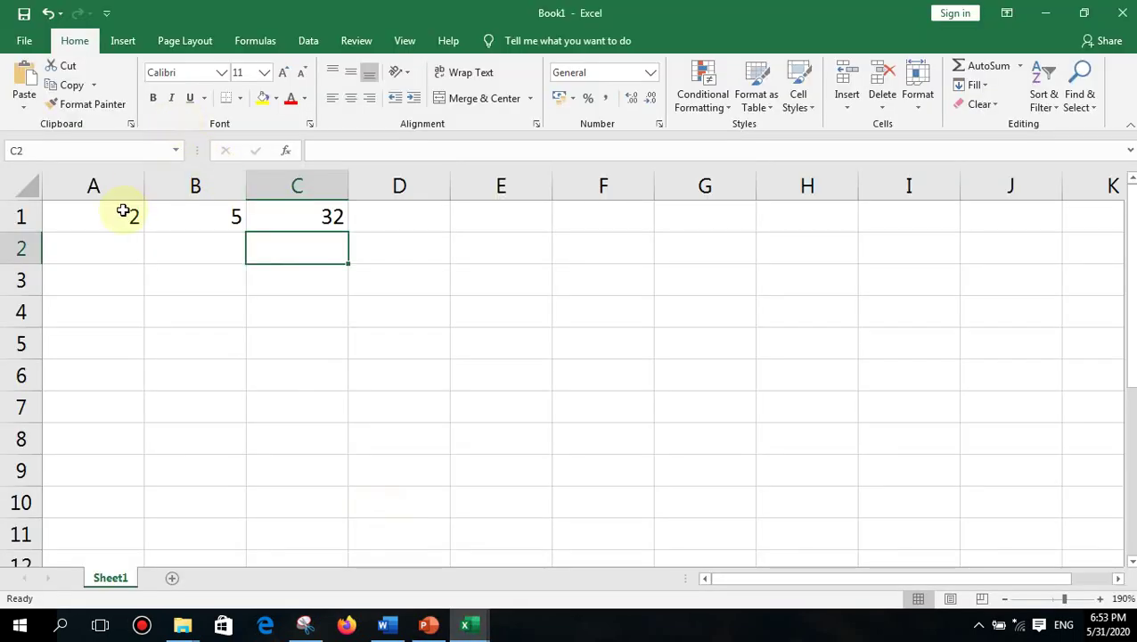
{"action": "left_click_drag", "start_coordinate": [123, 211], "coordinate": [362, 243]}
{"action": "key", "text": "Delete"}
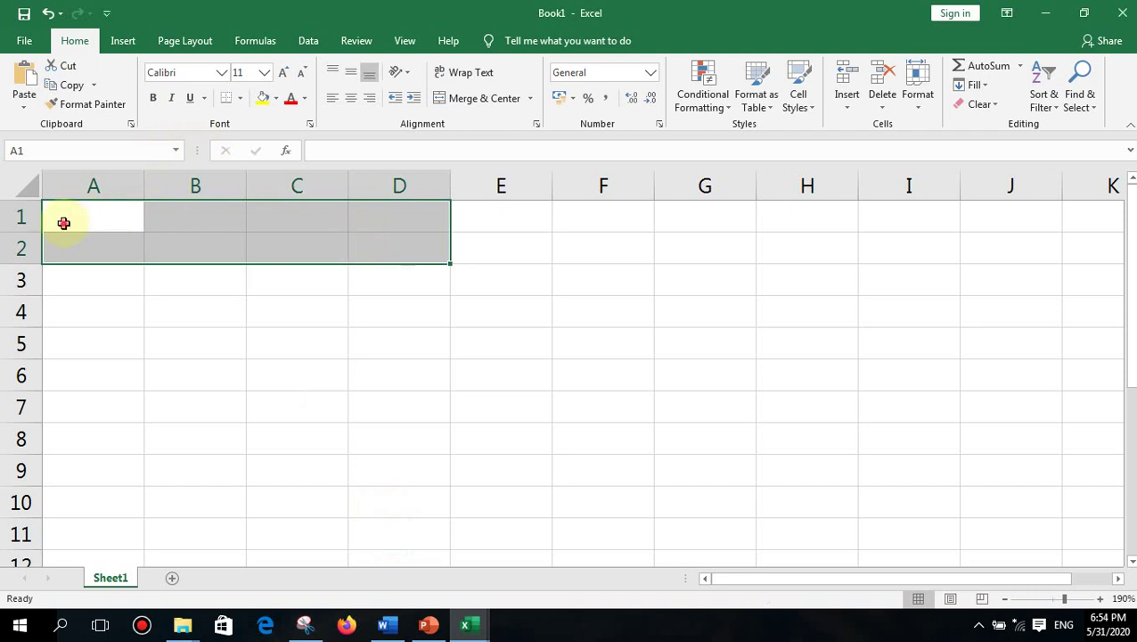
Enter 2, 3, 6 and 3 down cells A1:A4
{"action": "left_click", "coordinate": [63, 223]}
{"action": "type", "text": "2"}
{"action": "key", "text": "Return"}
{"action": "type", "text": "3"}
{"action": "key", "text": "Return"}
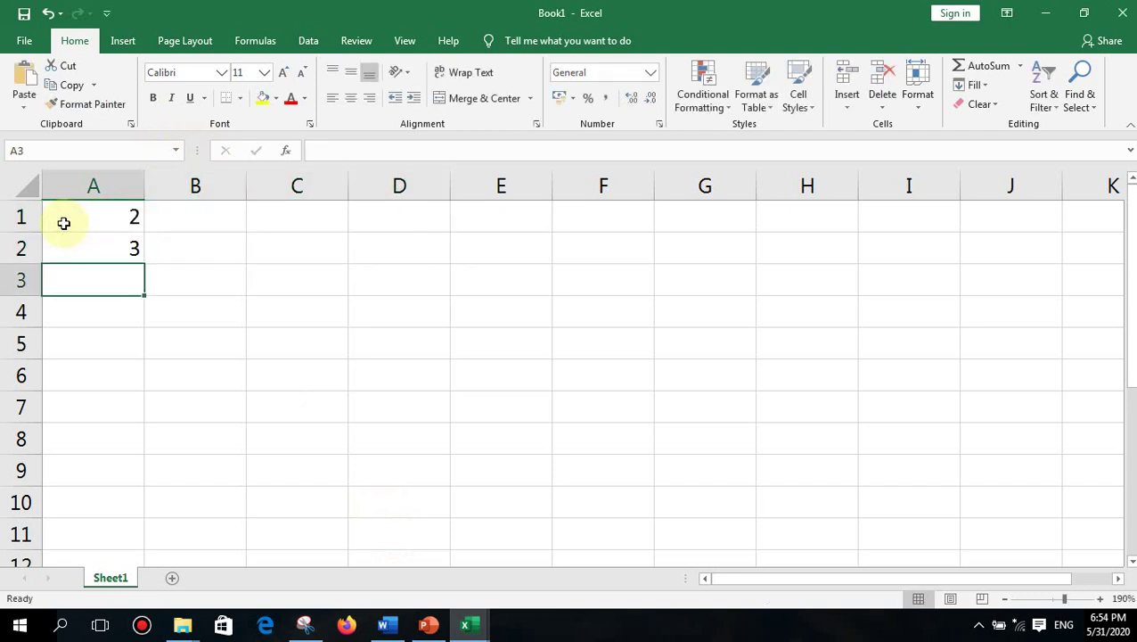
{"action": "type", "text": "6"}
{"action": "key", "text": "Return"}
{"action": "type", "text": "3"}
{"action": "key", "text": "Return"}
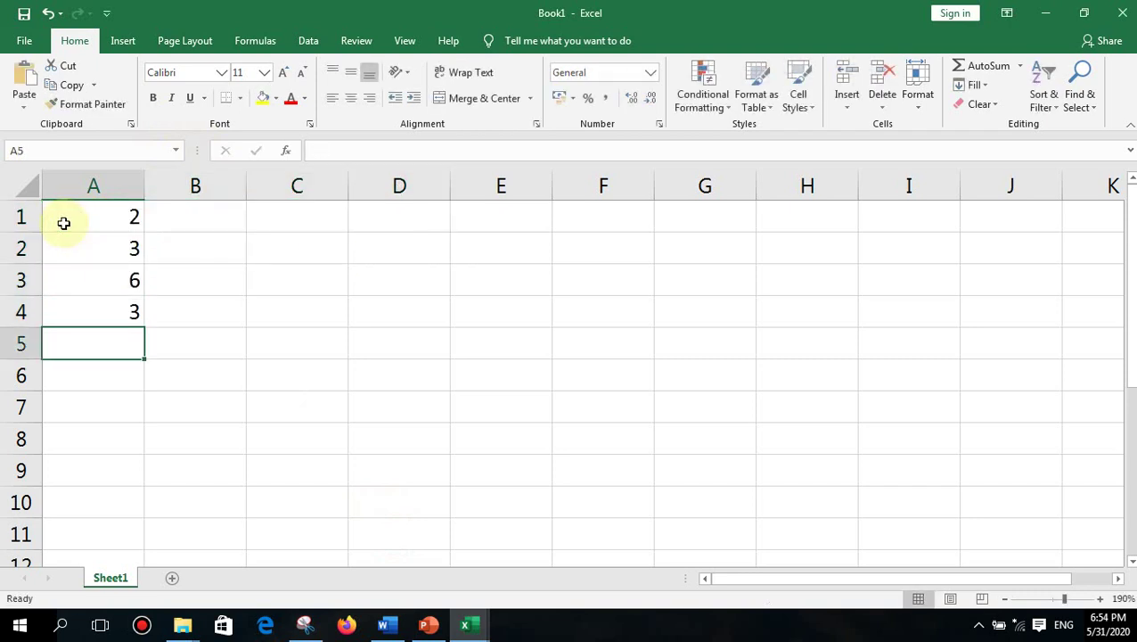
Build =A1+A2+A3*A4 in A5 by clicking the cells, then reopen it for editing
{"action": "type", "text": "="}
{"action": "left_click", "coordinate": [81, 215]}
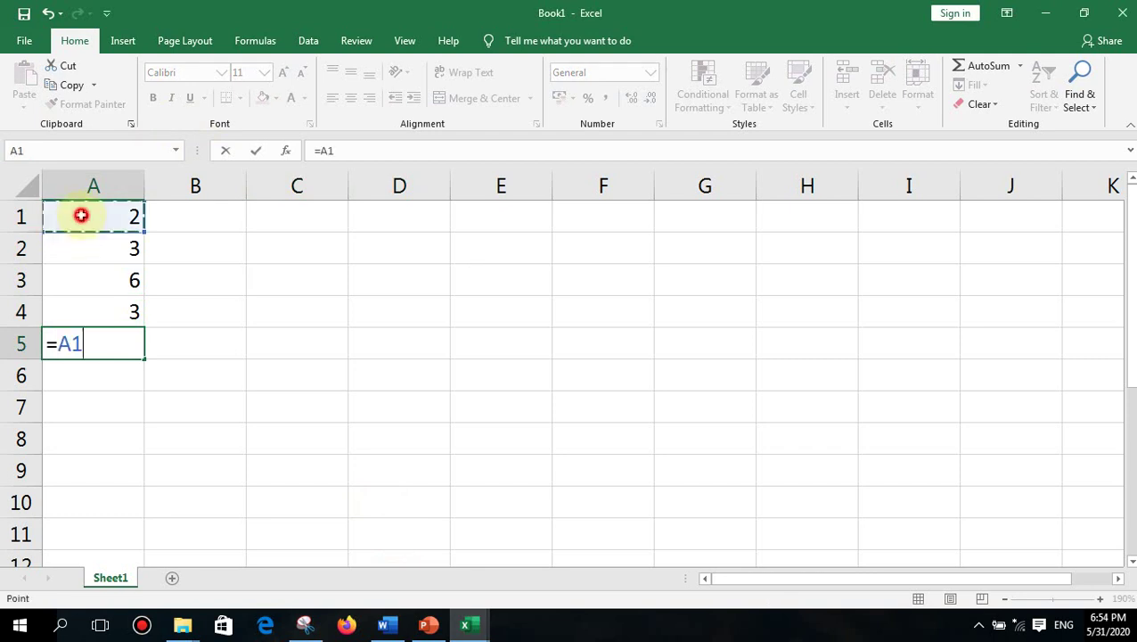
{"action": "type", "text": "+"}
{"action": "left_click", "coordinate": [94, 249]}
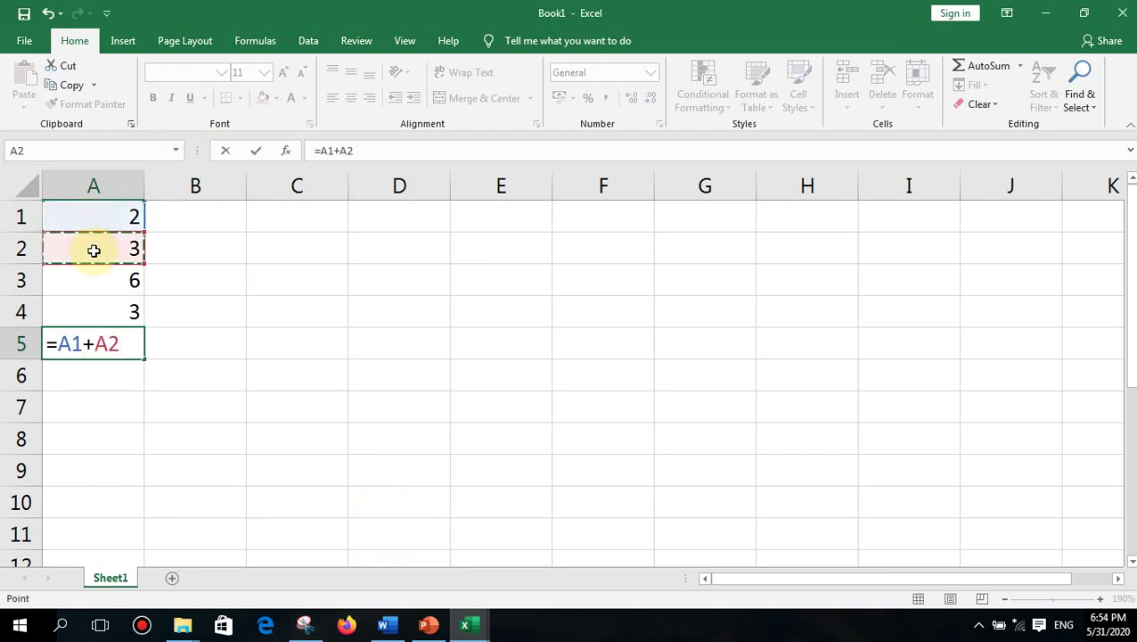
{"action": "type", "text": "+"}
{"action": "left_click", "coordinate": [102, 280]}
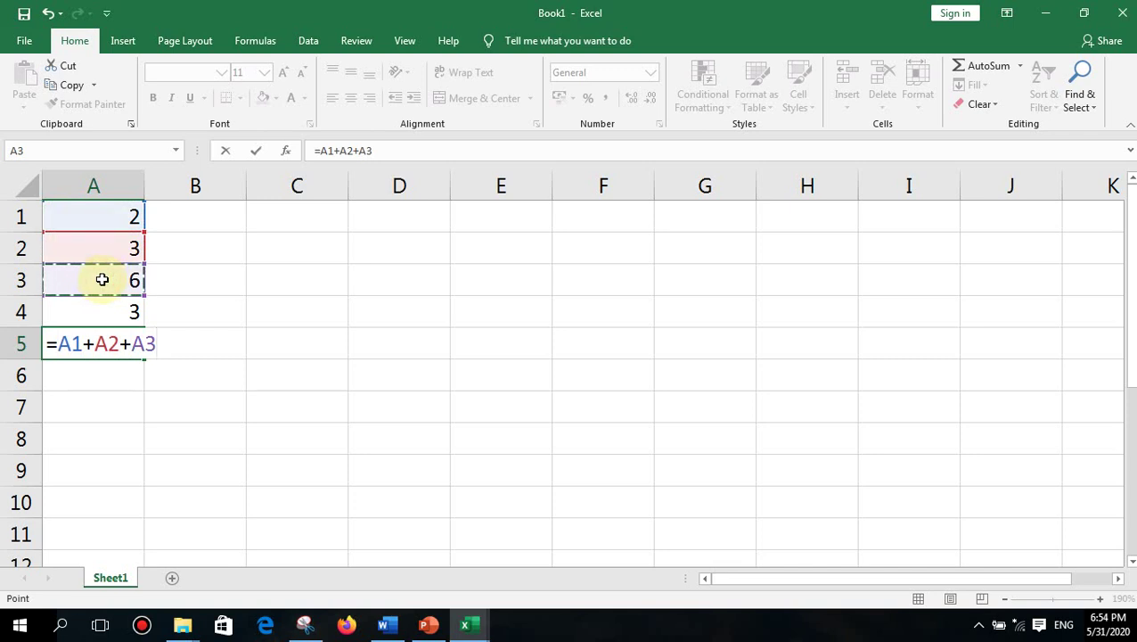
{"action": "type", "text": "*"}
{"action": "left_click", "coordinate": [111, 309]}
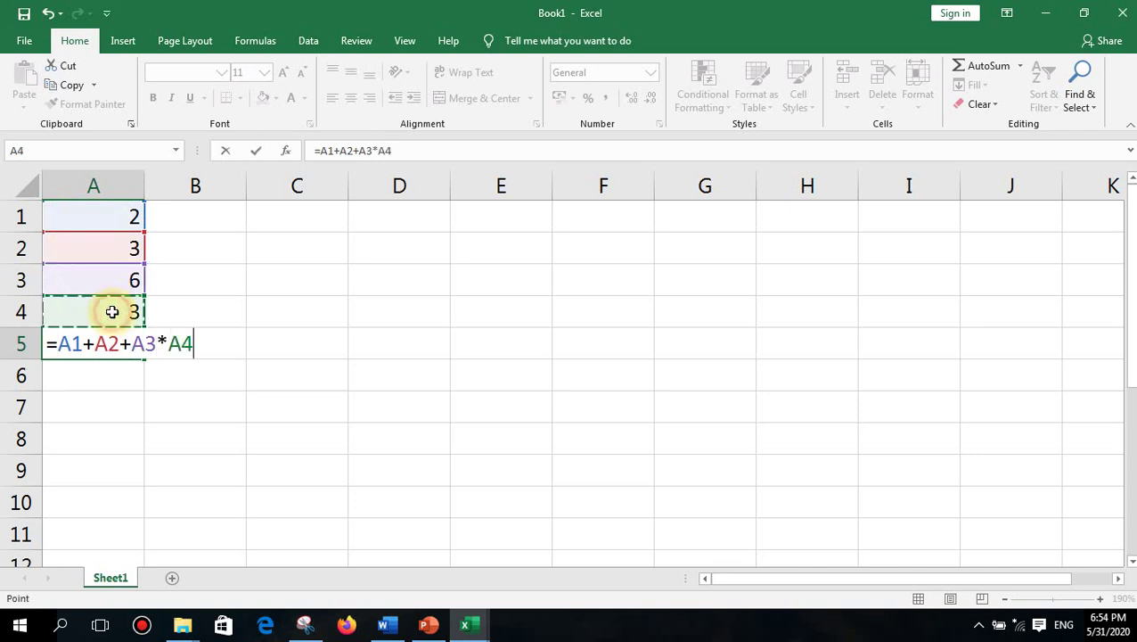
{"action": "key", "text": "Return"}
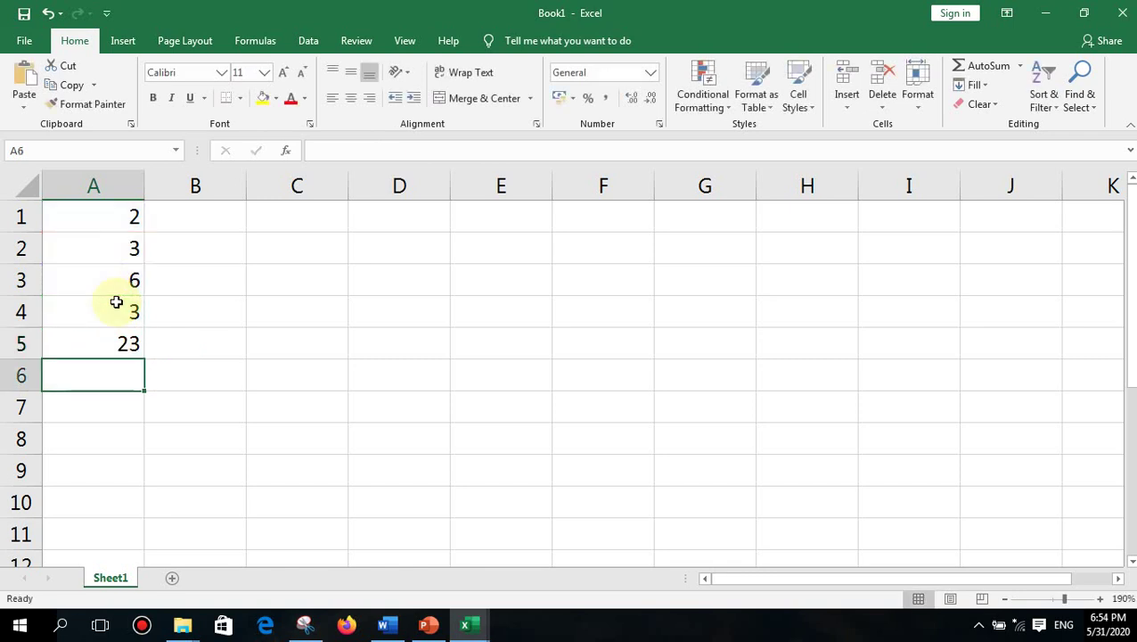
{"action": "left_click", "coordinate": [132, 343]}
{"action": "double_click", "coordinate": [127, 343]}
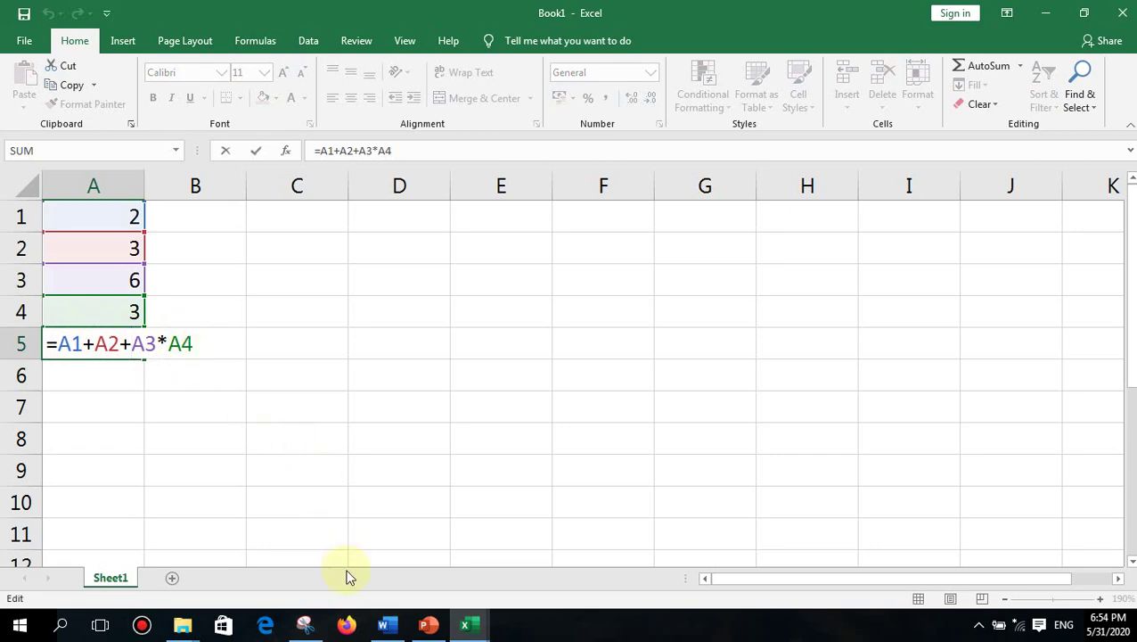
Review the precedence slide in PowerPoint, then return to Book1
{"action": "left_click", "coordinate": [427, 623]}
{"action": "scroll", "coordinate": [372, 389], "scroll_direction": "down", "scroll_amount": 3}
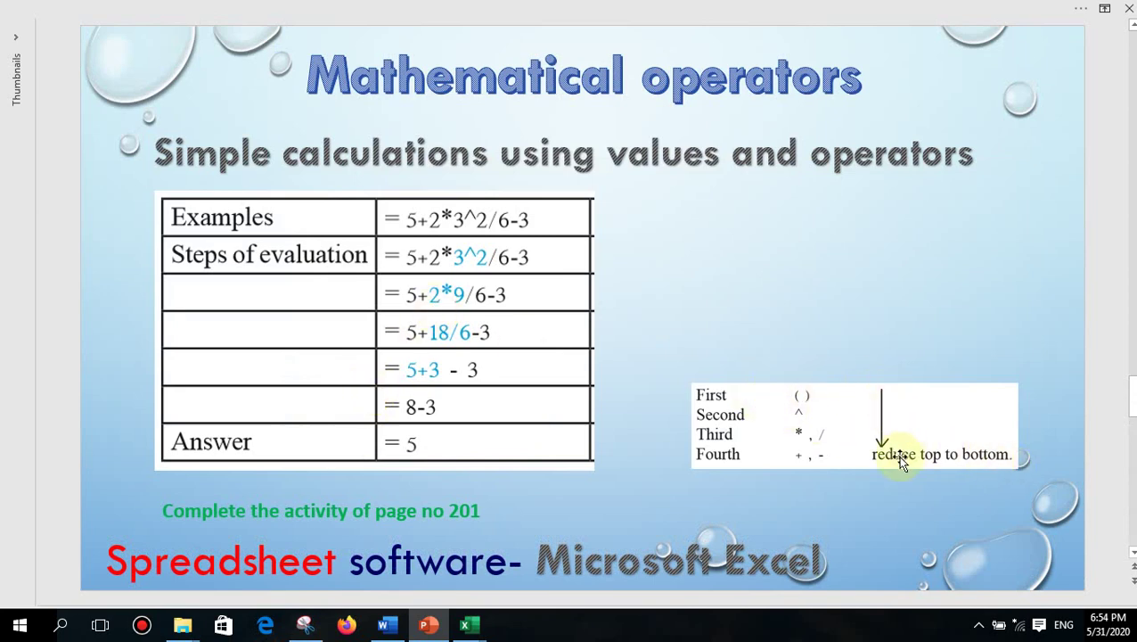
{"action": "left_click", "coordinate": [477, 626]}
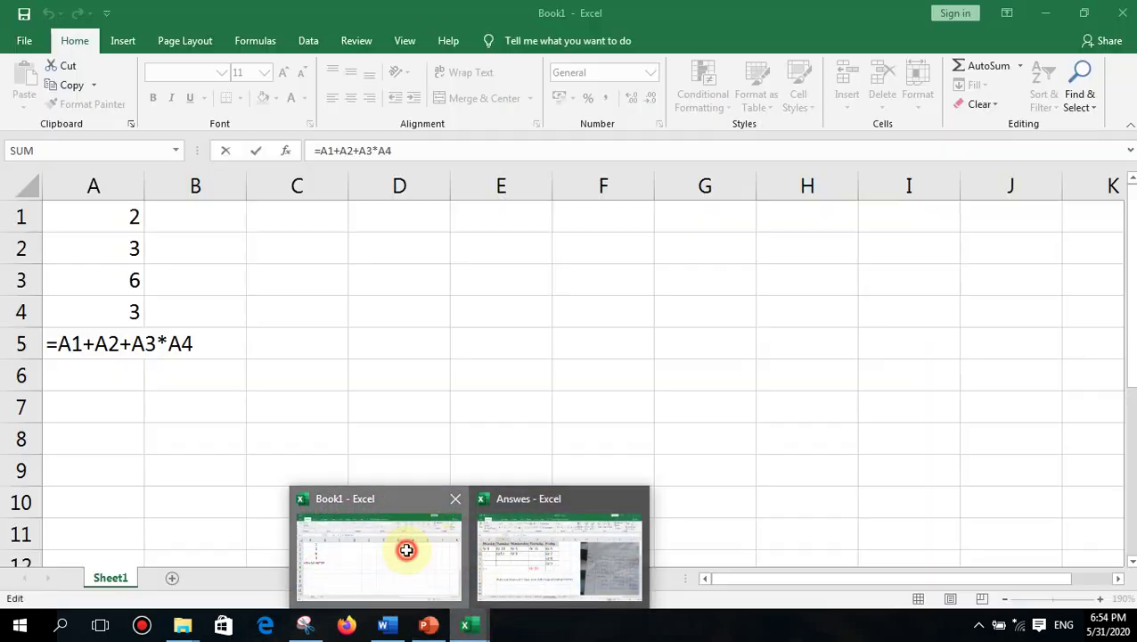
{"action": "left_click", "coordinate": [407, 549]}
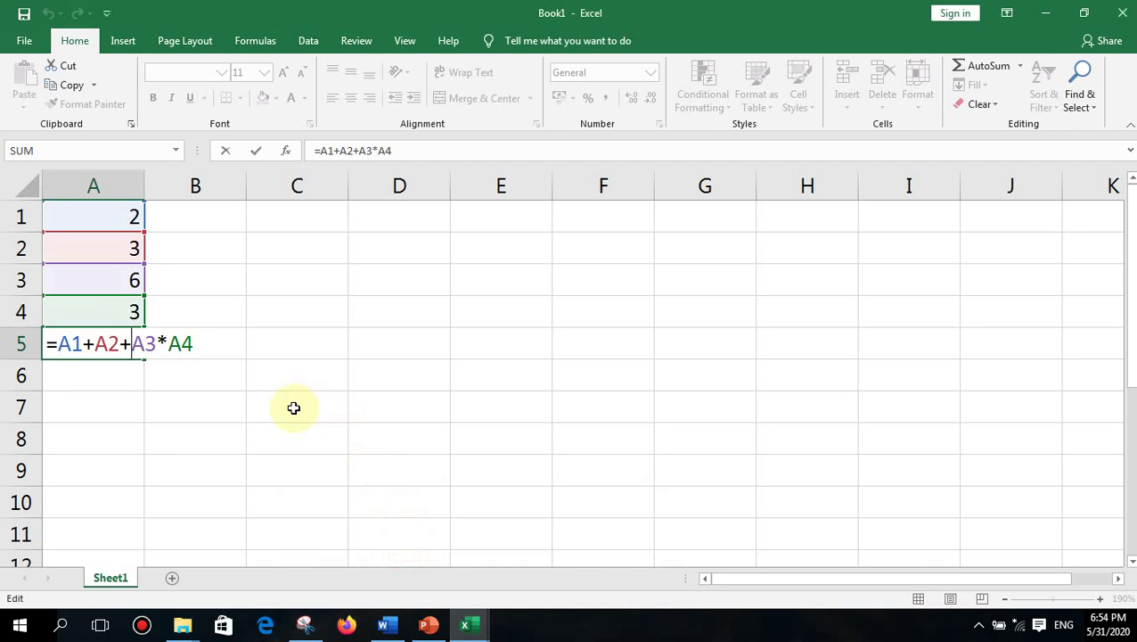
Commit A5's formula showing 23, then clear A1:A6 and return to A1
{"action": "key", "text": "ctrl+Return"}
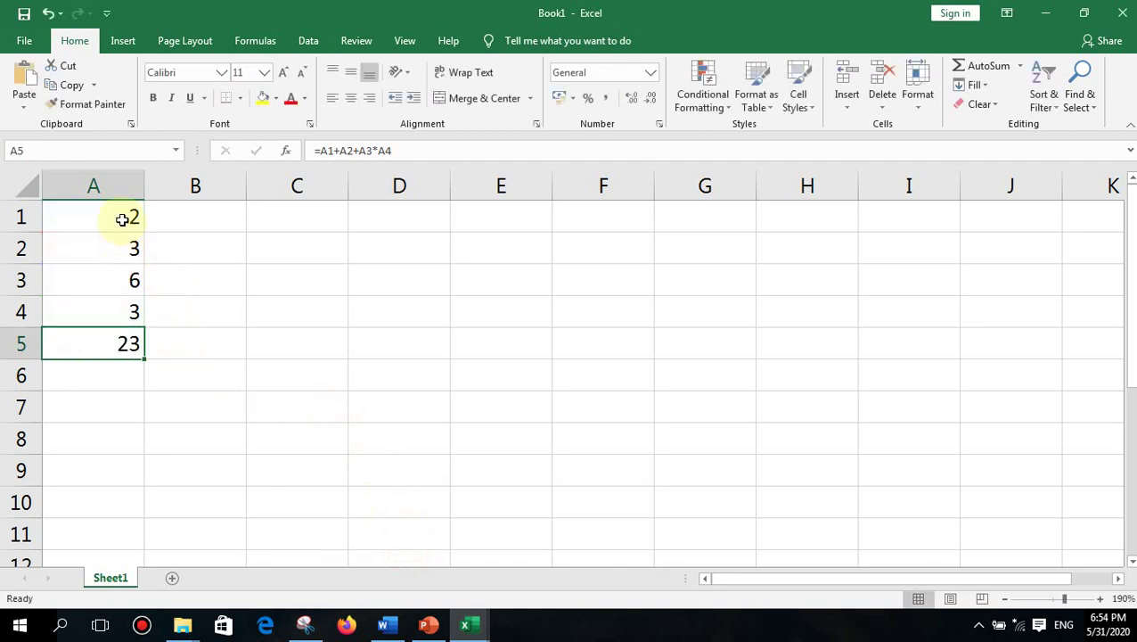
{"action": "left_click_drag", "start_coordinate": [123, 218], "coordinate": [123, 365]}
{"action": "key", "text": "Delete"}
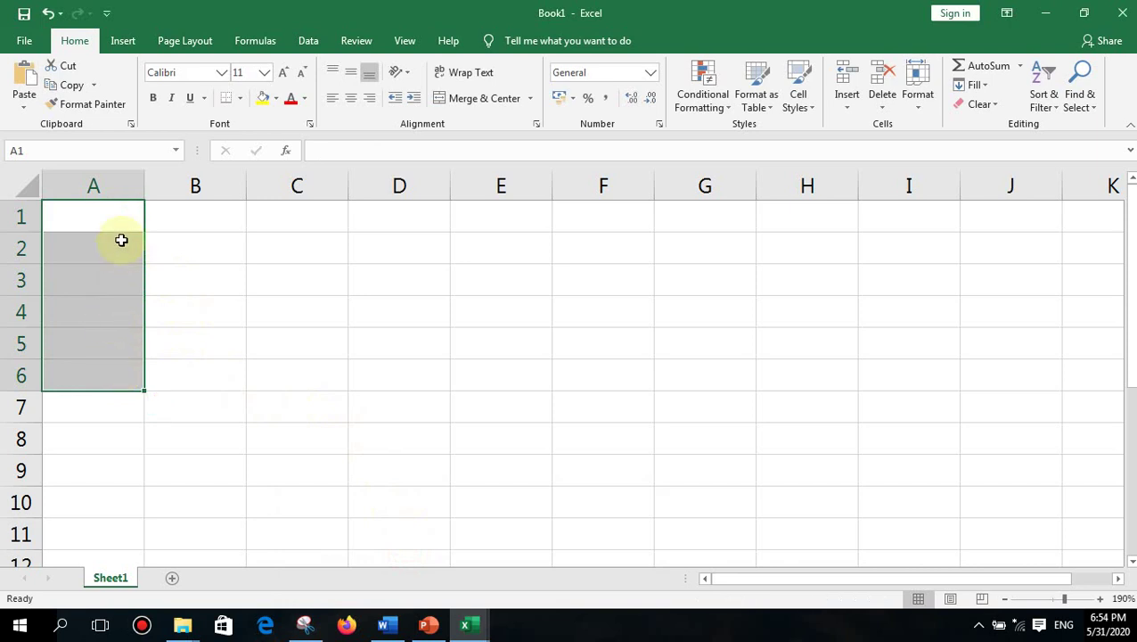
{"action": "left_click", "coordinate": [121, 219]}
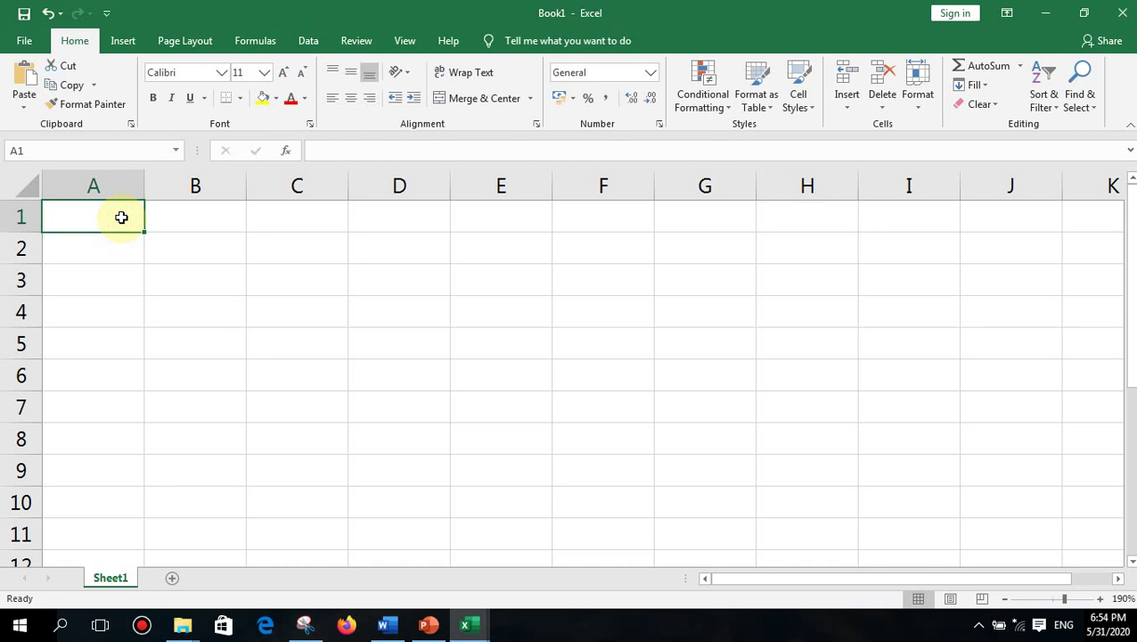
Type the headings Name, ICT, Maths, Total and Average across A1:E1
{"action": "type", "text": "Name"}
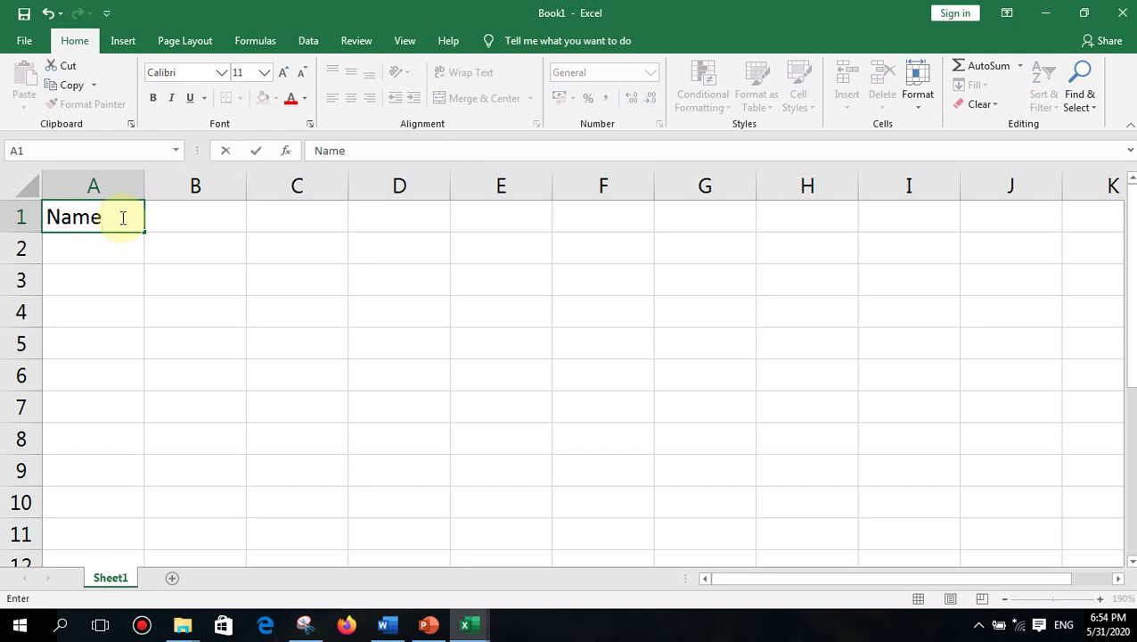
{"action": "key", "text": "Tab"}
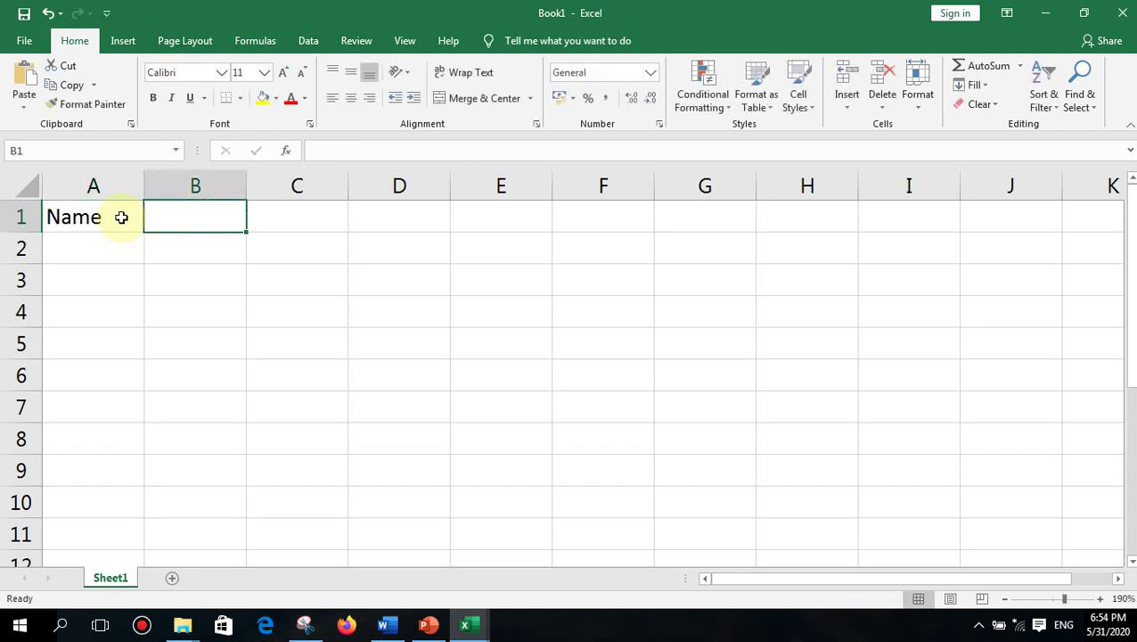
{"action": "type", "text": "ICT"}
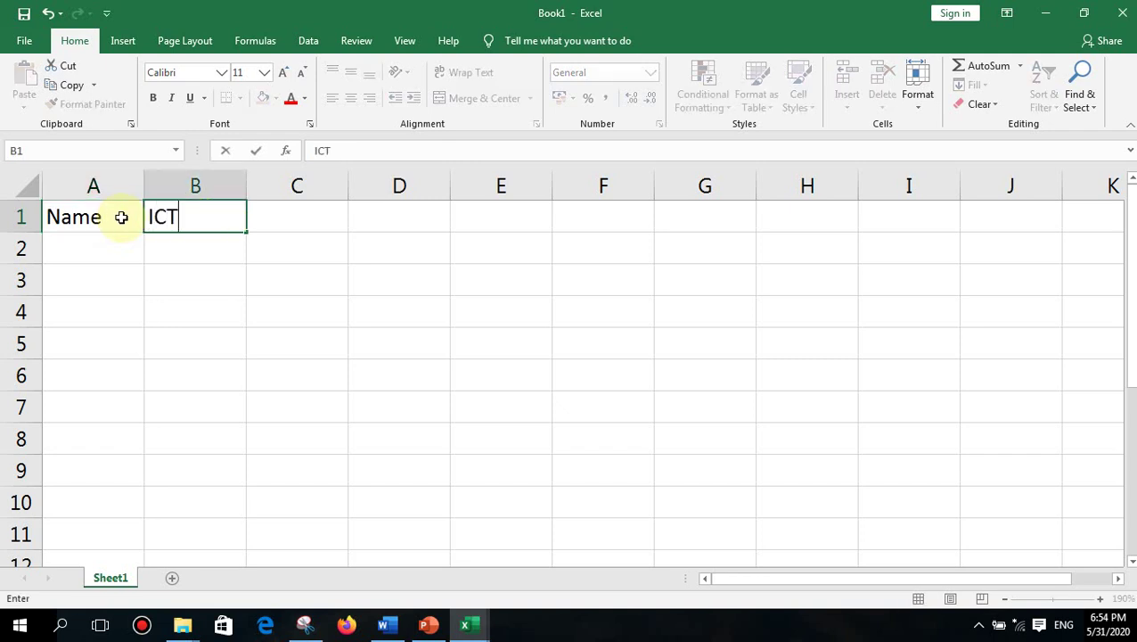
{"action": "key", "text": "Tab"}
{"action": "type", "text": "Maths"}
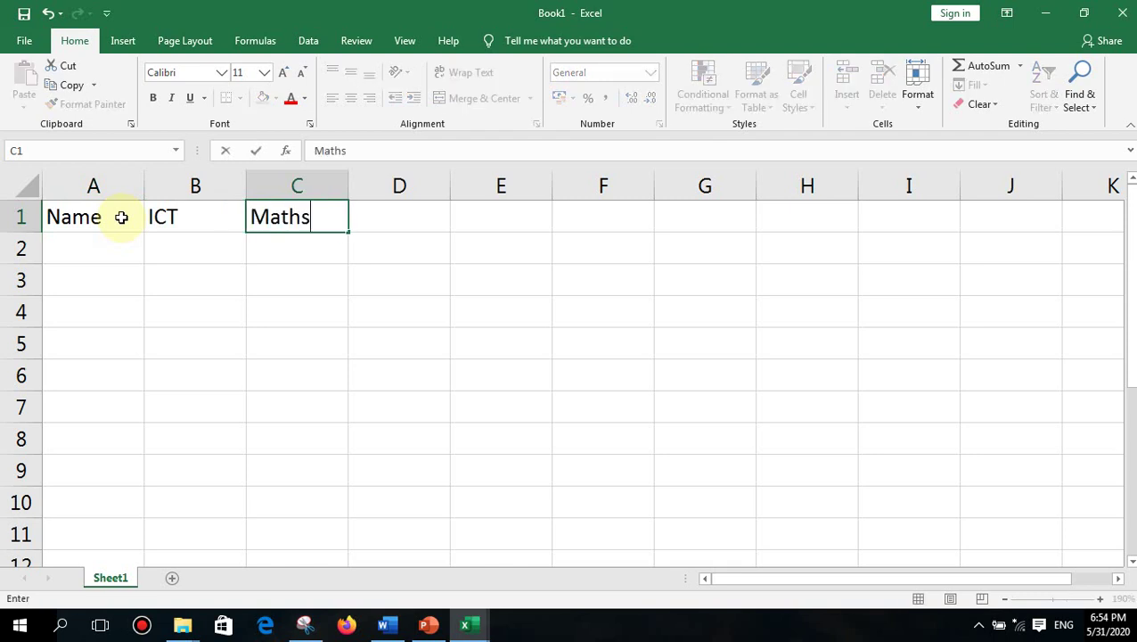
{"action": "key", "text": "Tab"}
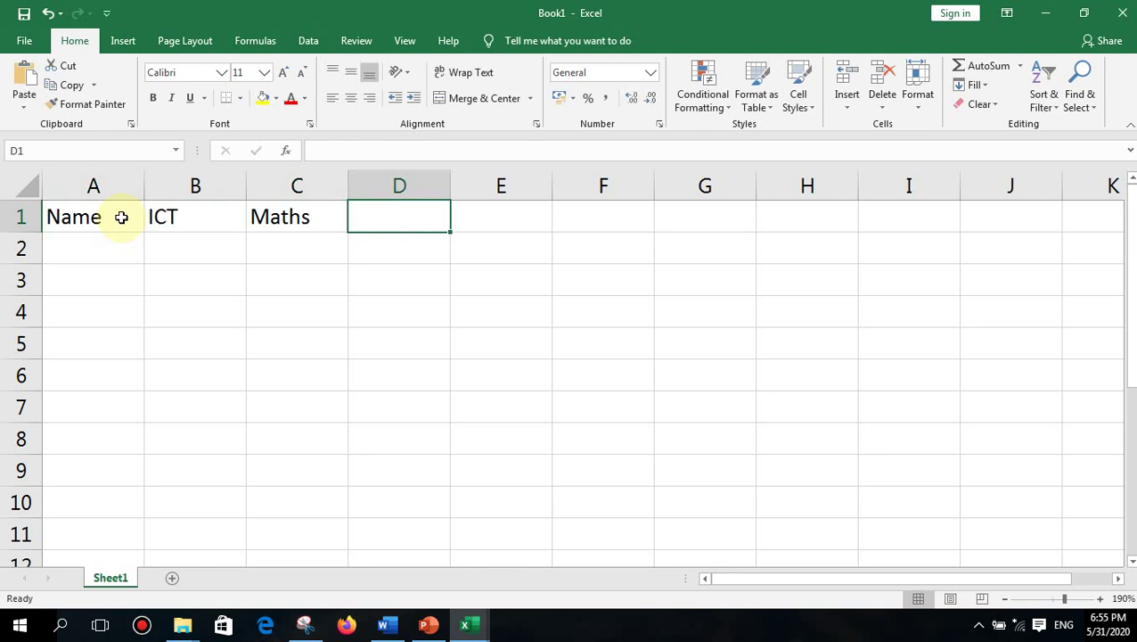
{"action": "type", "text": "TOtal"}
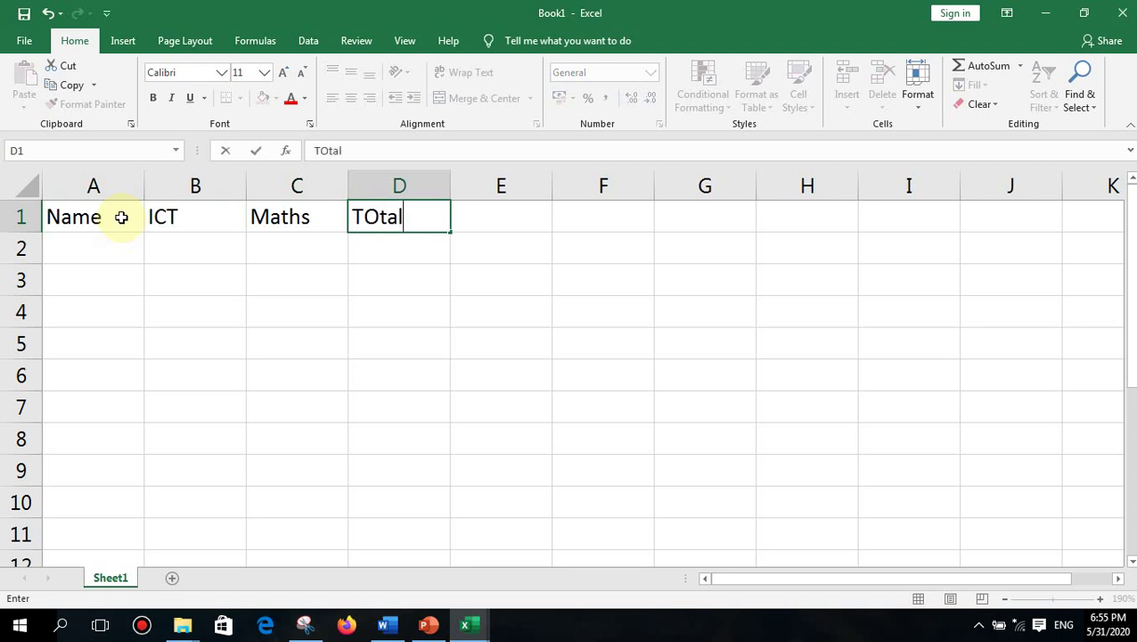
{"action": "key", "text": "Tab"}
{"action": "type", "text": "Av"}
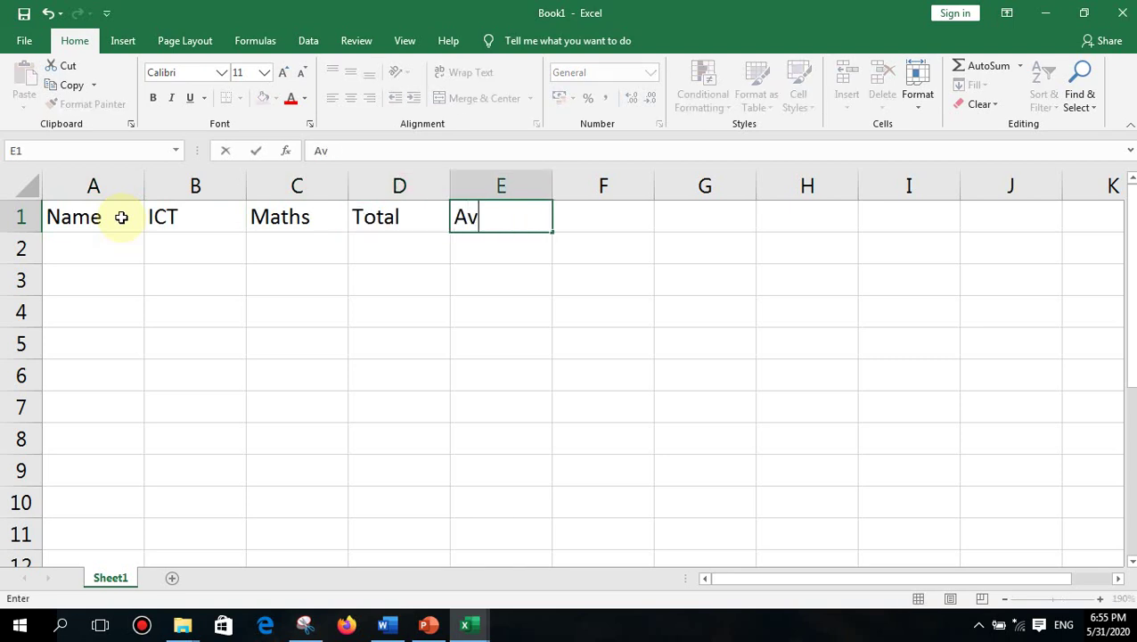
{"action": "type", "text": "erage"}
{"action": "key", "text": "Return"}
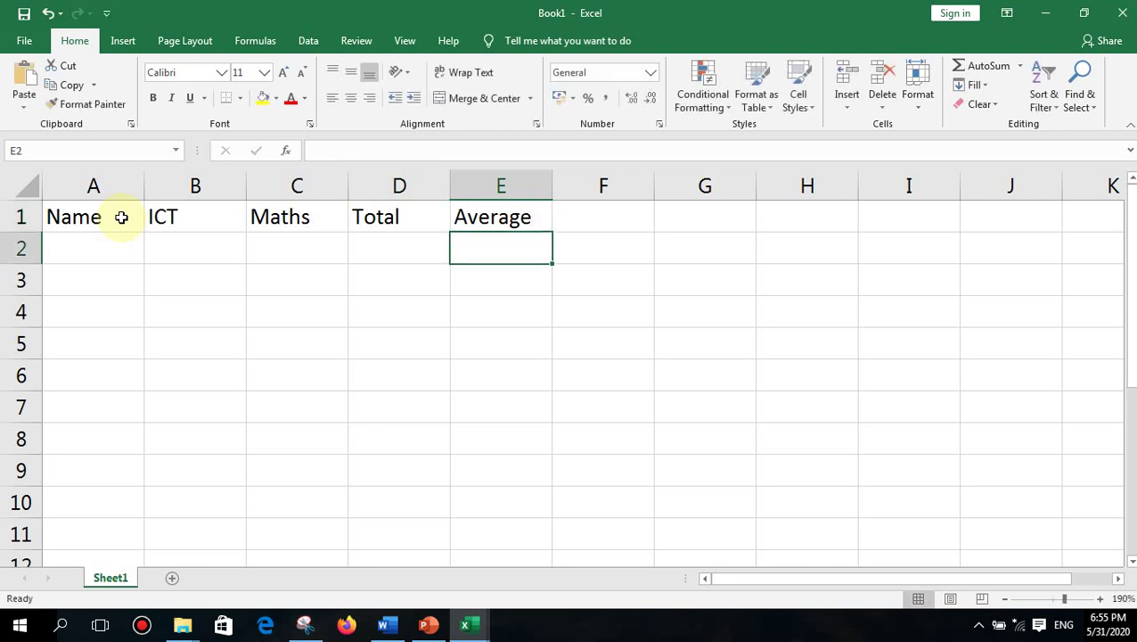
{"action": "key", "text": "Left"}
{"action": "key", "text": "Left"}
{"action": "key", "text": "Left"}
{"action": "key", "text": "Left"}
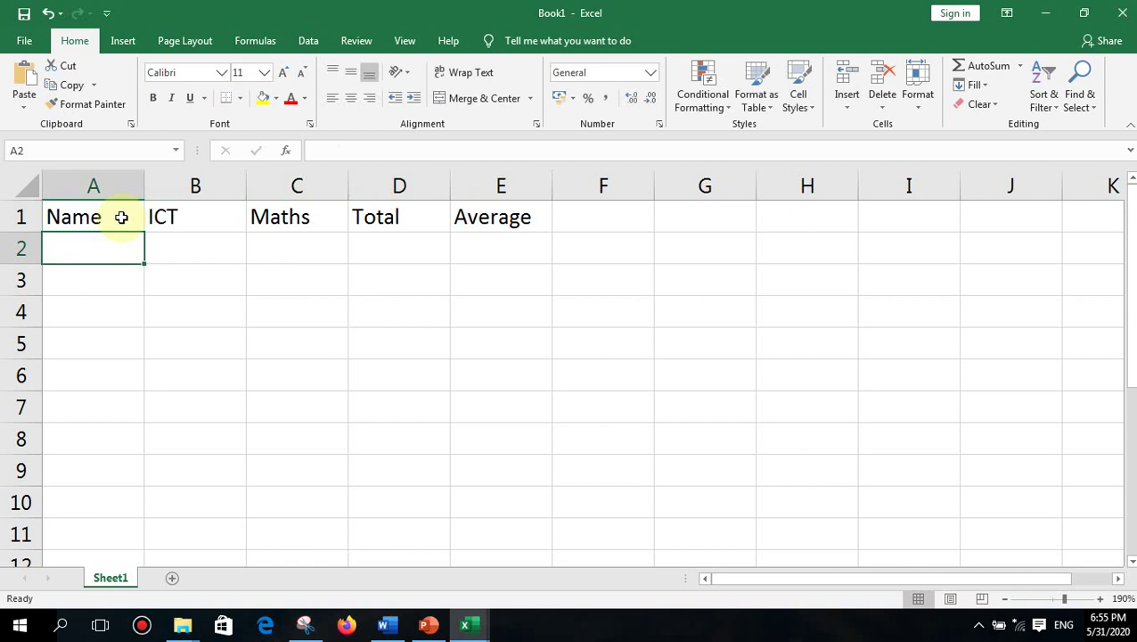
List the names W, E, R and T down A2:A5
{"action": "type", "text": "W"}
{"action": "key", "text": "Return"}
{"action": "type", "text": "E"}
{"action": "key", "text": "Return"}
{"action": "type", "text": "R"}
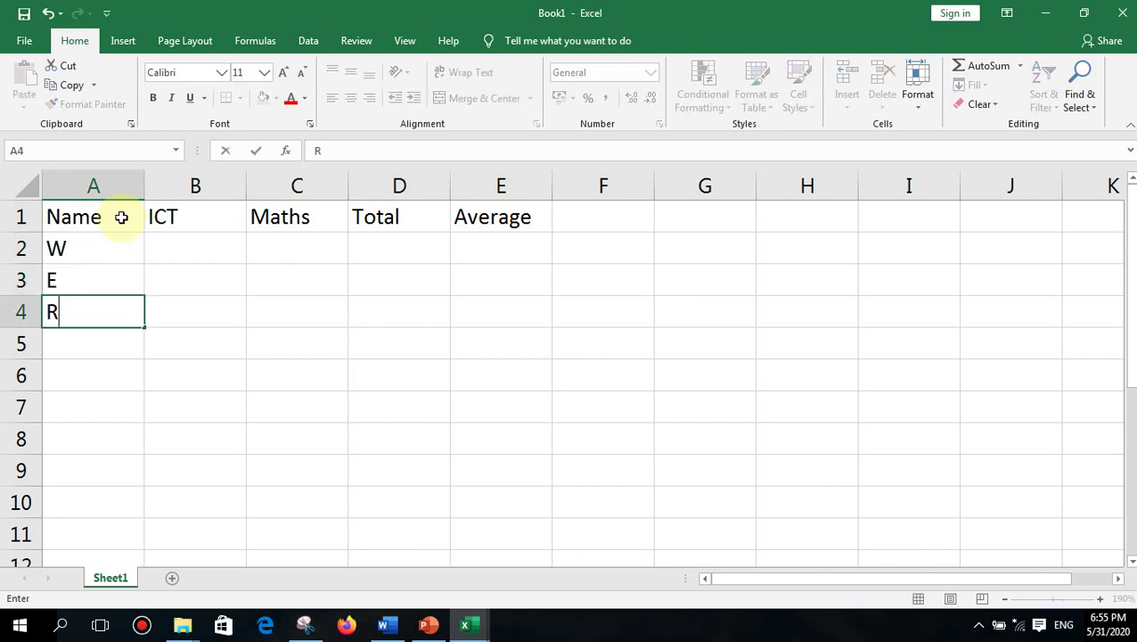
{"action": "key", "text": "Return"}
{"action": "type", "text": "T"}
{"action": "key", "text": "Return"}
{"action": "key", "text": "Up"}
{"action": "key", "text": "Up"}
{"action": "key", "text": "Up"}
{"action": "key", "text": "Up"}
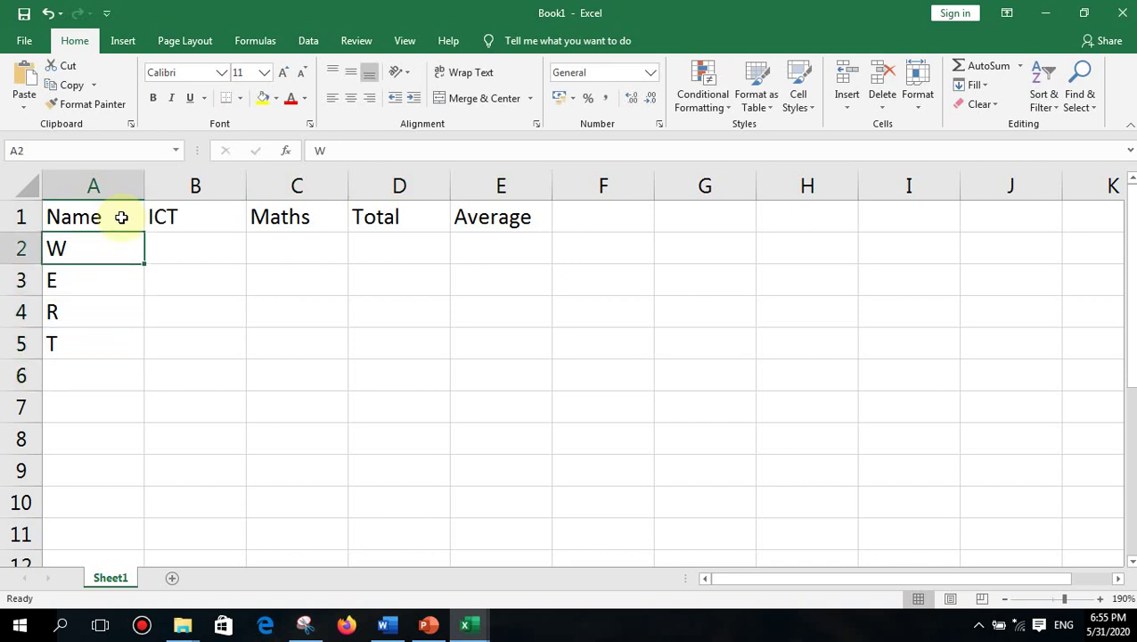
{"action": "key", "text": "Right"}
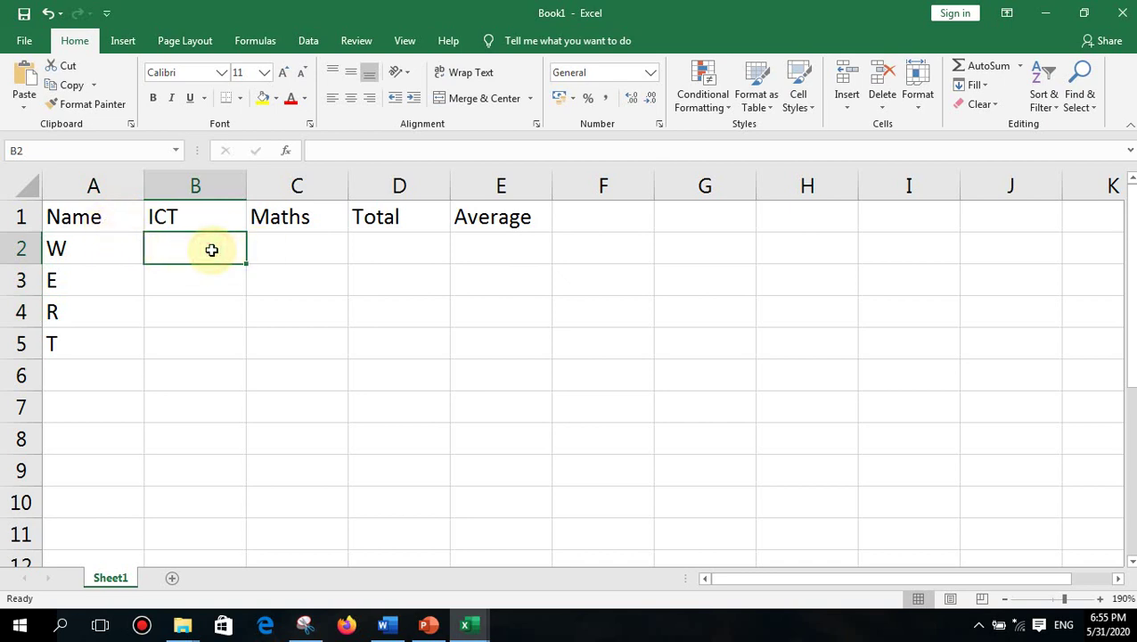
Enter ICT marks 5, 2, 2 and 2 in B2:B5, then select C2
{"action": "left_click_drag", "start_coordinate": [211, 248], "coordinate": [305, 340]}
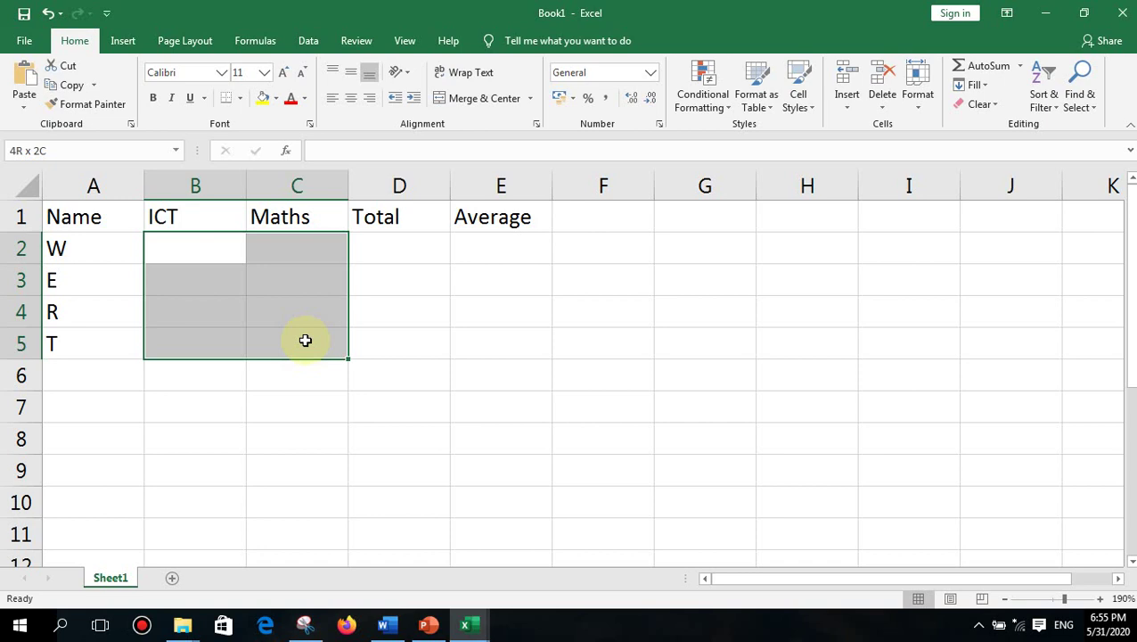
{"action": "left_click", "coordinate": [214, 249]}
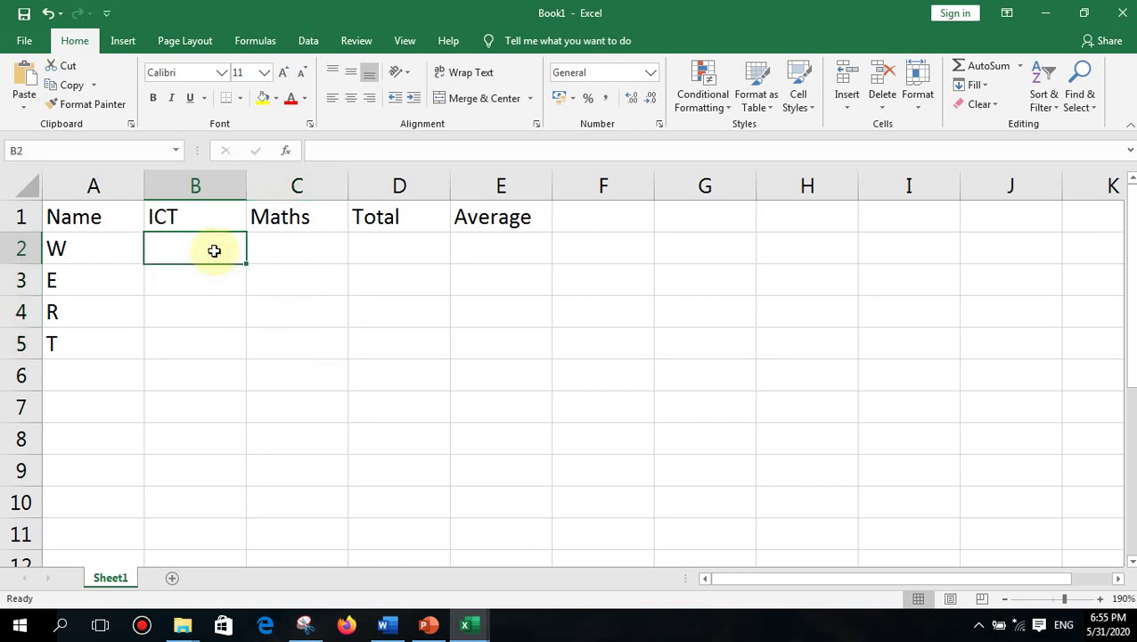
{"action": "type", "text": "5"}
{"action": "key", "text": "Return"}
{"action": "type", "text": "2"}
{"action": "key", "text": "Return"}
{"action": "type", "text": "2"}
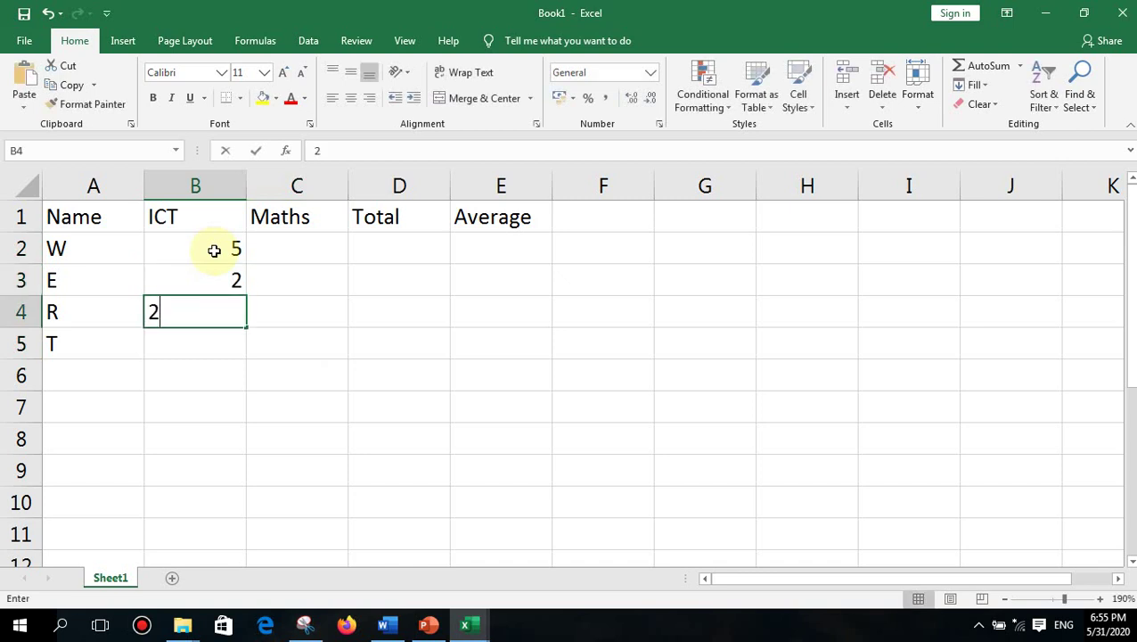
{"action": "key", "text": "Return"}
{"action": "type", "text": "2"}
{"action": "key", "text": "Return"}
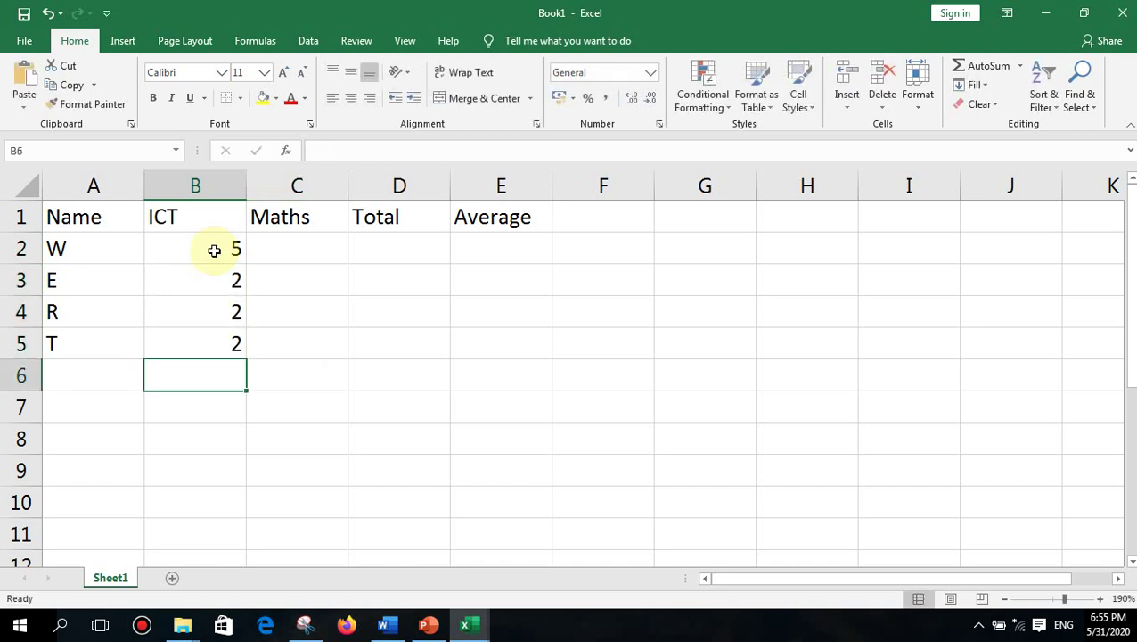
{"action": "left_click", "coordinate": [273, 264]}
{"action": "left_click", "coordinate": [274, 251]}
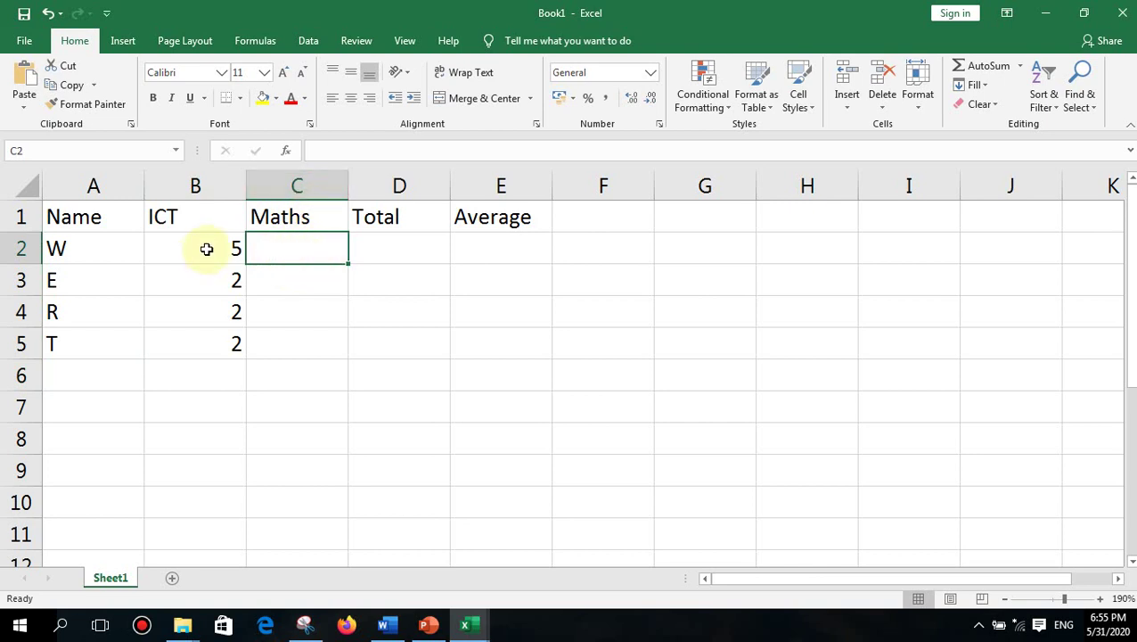
Clear the old ICT values and enter ICT marks 50, 20, 60, 30 in B2:B5
{"action": "left_click_drag", "start_coordinate": [206, 249], "coordinate": [203, 331]}
{"action": "key", "text": "Delete"}
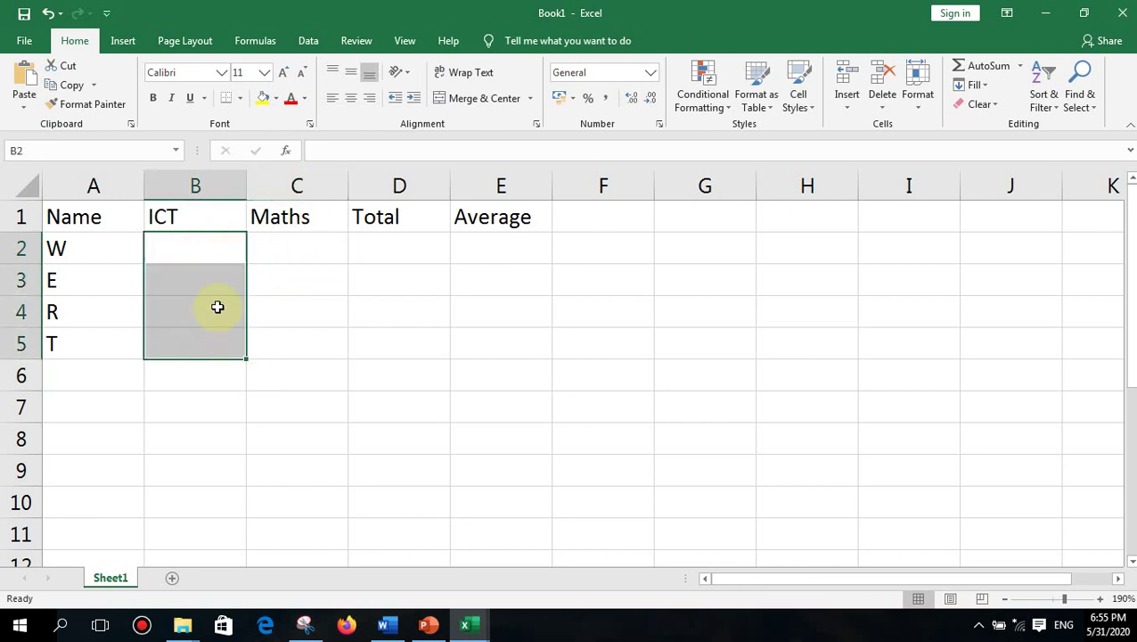
{"action": "left_click_drag", "start_coordinate": [203, 248], "coordinate": [274, 342]}
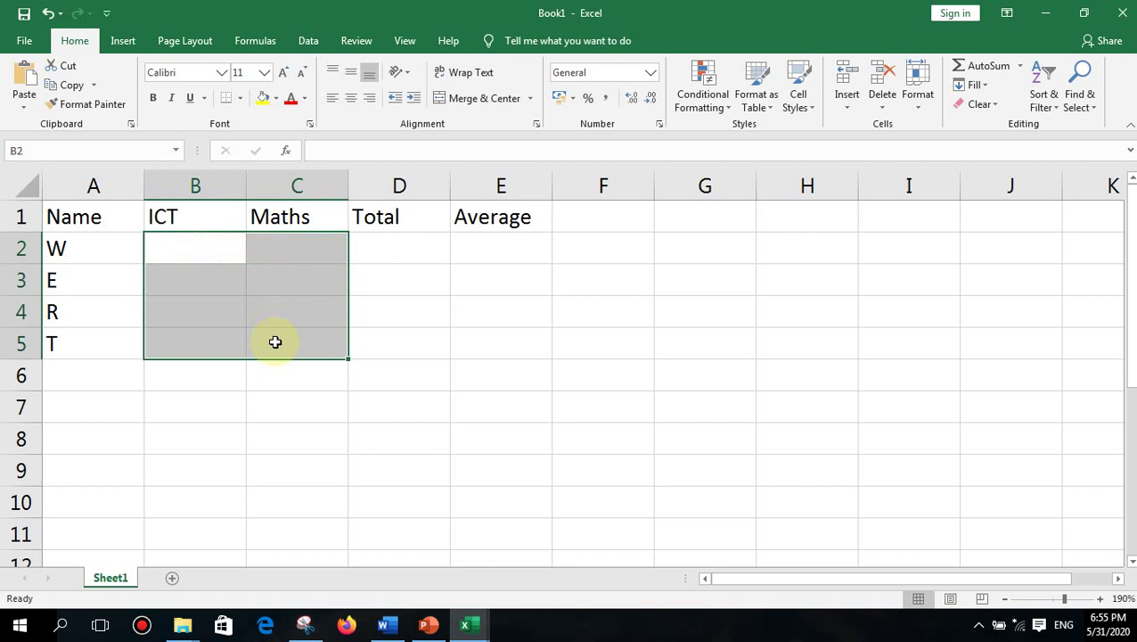
{"action": "type", "text": "50"}
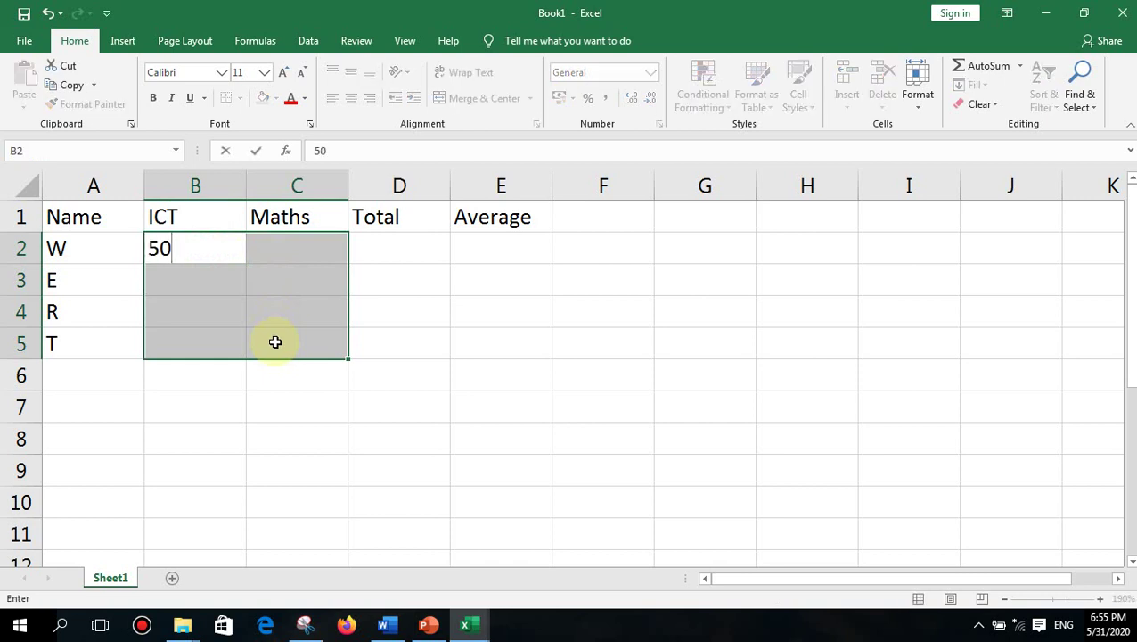
{"action": "key", "text": "Return"}
{"action": "type", "text": "20"}
{"action": "key", "text": "Return"}
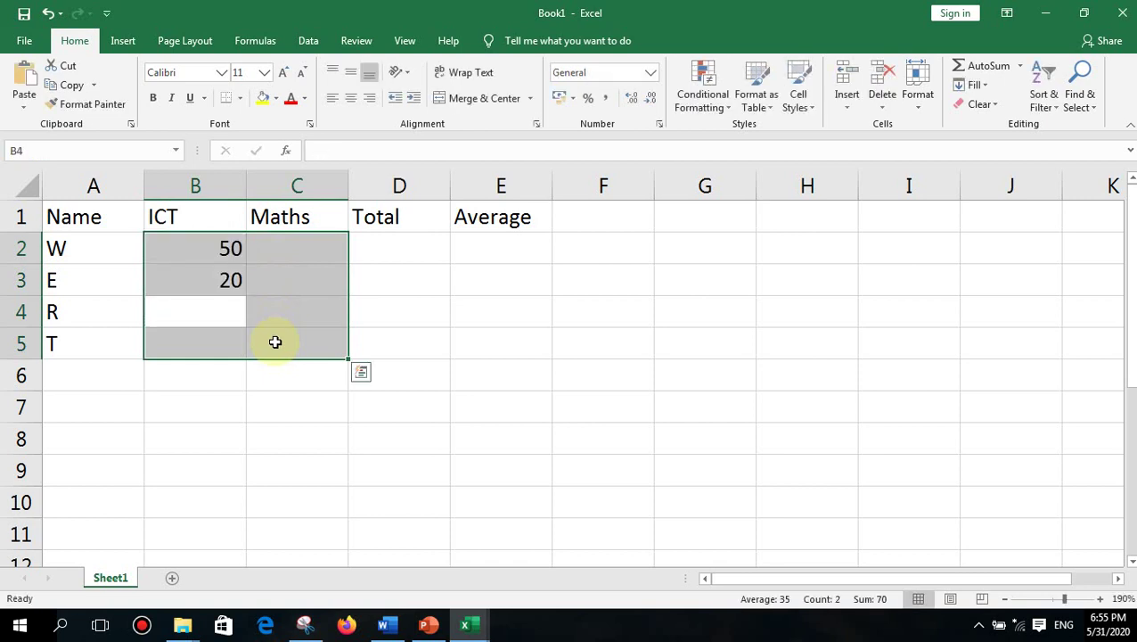
{"action": "type", "text": "60"}
{"action": "key", "text": "Return"}
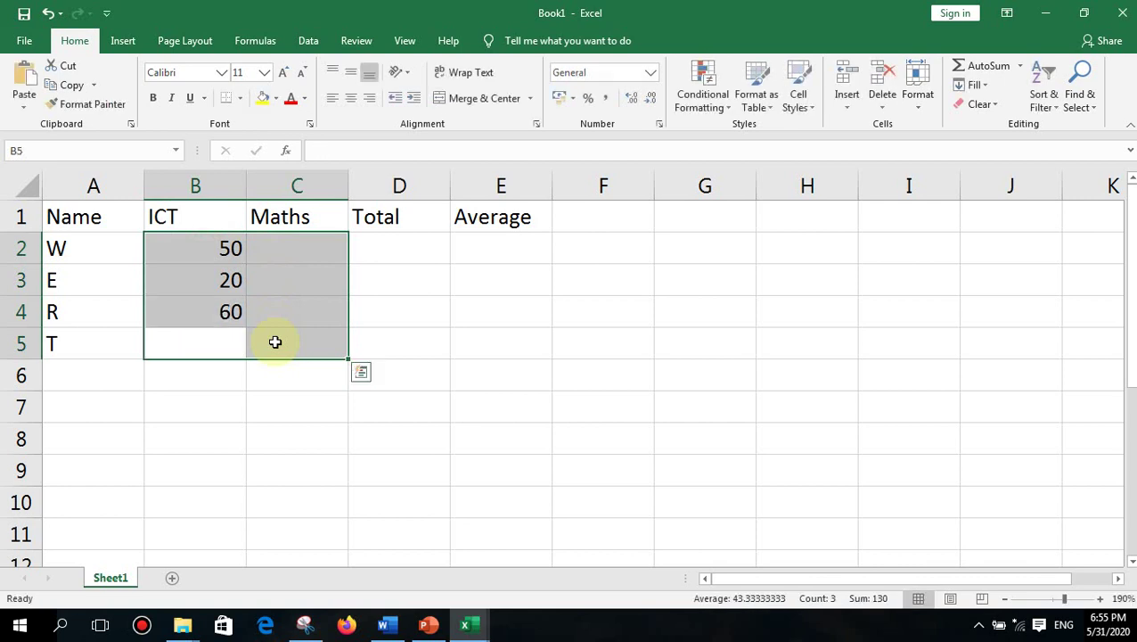
{"action": "type", "text": "30"}
{"action": "key", "text": "Return"}
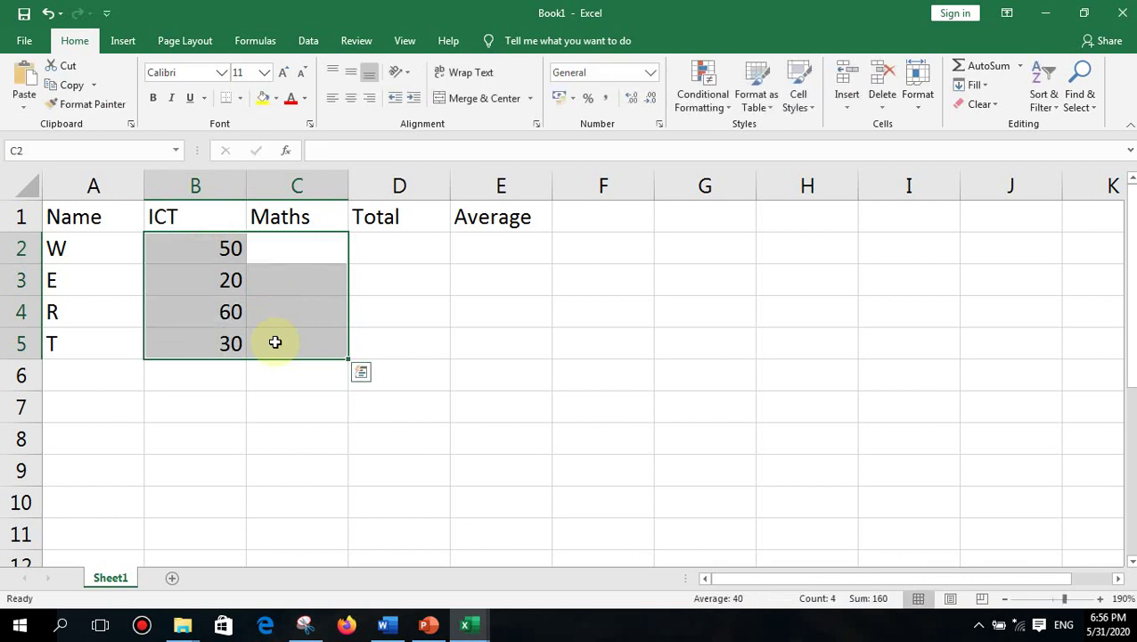
Enter Maths marks 78, 50, 60 and 90 in C2:C5
{"action": "type", "text": "78"}
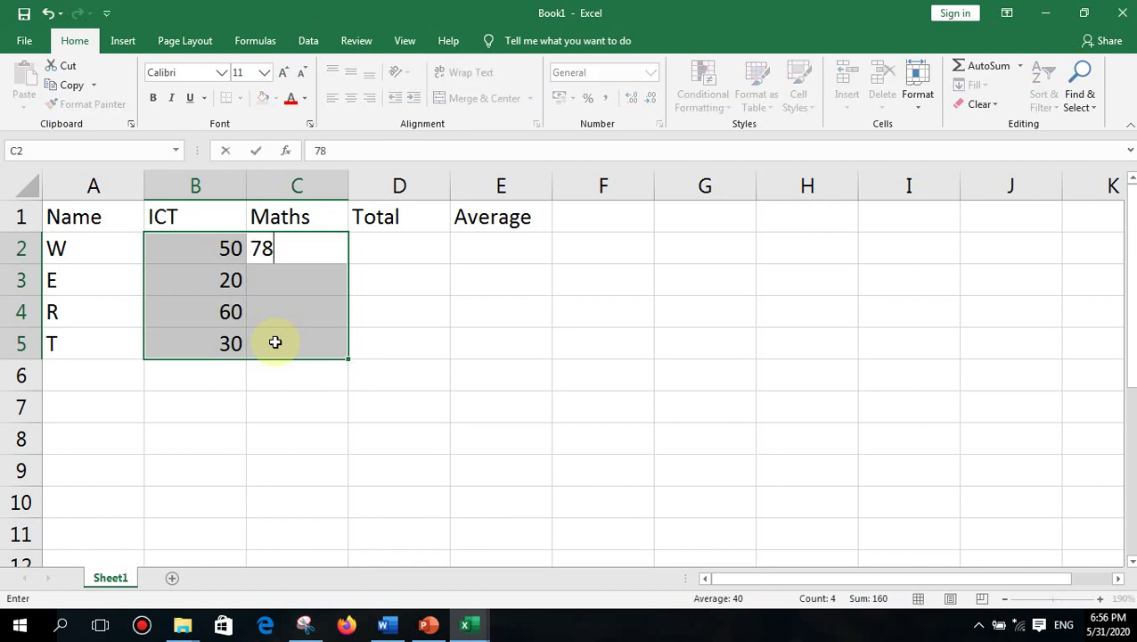
{"action": "key", "text": "Return"}
{"action": "type", "text": "50"}
{"action": "key", "text": "Return"}
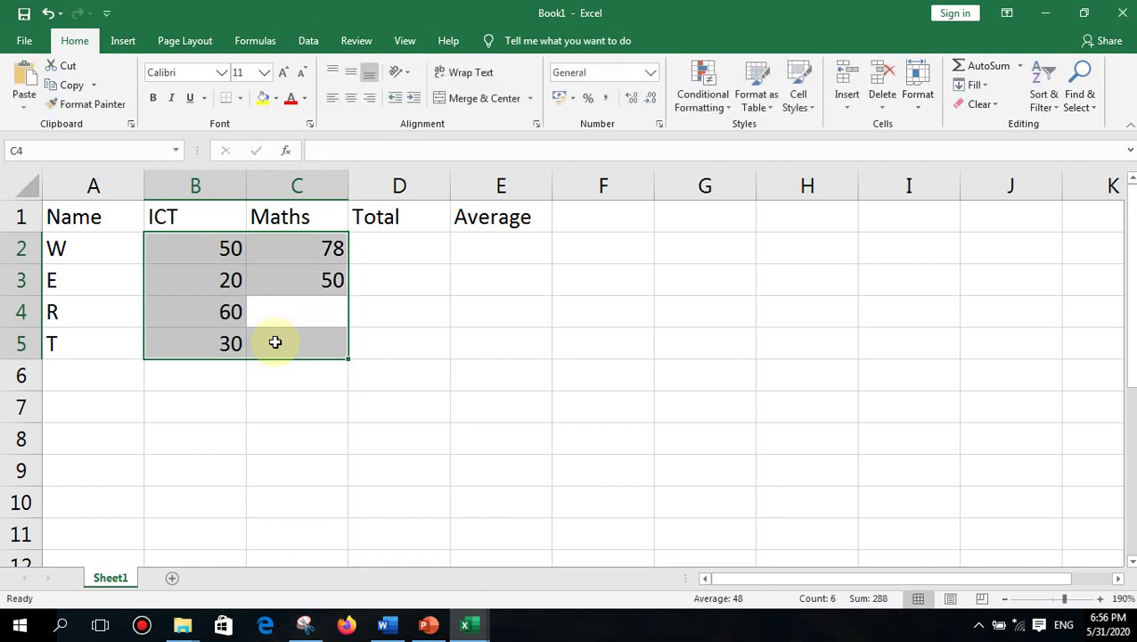
{"action": "type", "text": "60"}
{"action": "key", "text": "Return"}
{"action": "type", "text": "0"}
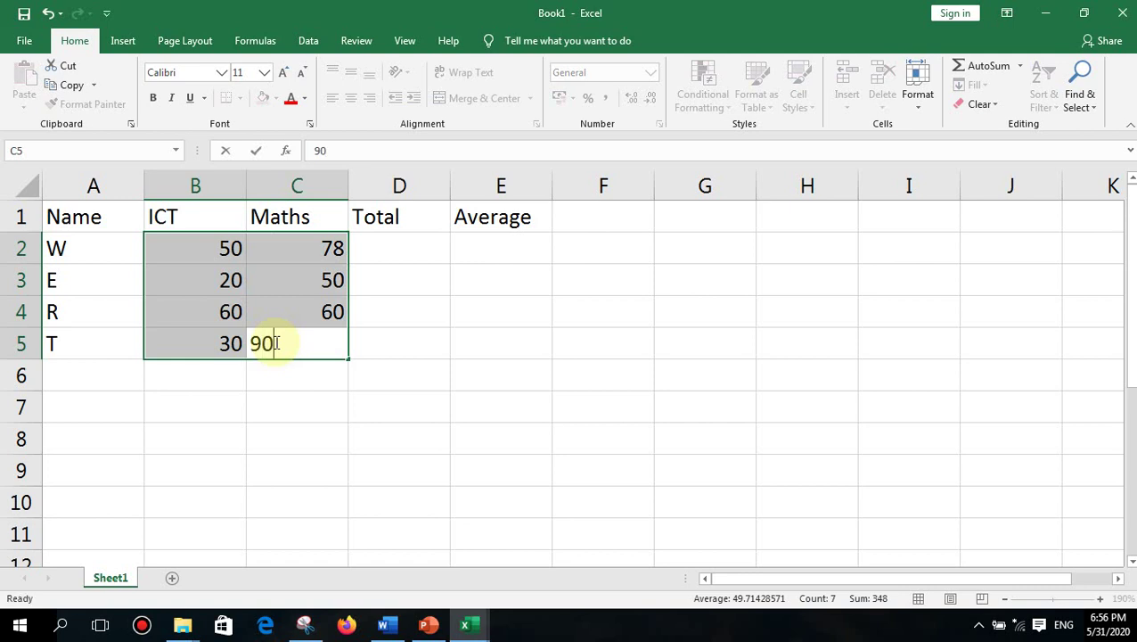
{"action": "key", "text": "Return"}
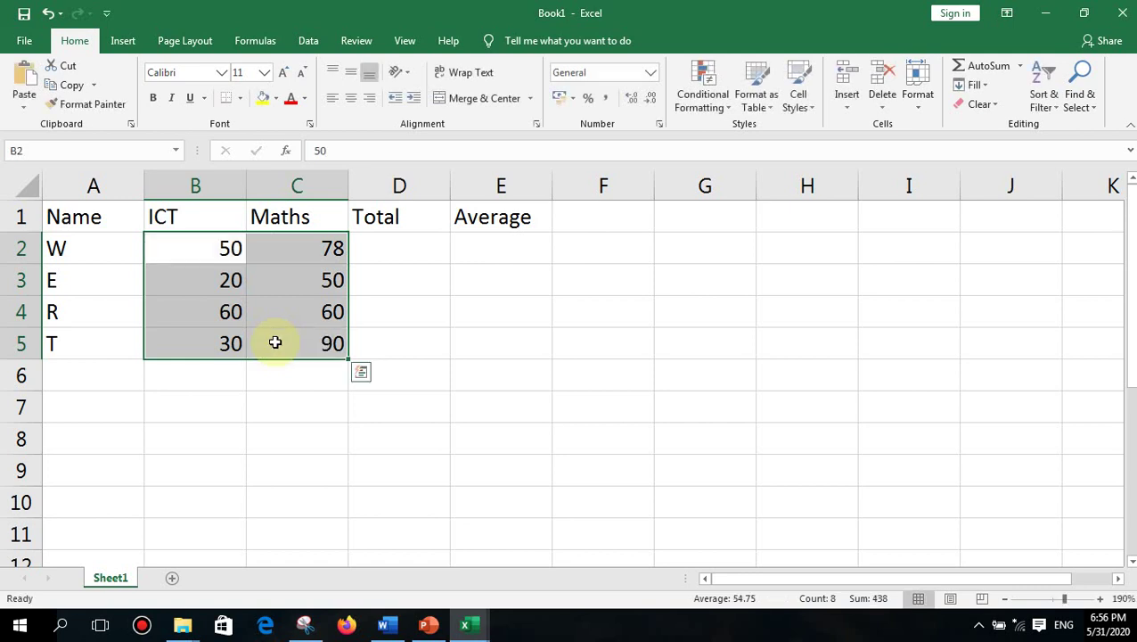
Correct E's Maths mark in C3 to 60
{"action": "key", "text": "Return"}
{"action": "key", "text": "Return"}
{"action": "key", "text": "Return"}
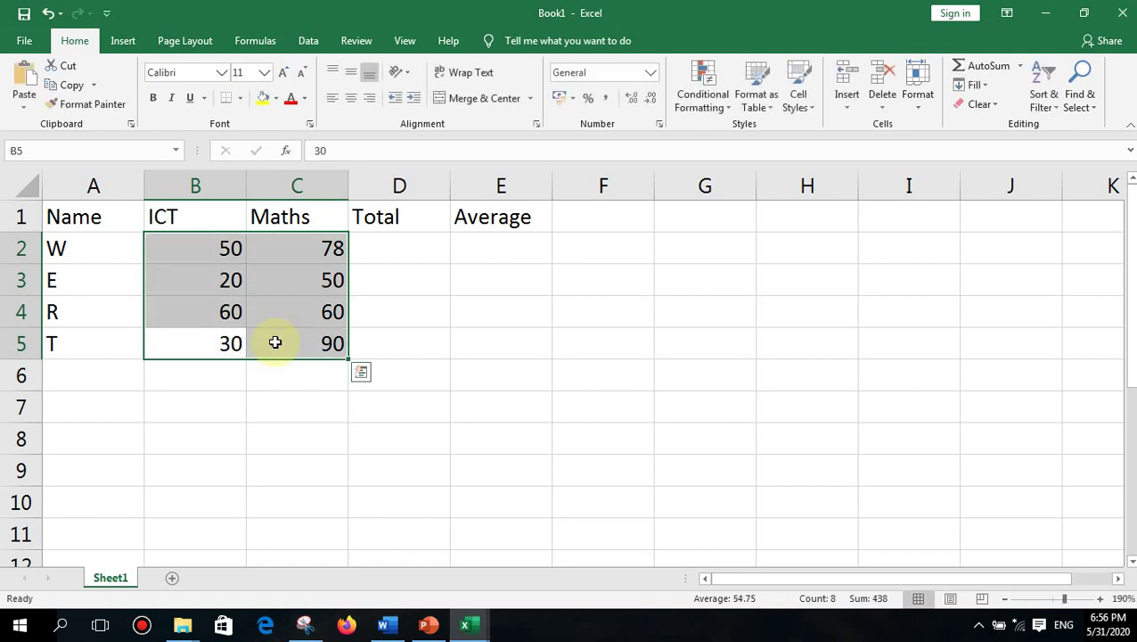
{"action": "key", "text": "Return"}
{"action": "key", "text": "Return"}
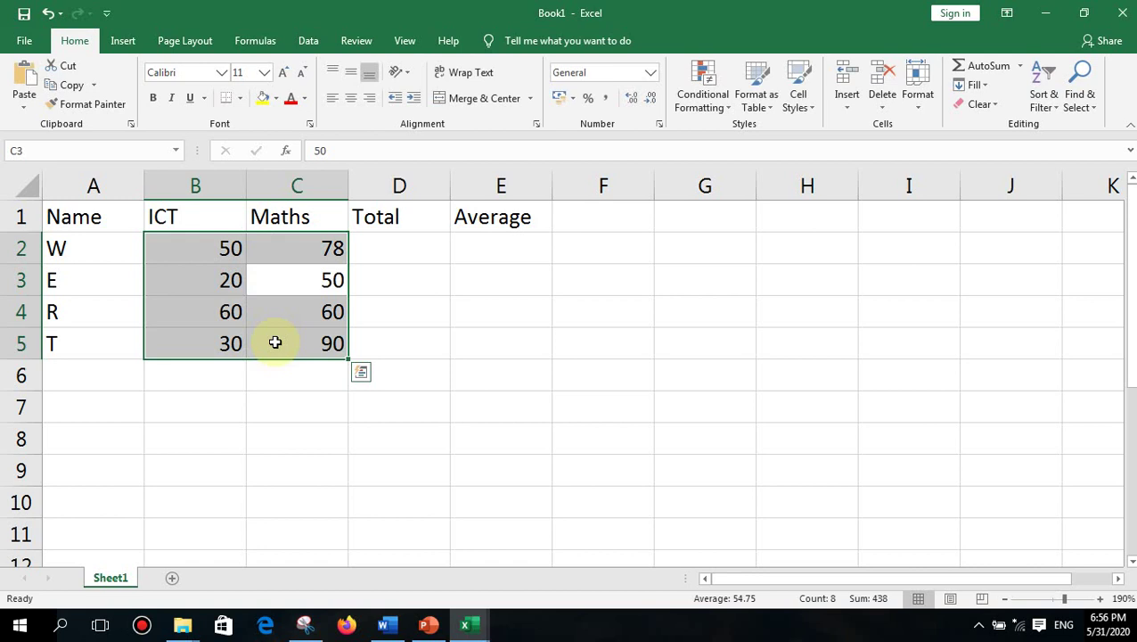
{"action": "type", "text": "60"}
{"action": "key", "text": "Return"}
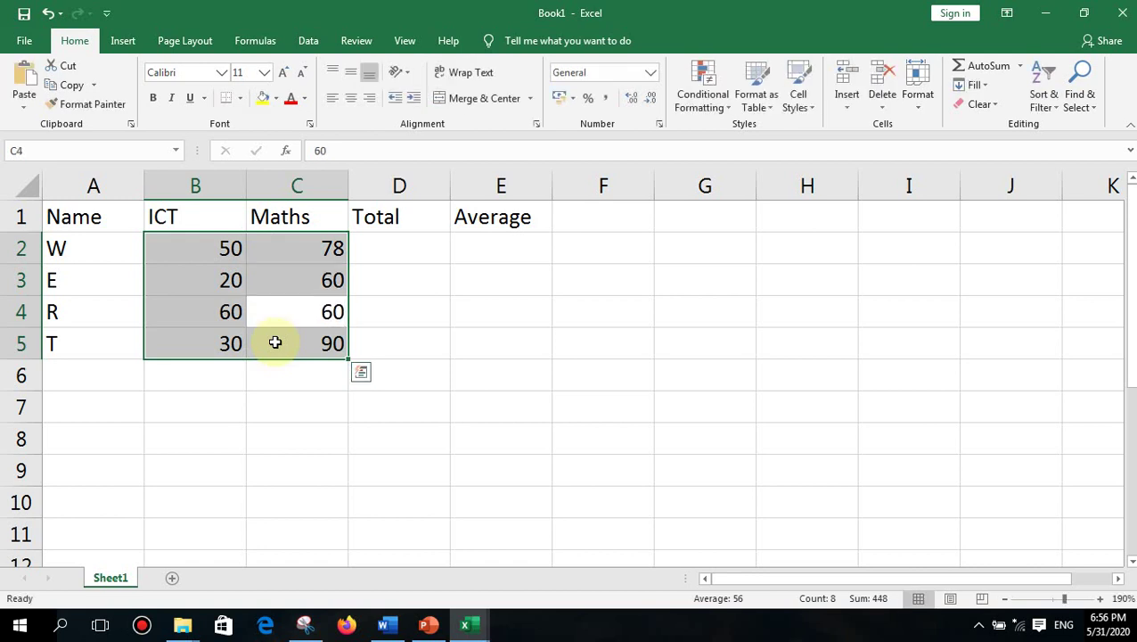
Enter Total formulas =B2+C2 in D2 and =B3+C3 in D3
{"action": "left_click", "coordinate": [393, 257]}
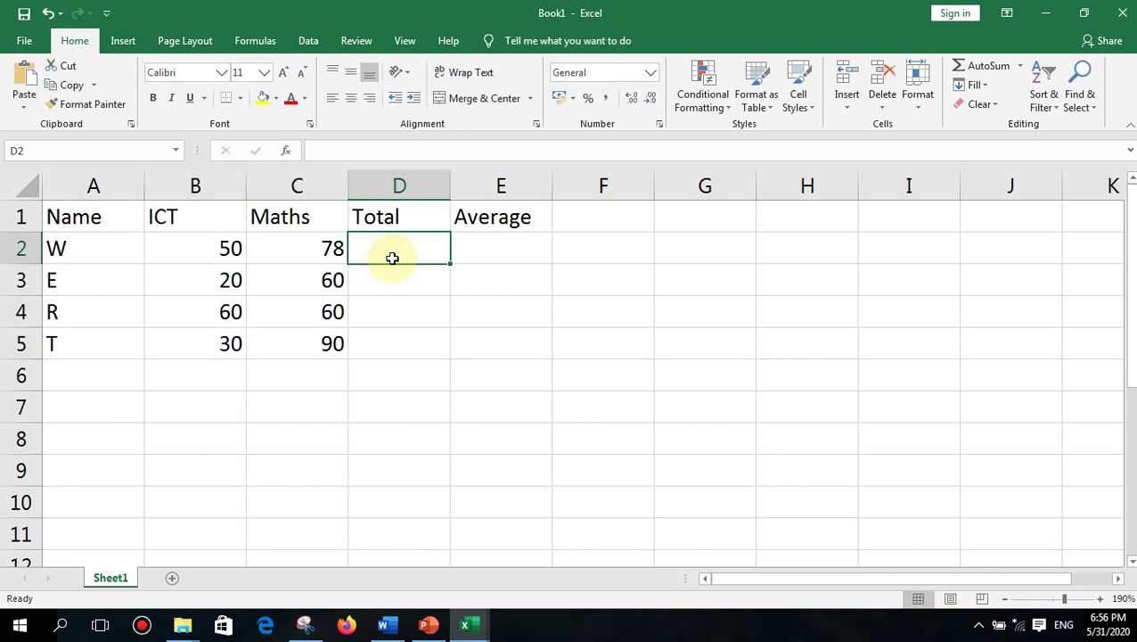
{"action": "type", "text": "="}
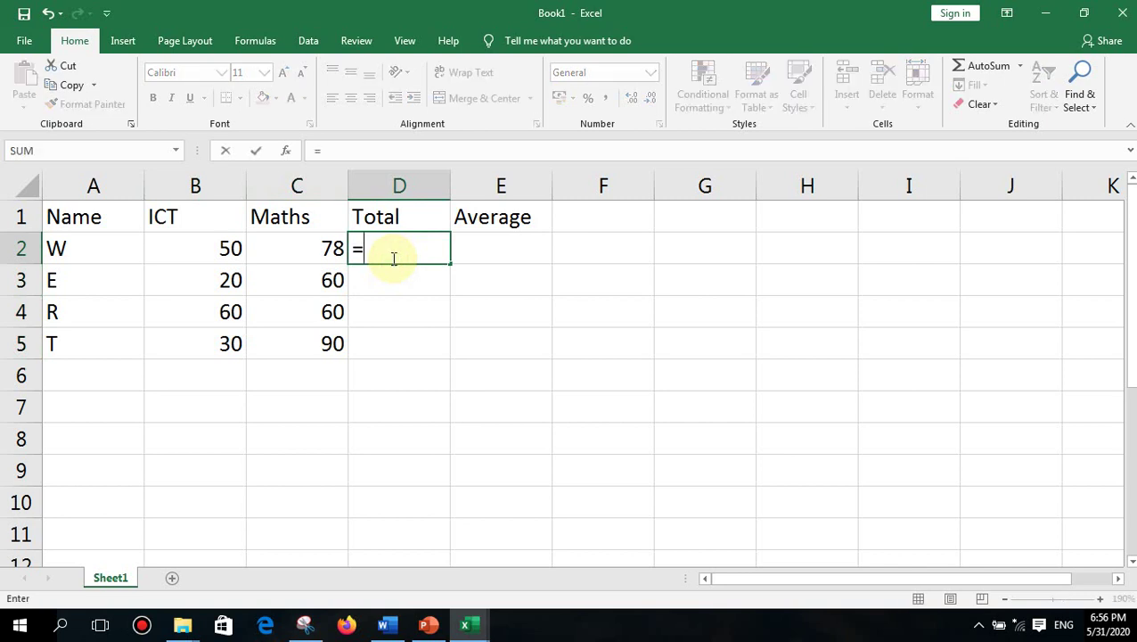
{"action": "left_click", "coordinate": [198, 254]}
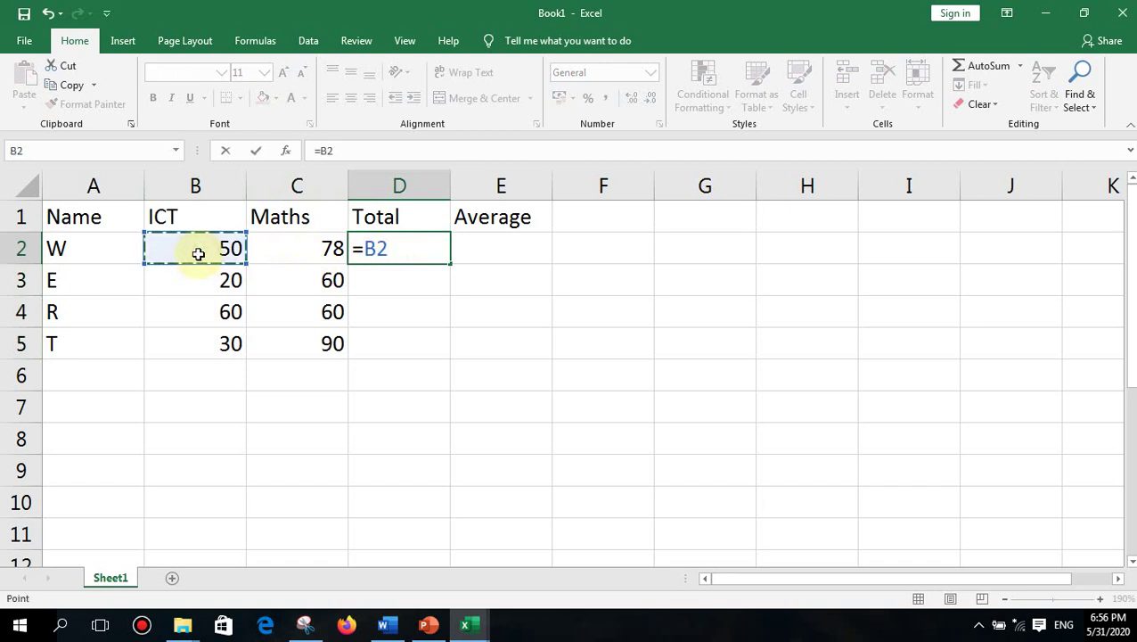
{"action": "type", "text": "+"}
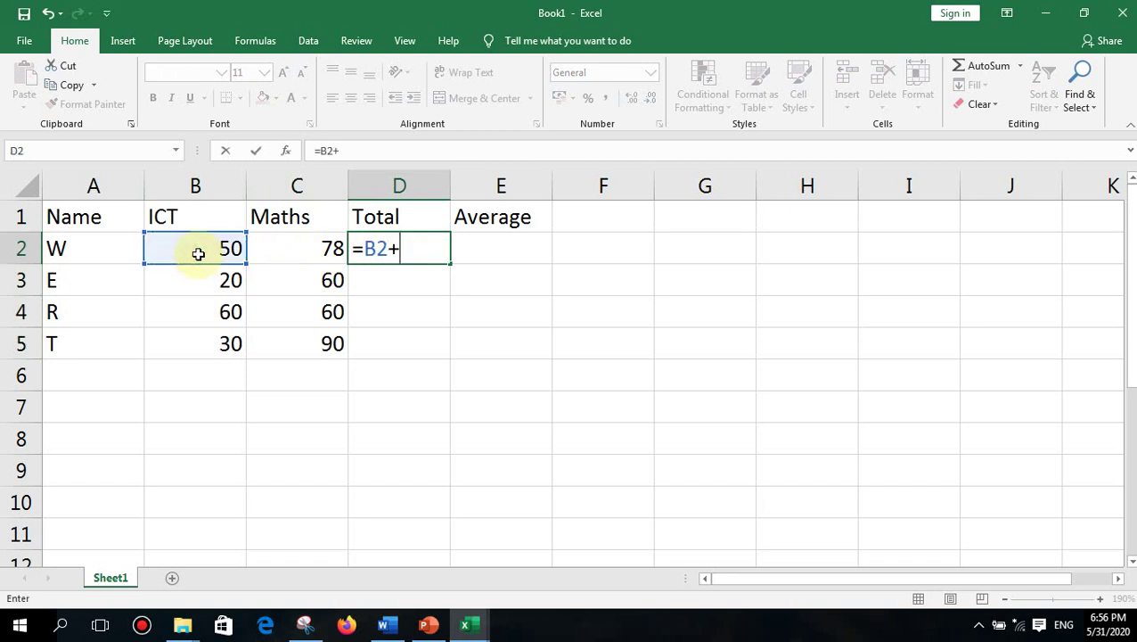
{"action": "left_click", "coordinate": [301, 256]}
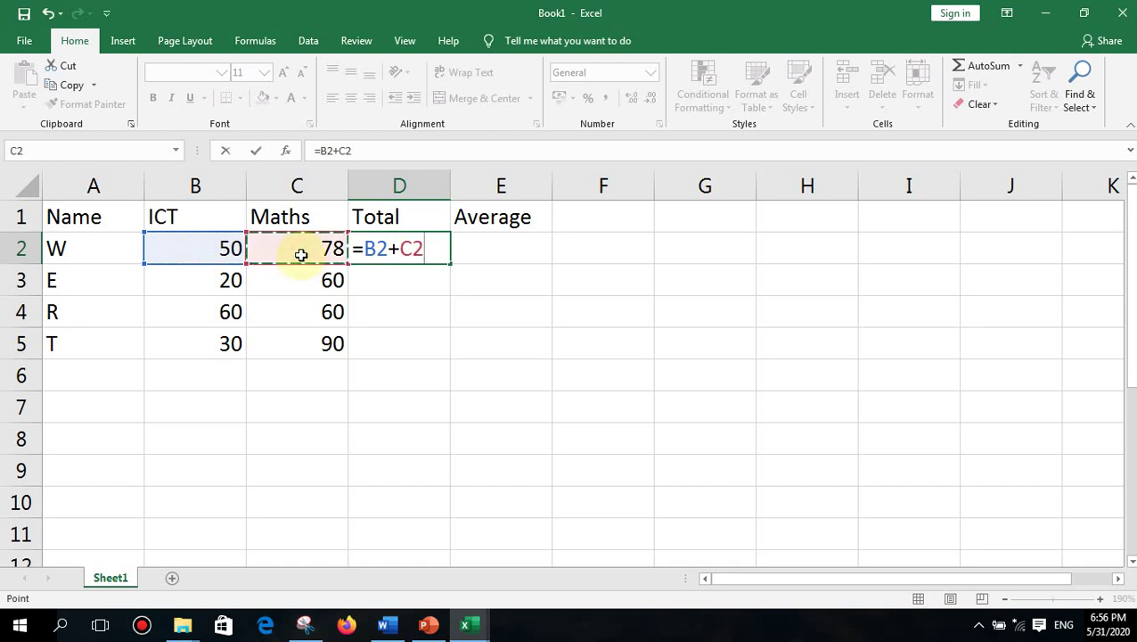
{"action": "key", "text": "Return"}
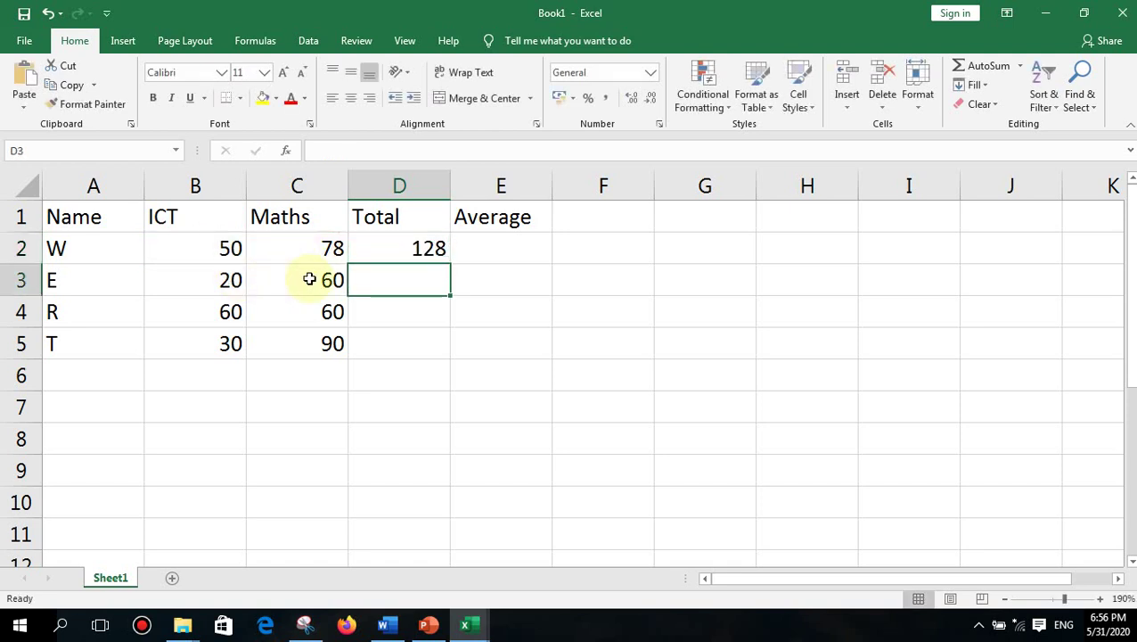
{"action": "type", "text": "="}
{"action": "left_click", "coordinate": [230, 280]}
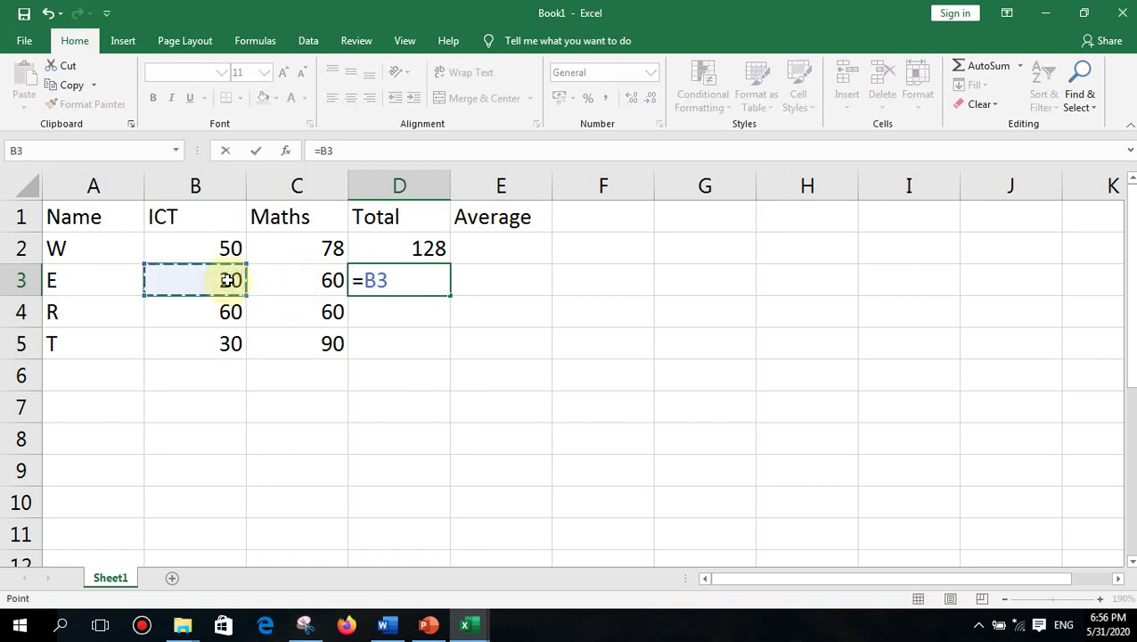
{"action": "type", "text": "+"}
{"action": "left_click", "coordinate": [296, 283]}
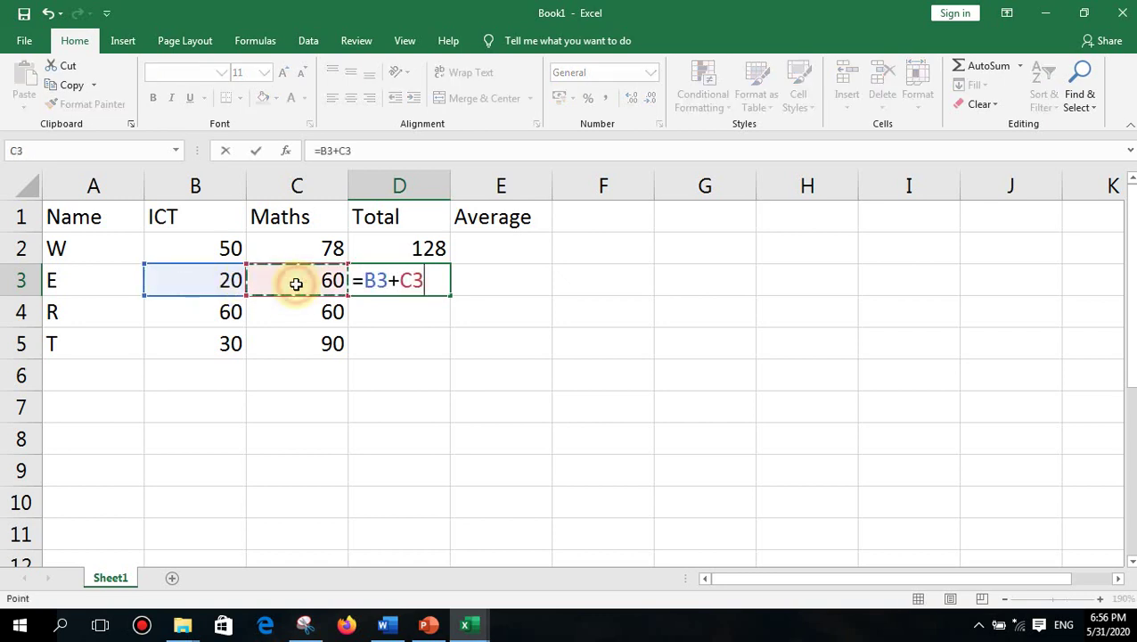
{"action": "key", "text": "Return"}
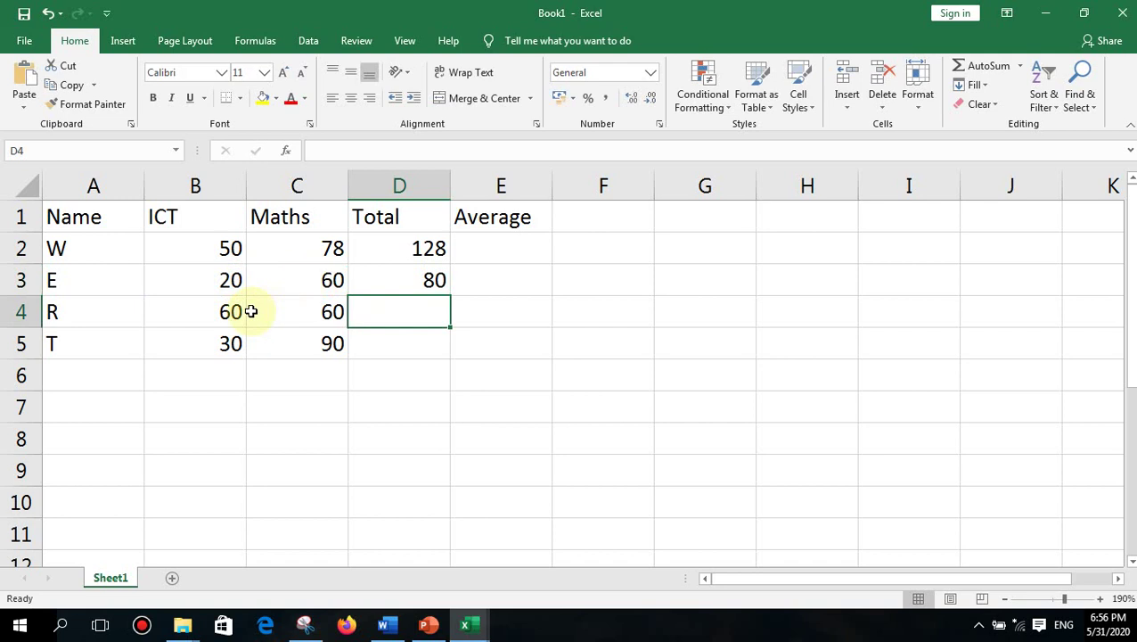
Enter Total formulas =B4+C4 in D4 and =B5+C5 in D5
{"action": "type", "text": "="}
{"action": "left_click", "coordinate": [214, 311]}
{"action": "type", "text": "+"}
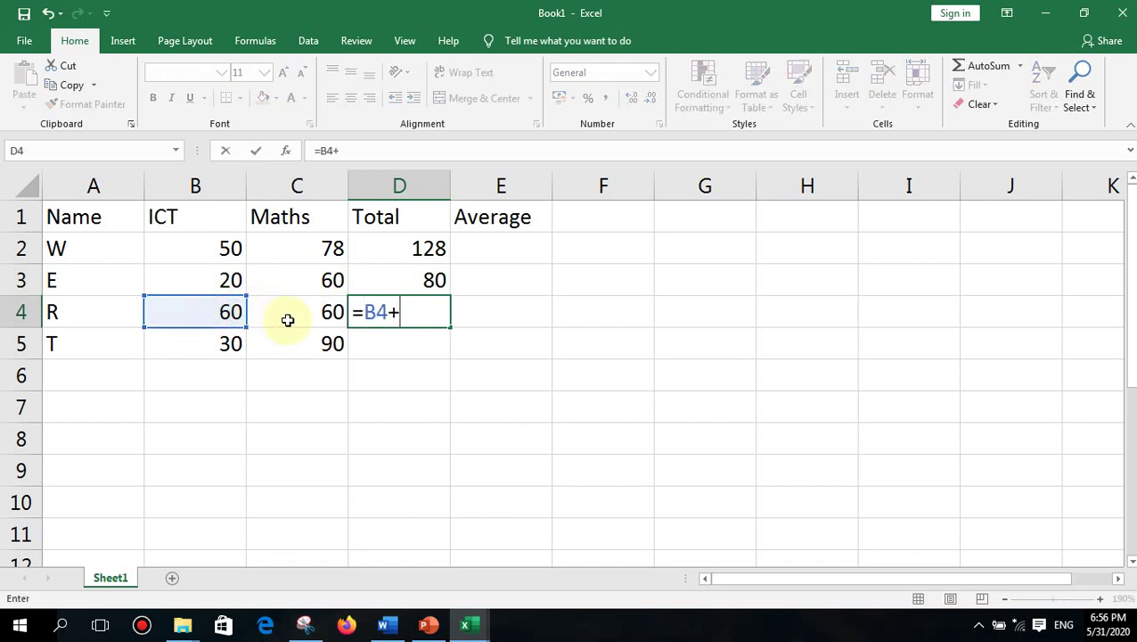
{"action": "left_click", "coordinate": [287, 319]}
{"action": "key", "text": "Return"}
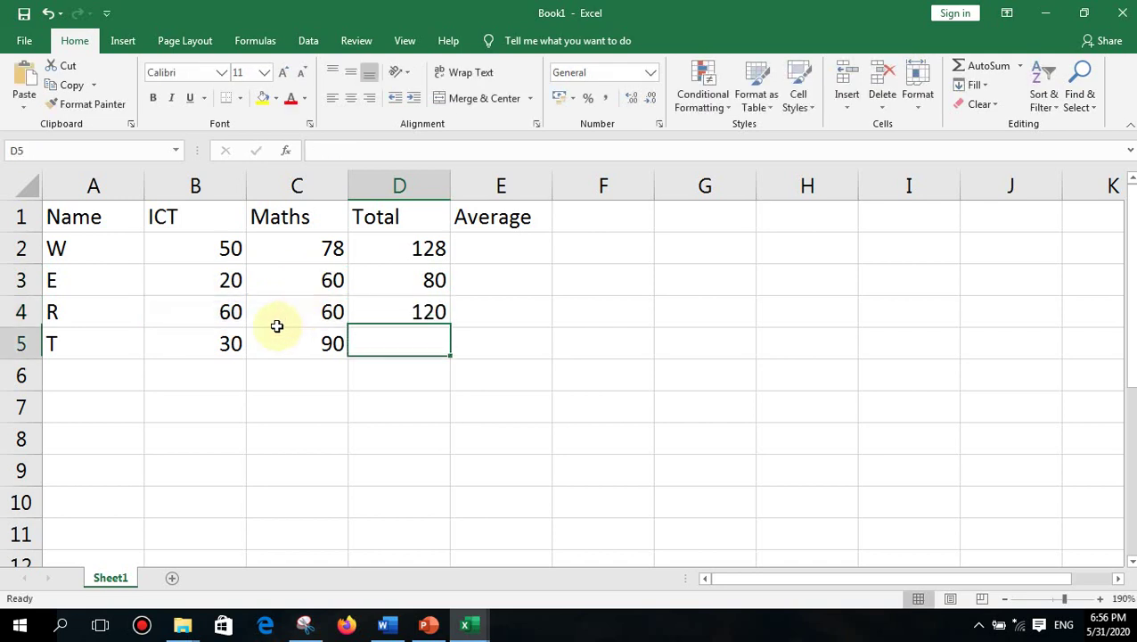
{"action": "type", "text": "="}
{"action": "left_click", "coordinate": [230, 337]}
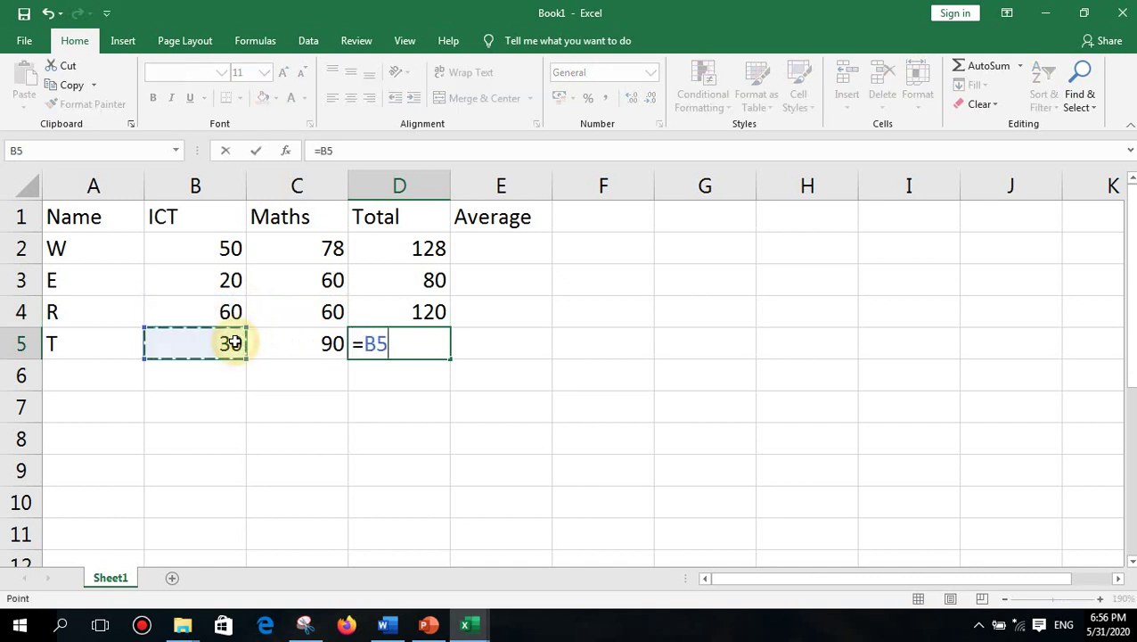
{"action": "type", "text": "+"}
{"action": "left_click", "coordinate": [287, 351]}
{"action": "key", "text": "Return"}
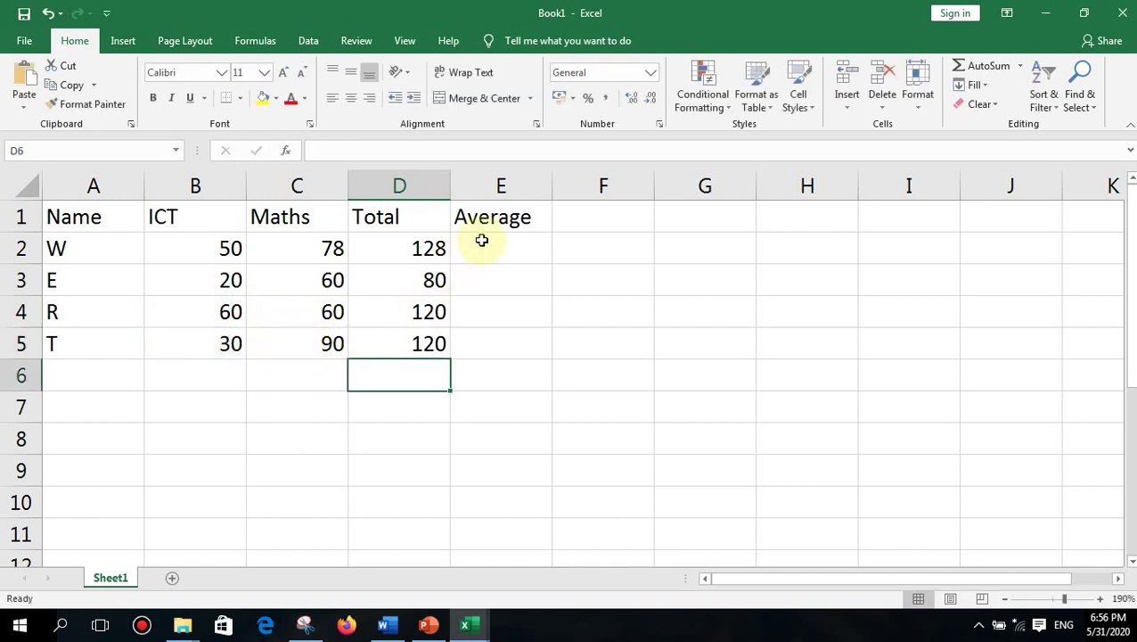
{"action": "left_click", "coordinate": [481, 241]}
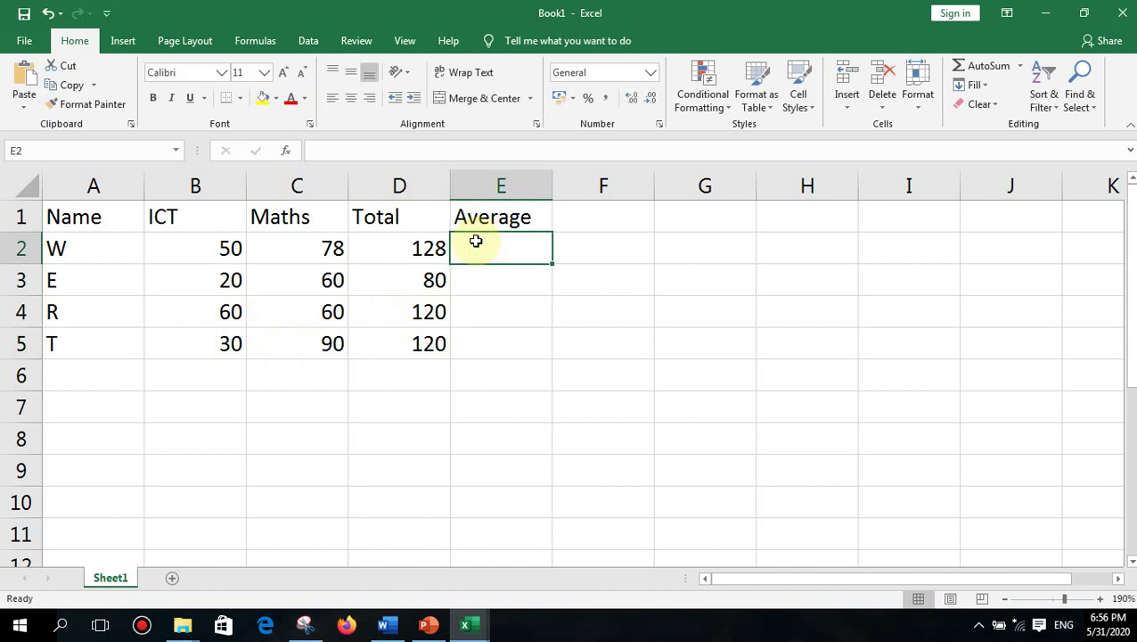
Enter =D2/2 in E2 so W's average shows 64
{"action": "type", "text": "="}
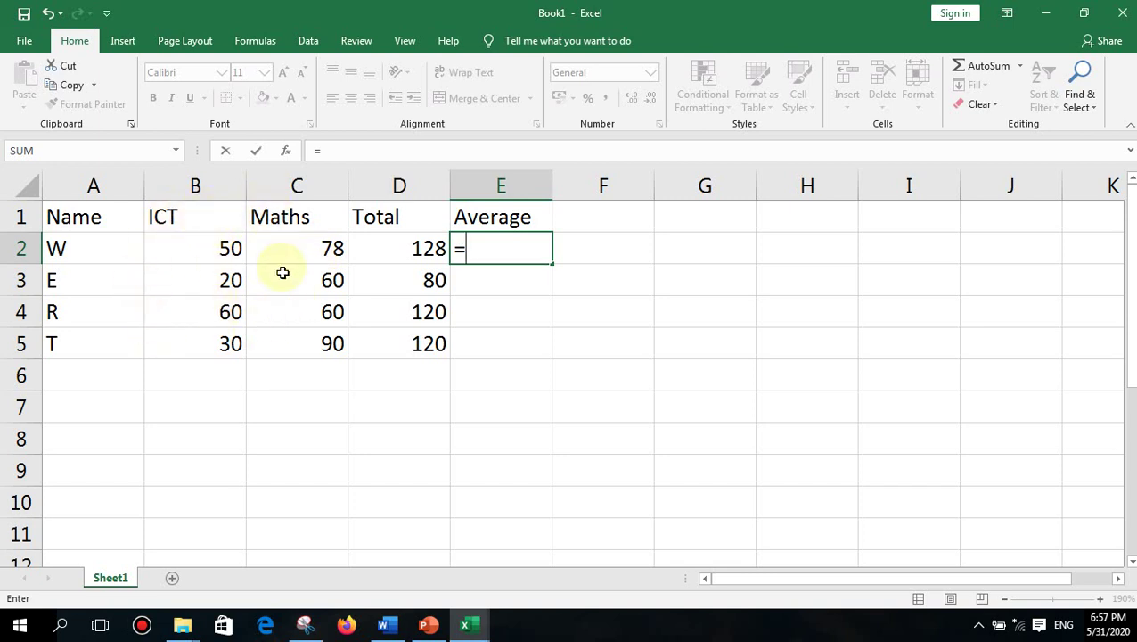
{"action": "left_click", "coordinate": [403, 245]}
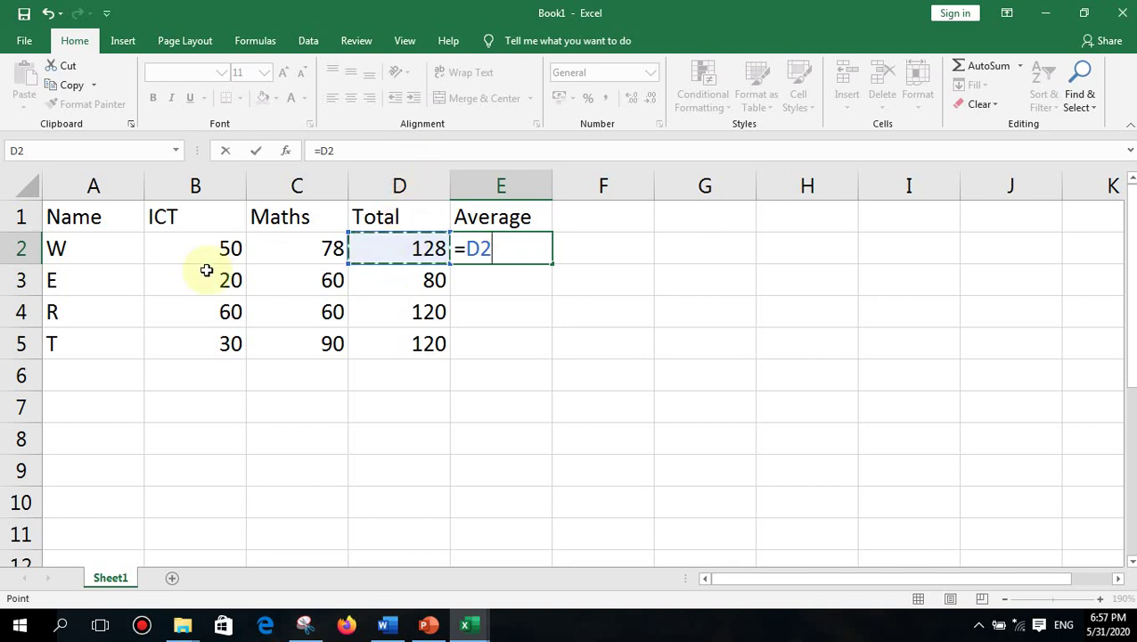
{"action": "type", "text": "/2"}
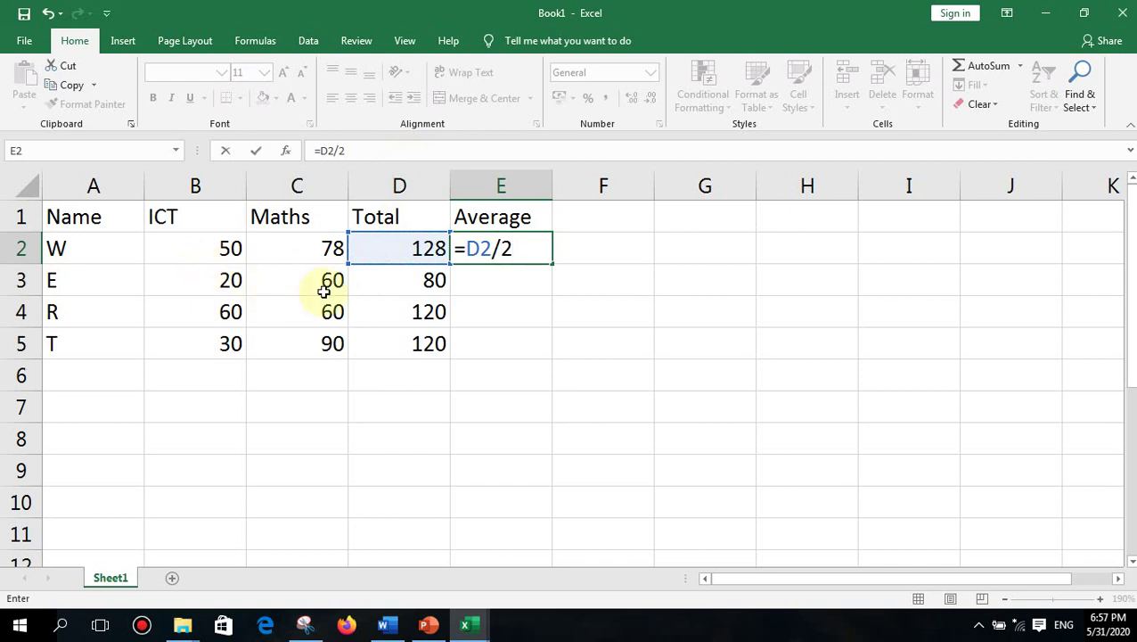
{"action": "key", "text": "Return"}
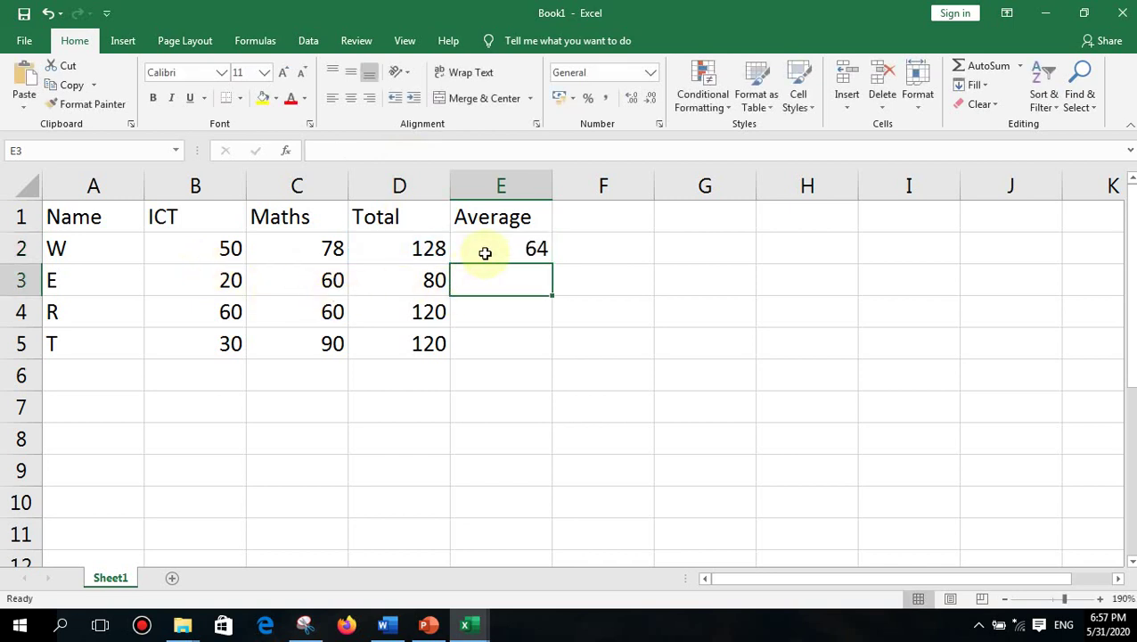
{"action": "left_click", "coordinate": [575, 249]}
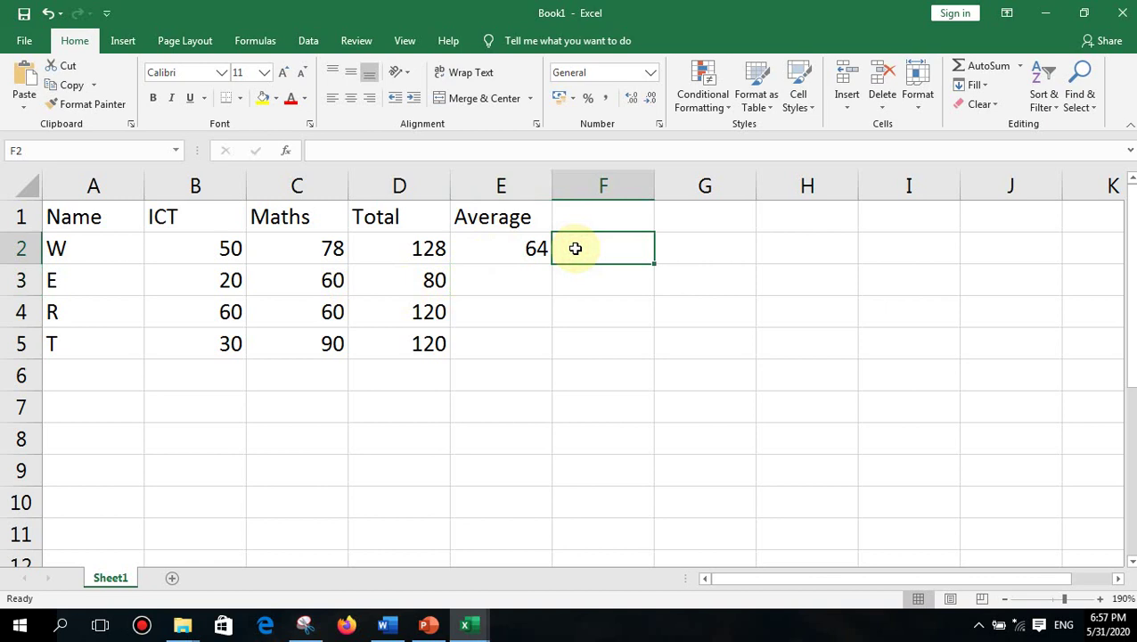
Enter =(B2+C2)/2 in F2 to compute W's average from the marks
{"action": "type", "text": "="}
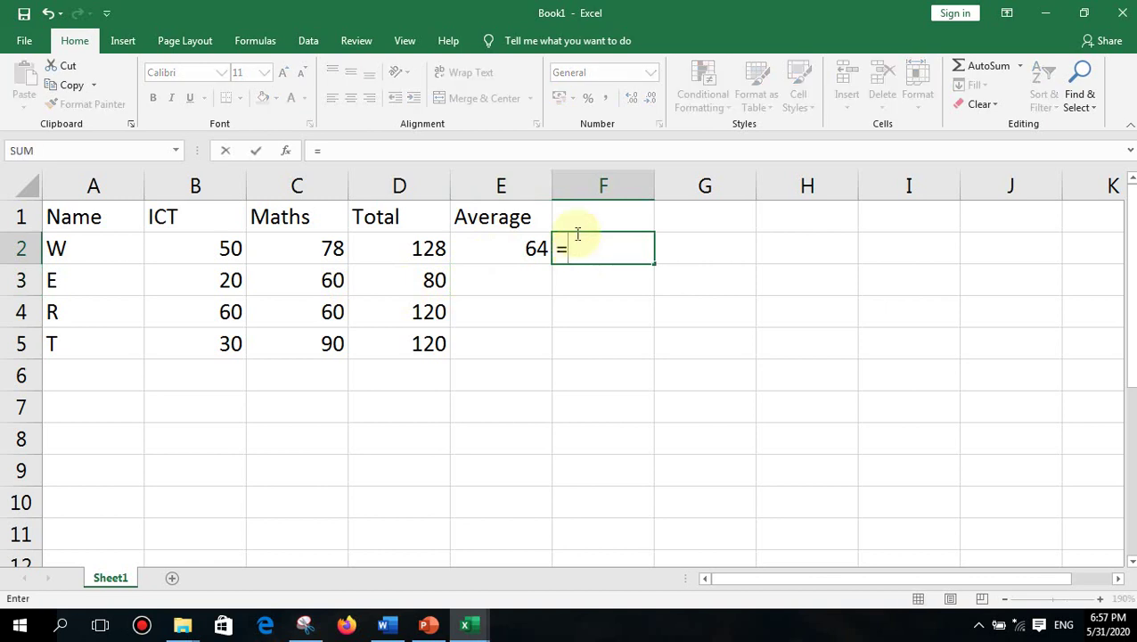
{"action": "type", "text": "("}
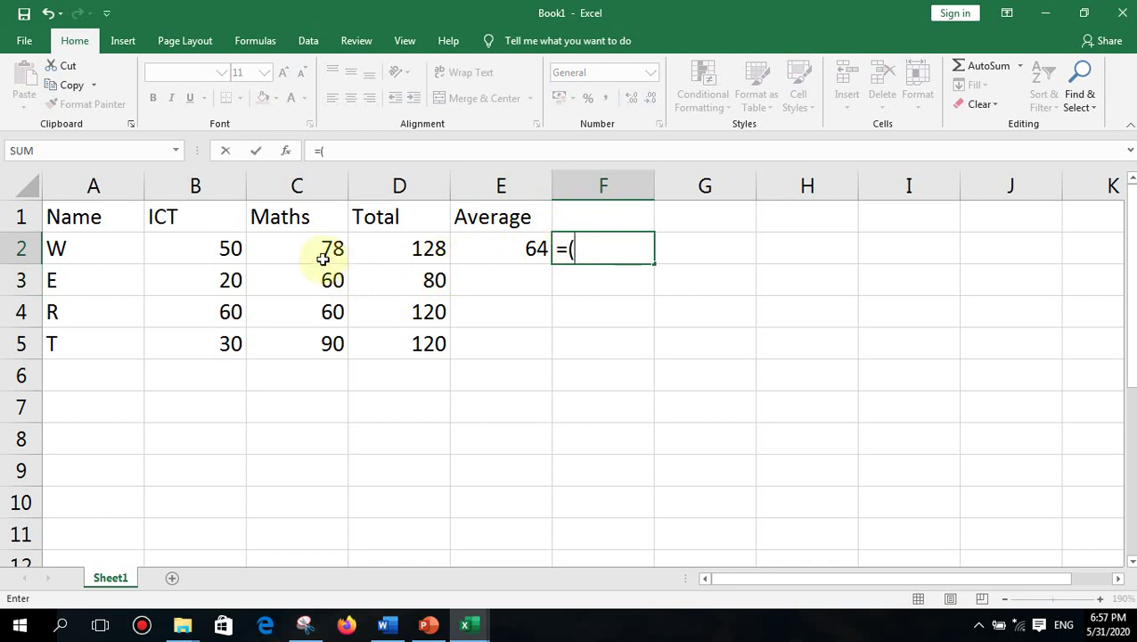
{"action": "left_click", "coordinate": [224, 249]}
{"action": "type", "text": "+"}
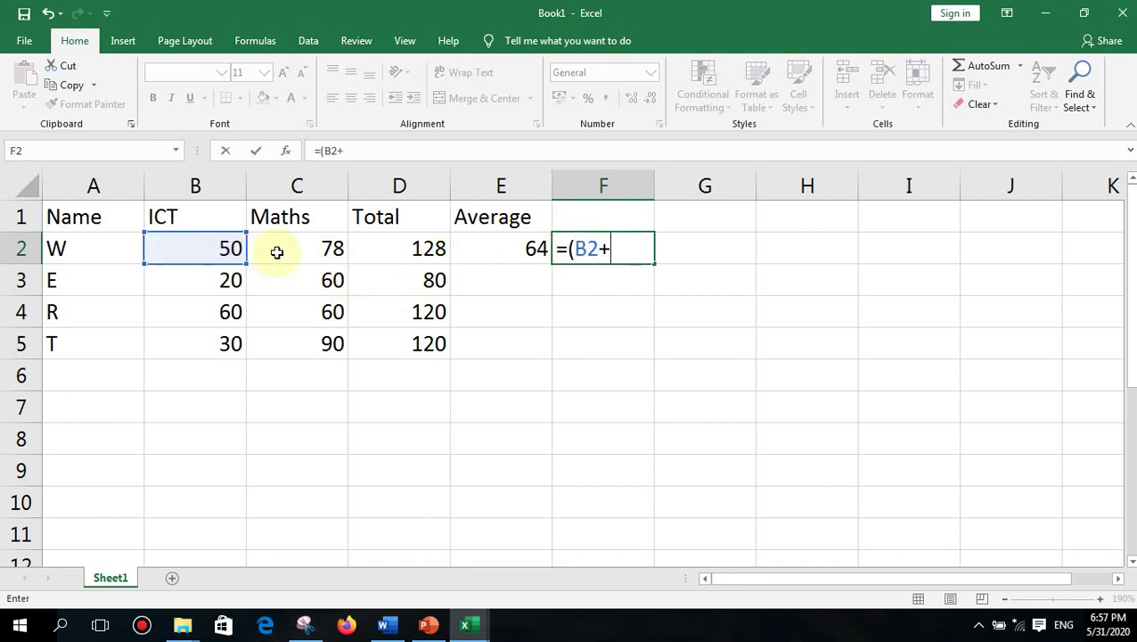
{"action": "left_click", "coordinate": [290, 250]}
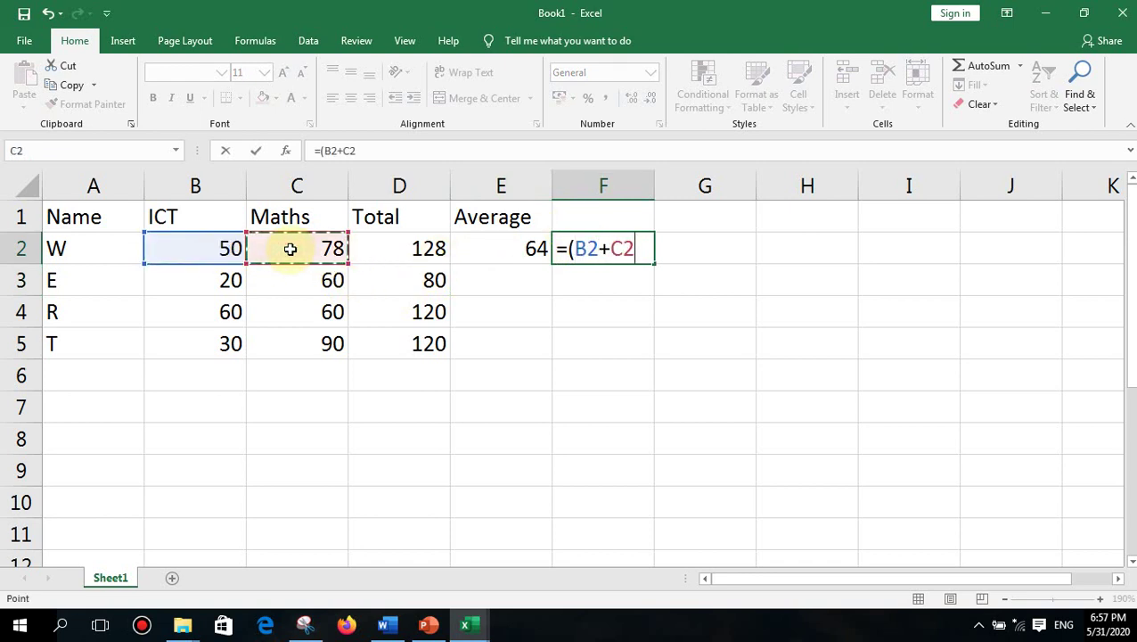
{"action": "type", "text": ")"}
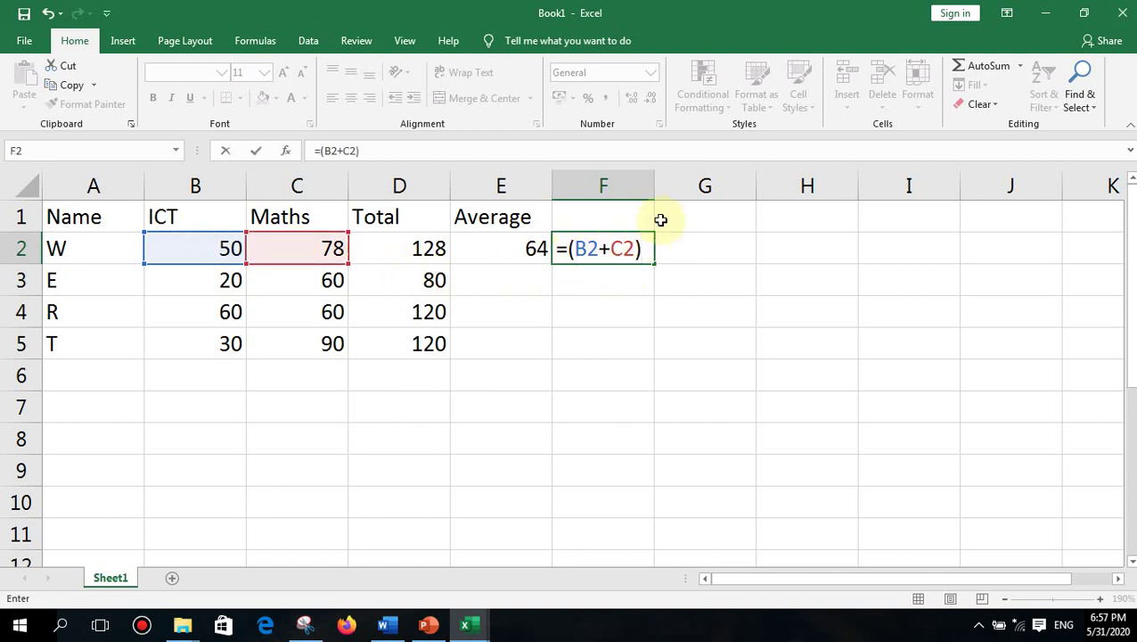
{"action": "type", "text": "/2"}
{"action": "key", "text": "Return"}
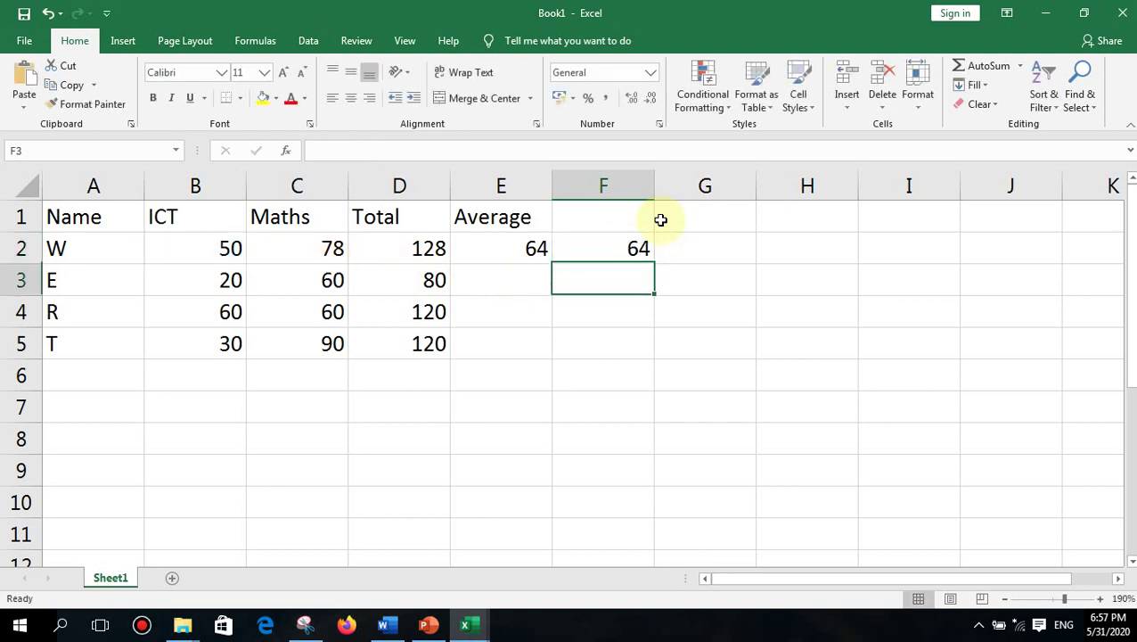
{"action": "double_click", "coordinate": [508, 253]}
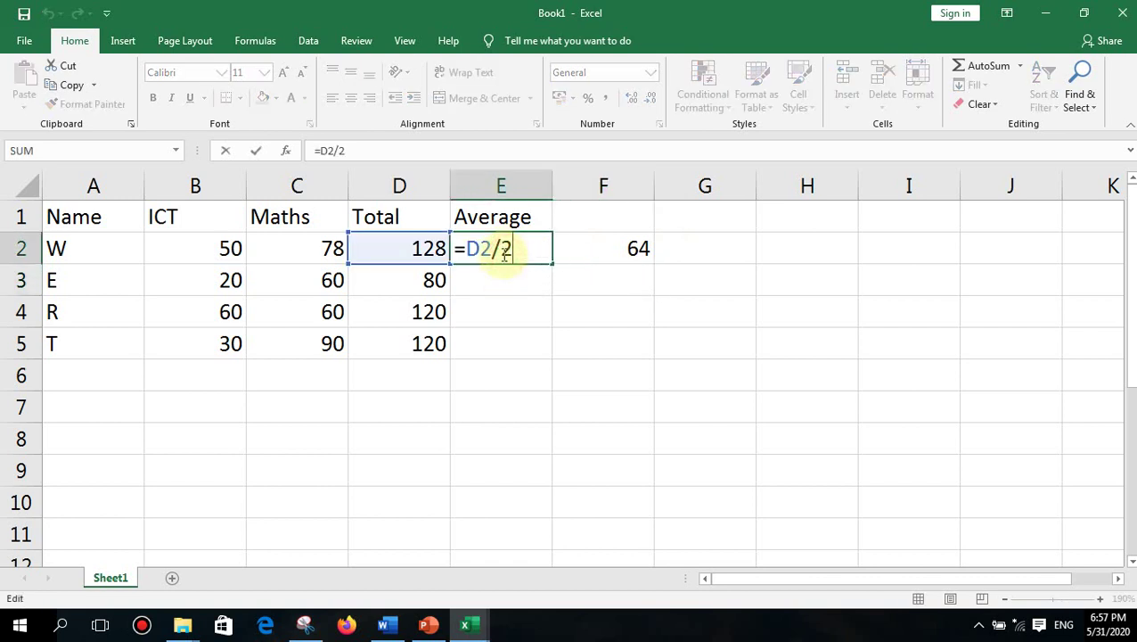
Fill the E2 and F2 average formulas down to row 5, then switch to PowerPoint
{"action": "key", "text": "Return"}
{"action": "left_click", "coordinate": [525, 250]}
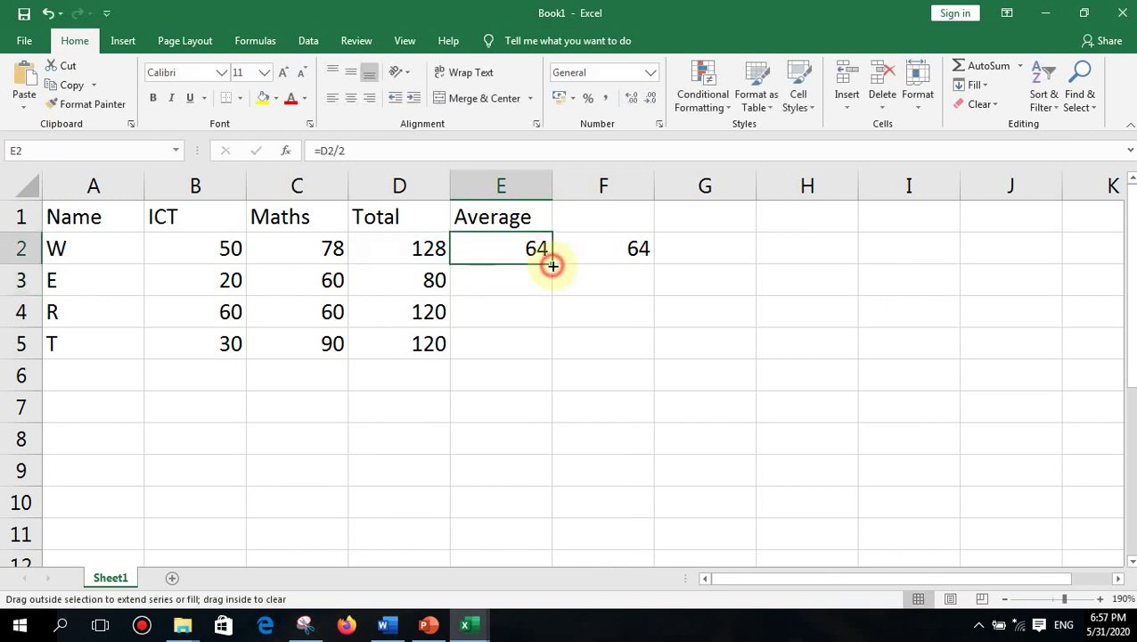
{"action": "left_click_drag", "start_coordinate": [552, 265], "coordinate": [551, 355]}
{"action": "left_click", "coordinate": [622, 248]}
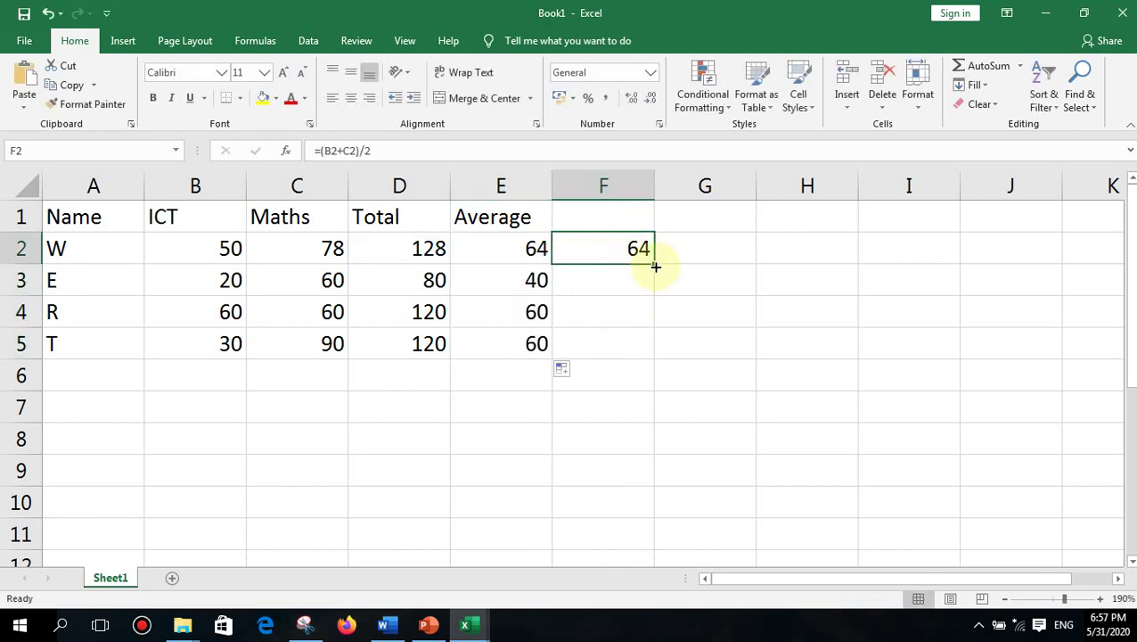
{"action": "left_click_drag", "start_coordinate": [655, 266], "coordinate": [630, 348]}
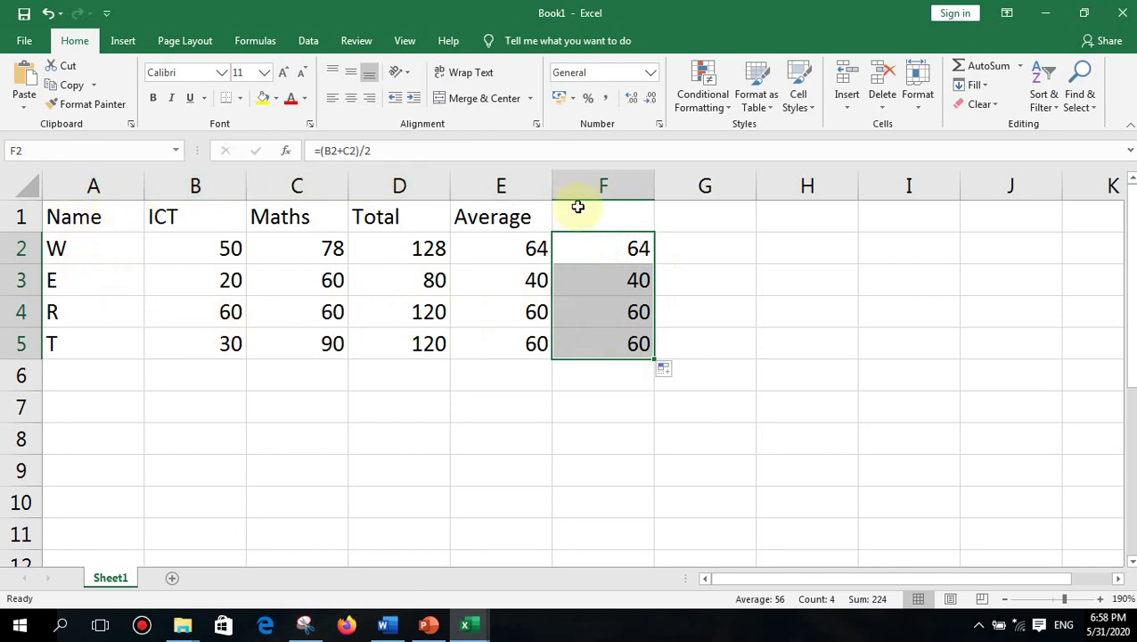
{"action": "left_click", "coordinate": [429, 624]}
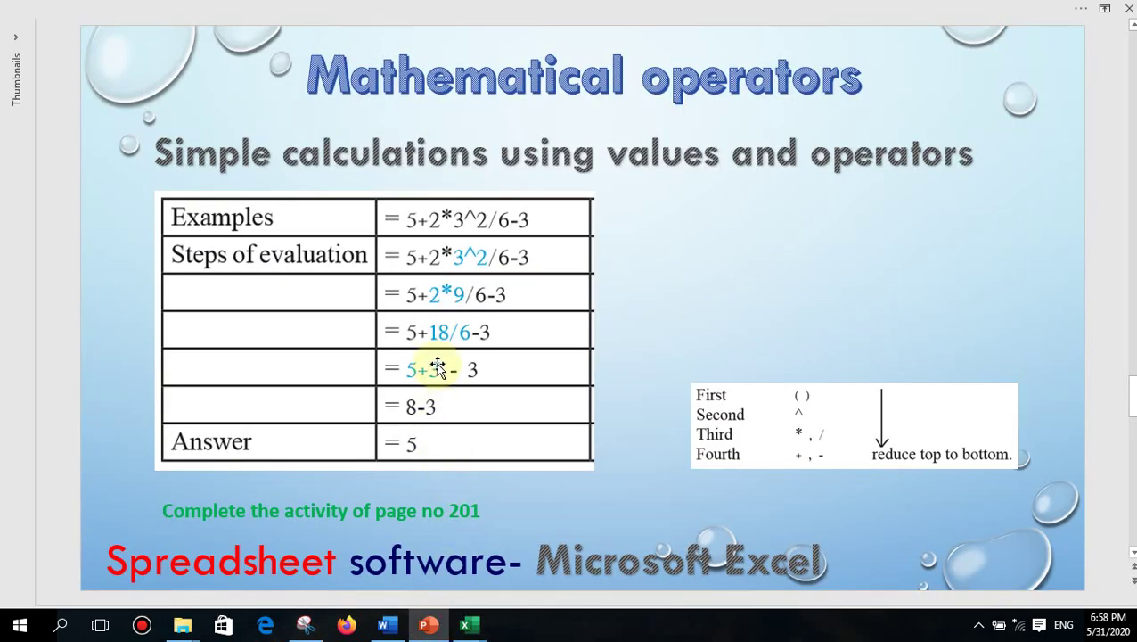
Advance to the =A1+A2 calculation slide and return toward the Excel workbooks
{"action": "scroll", "coordinate": [490, 477], "scroll_direction": "down", "scroll_amount": 1}
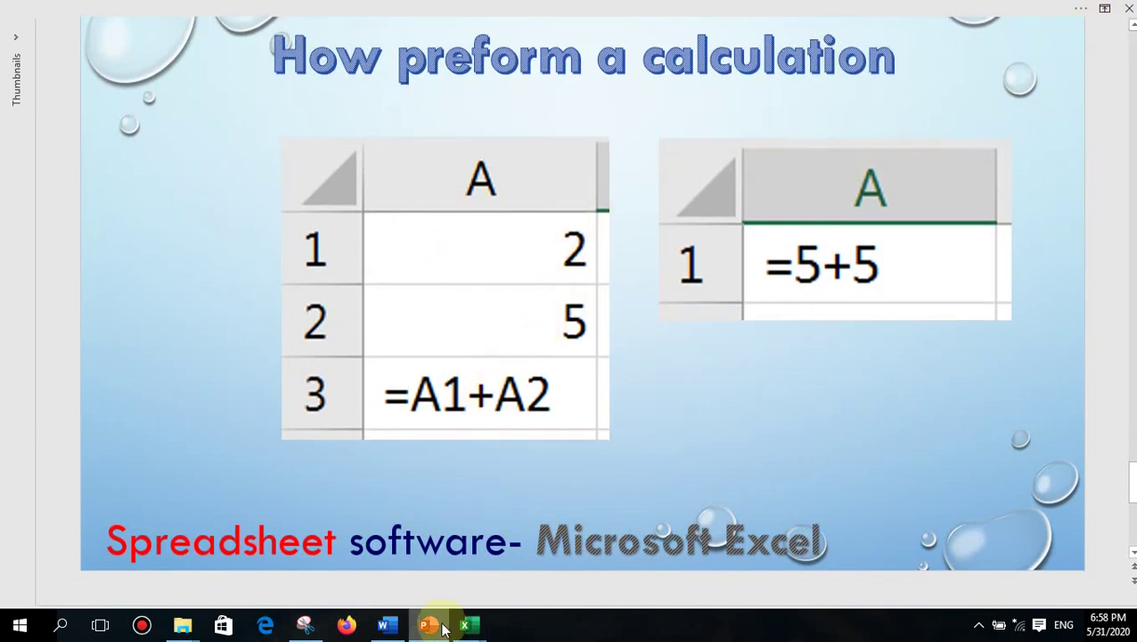
{"action": "left_click", "coordinate": [469, 624]}
Make the Total formulas in D2:D5 display as text with a leading space
{"action": "left_click", "coordinate": [392, 561]}
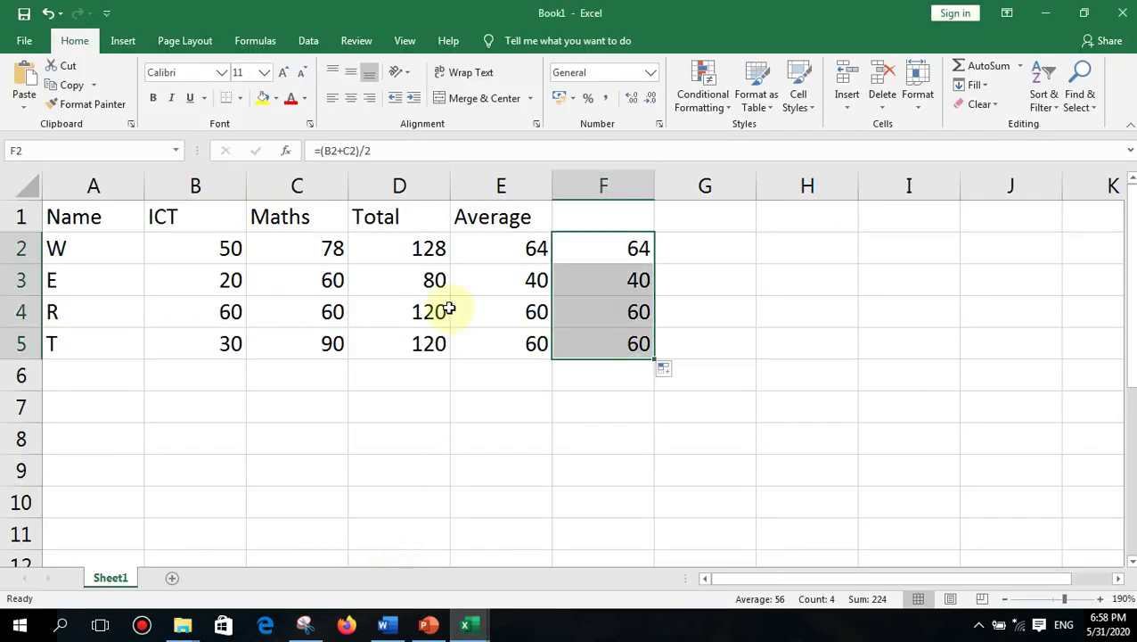
{"action": "left_click", "coordinate": [147, 280]}
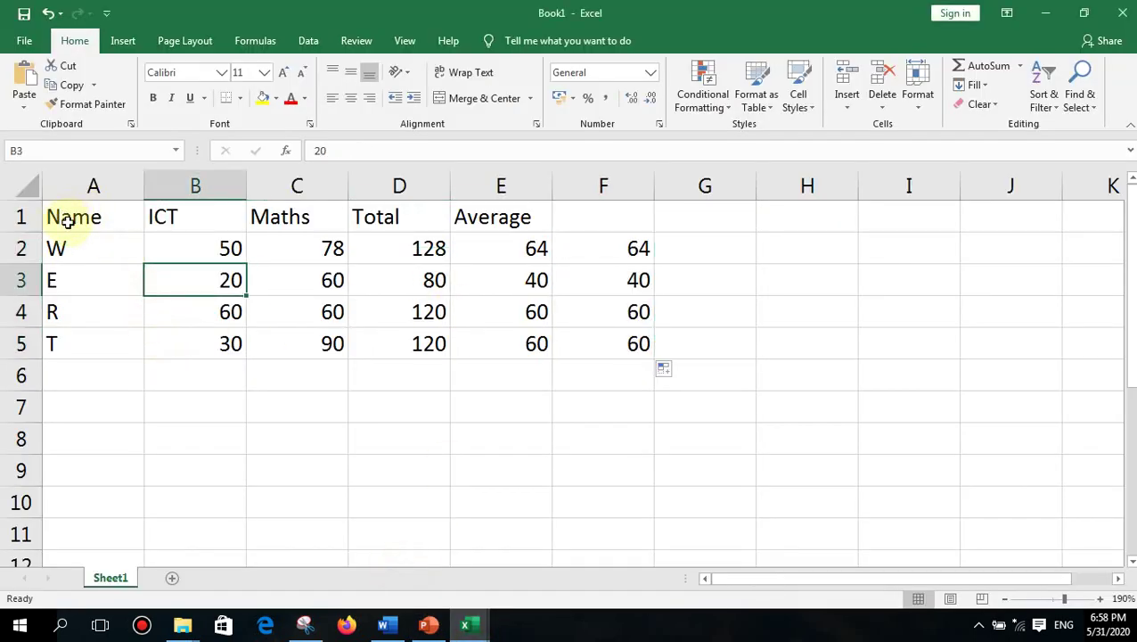
{"action": "left_click", "coordinate": [497, 246]}
{"action": "left_click", "coordinate": [406, 251]}
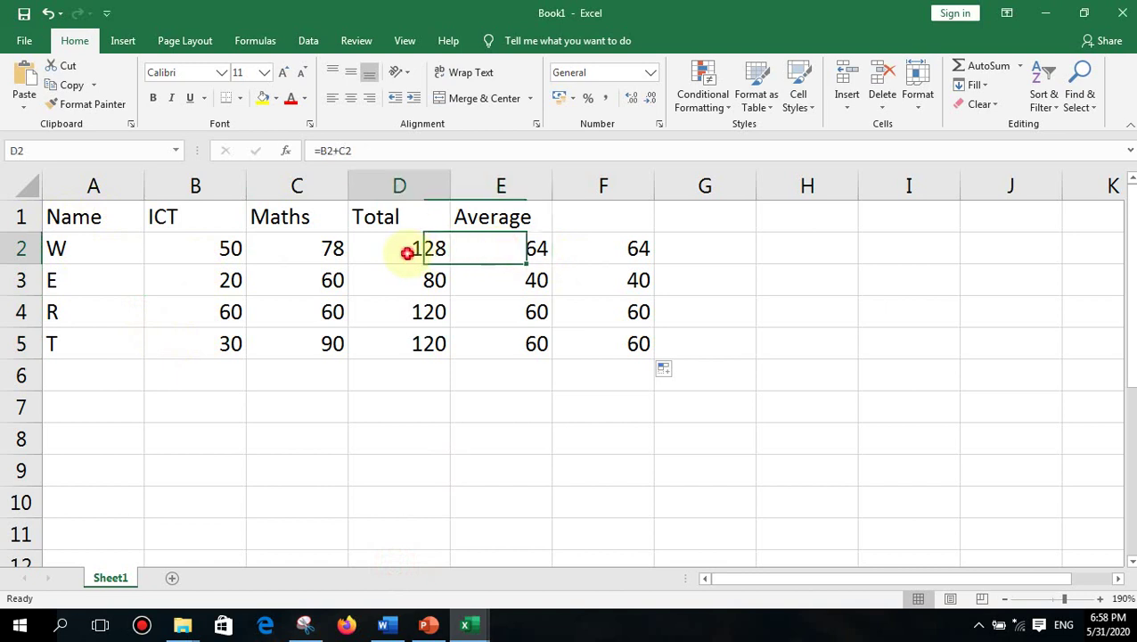
{"action": "double_click", "coordinate": [407, 251]}
{"action": "left_click", "coordinate": [356, 248]}
{"action": "key", "text": "Return"}
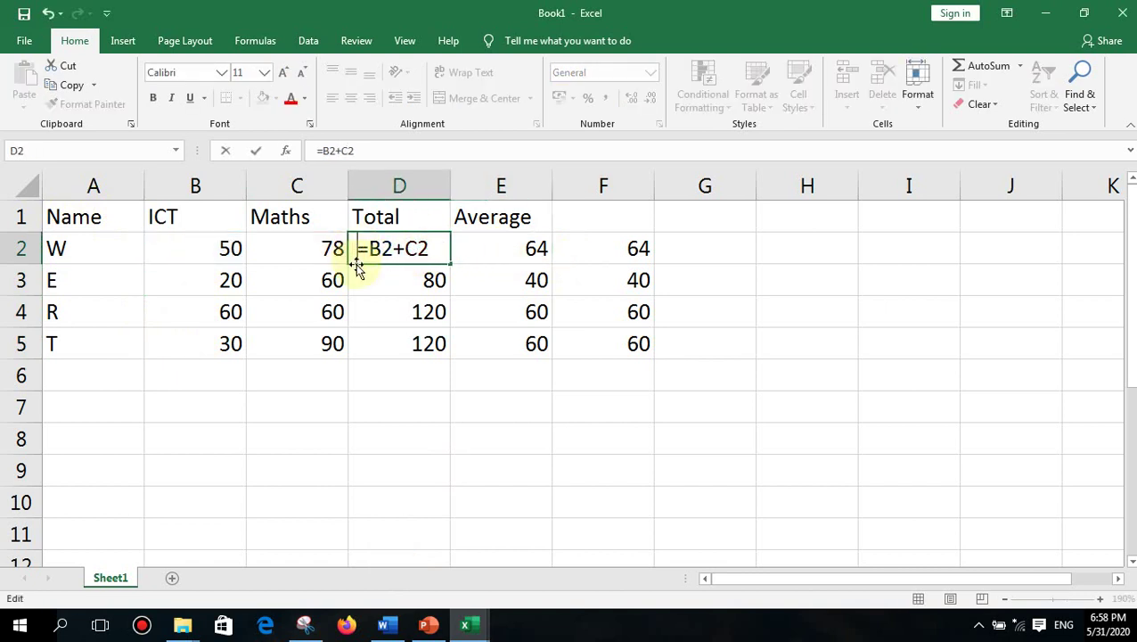
{"action": "double_click", "coordinate": [362, 275]}
{"action": "left_click", "coordinate": [356, 279]}
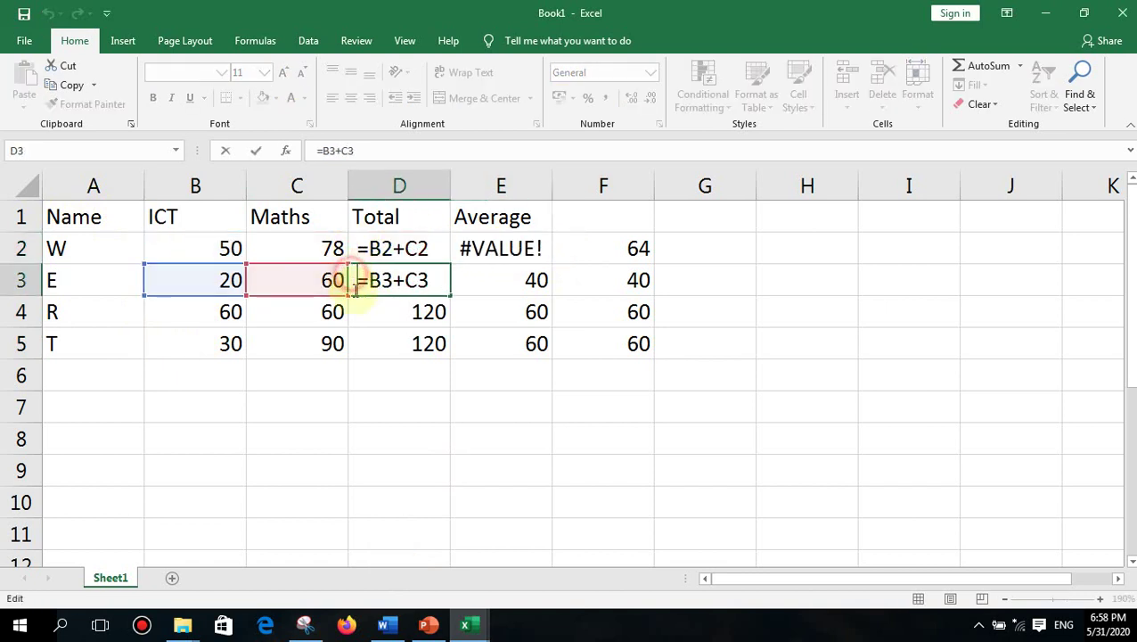
{"action": "key", "text": "Return"}
{"action": "double_click", "coordinate": [357, 312]}
{"action": "left_click", "coordinate": [354, 312]}
{"action": "key", "text": "Return"}
{"action": "double_click", "coordinate": [353, 350]}
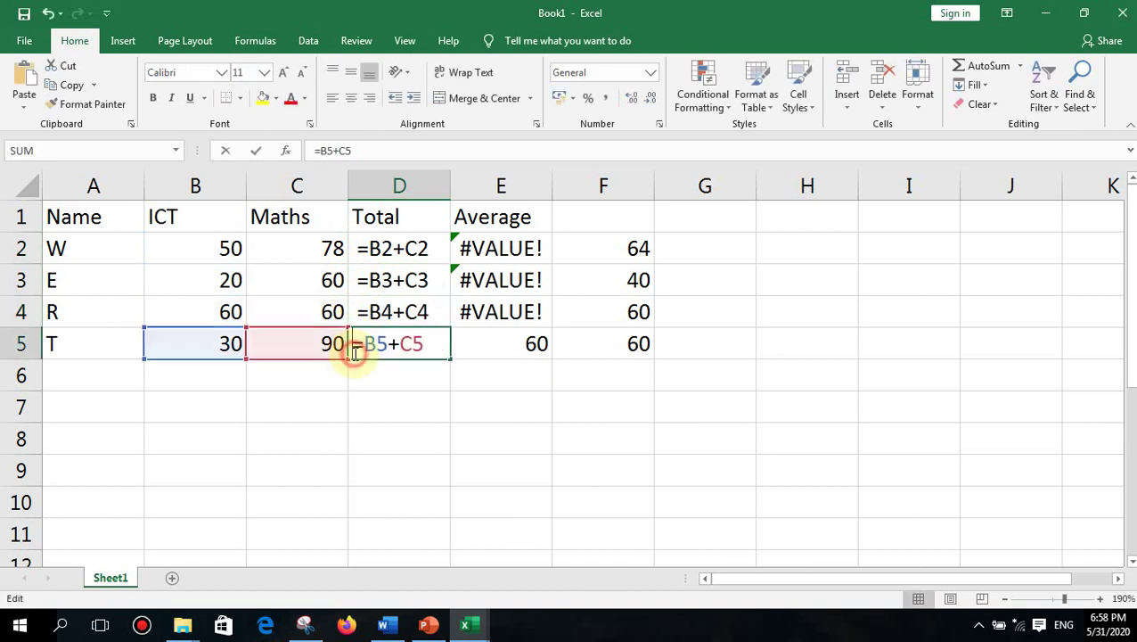
{"action": "left_click", "coordinate": [353, 350]}
Make the =D2/2-style average formulas in E2:E5 display as text
{"action": "double_click", "coordinate": [482, 251]}
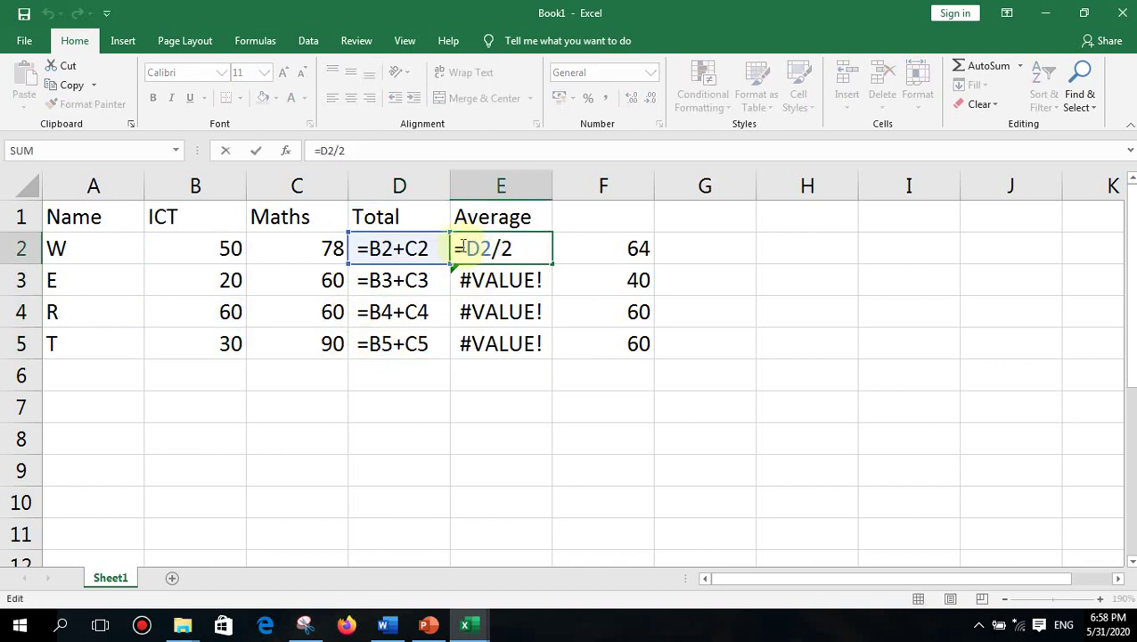
{"action": "left_click", "coordinate": [457, 249]}
{"action": "key", "text": "Return"}
{"action": "double_click", "coordinate": [463, 280]}
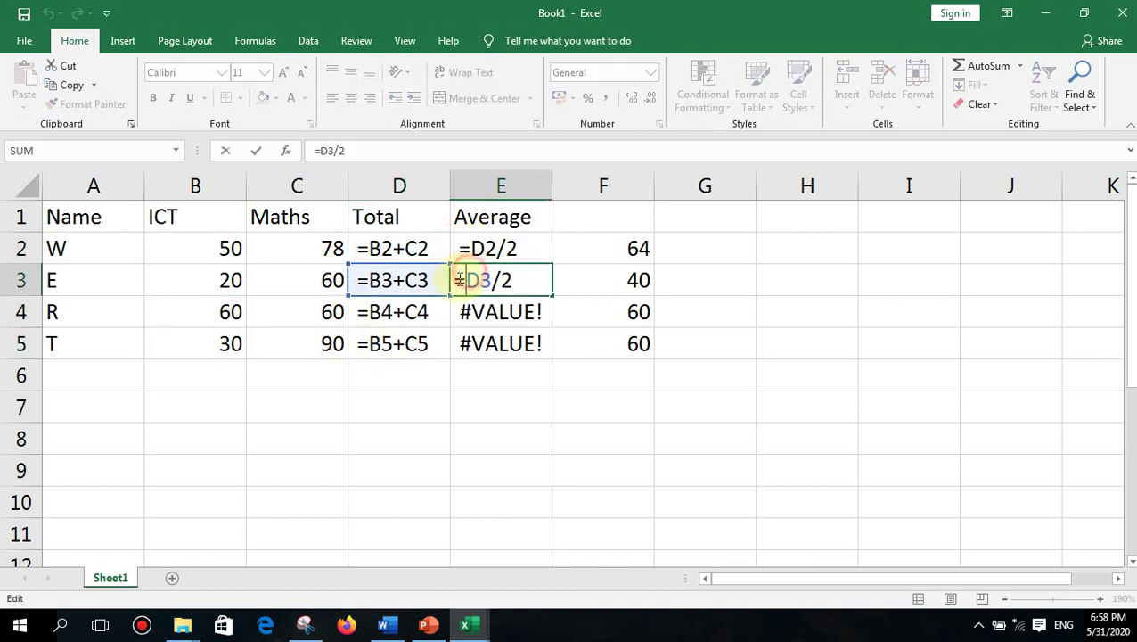
{"action": "left_click", "coordinate": [459, 281]}
{"action": "key", "text": "Return"}
{"action": "double_click", "coordinate": [470, 312]}
{"action": "left_click", "coordinate": [459, 312]}
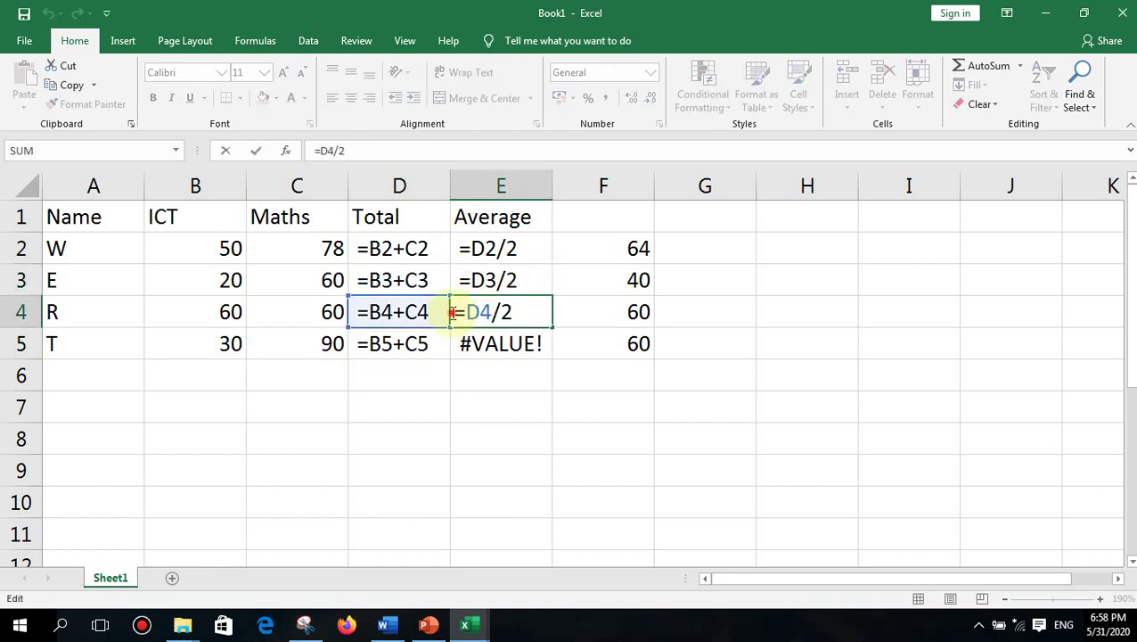
{"action": "key", "text": "Return"}
{"action": "double_click", "coordinate": [468, 342]}
{"action": "left_click", "coordinate": [458, 341]}
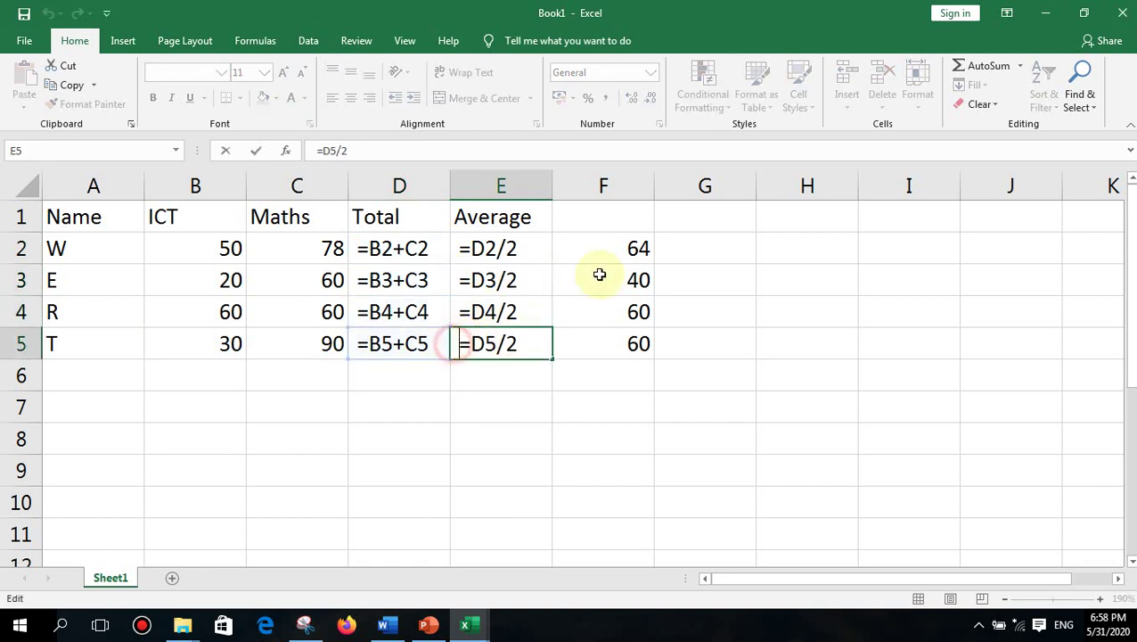
Make the =(B2+C2)/2-style average formulas in F2:F5 display as text
{"action": "double_click", "coordinate": [624, 249]}
{"action": "left_click", "coordinate": [562, 249]}
{"action": "key", "text": "Return"}
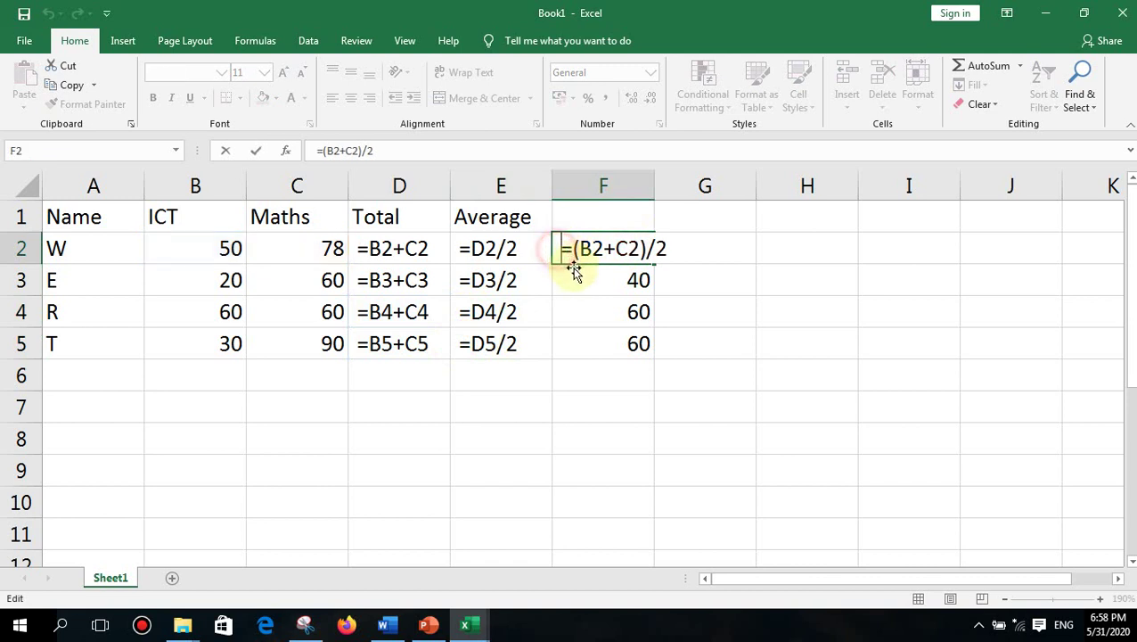
{"action": "double_click", "coordinate": [564, 279]}
{"action": "left_click", "coordinate": [559, 282]}
{"action": "key", "text": "Return"}
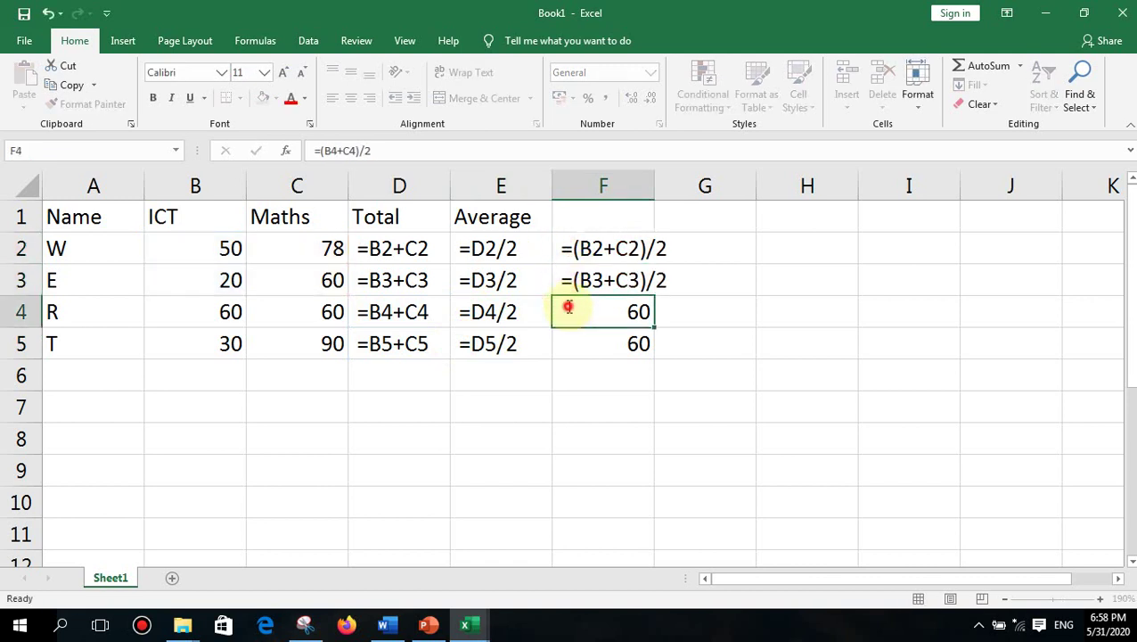
{"action": "double_click", "coordinate": [567, 310]}
{"action": "left_click", "coordinate": [558, 310]}
{"action": "key", "text": "Return"}
{"action": "double_click", "coordinate": [576, 343]}
{"action": "left_click", "coordinate": [558, 343]}
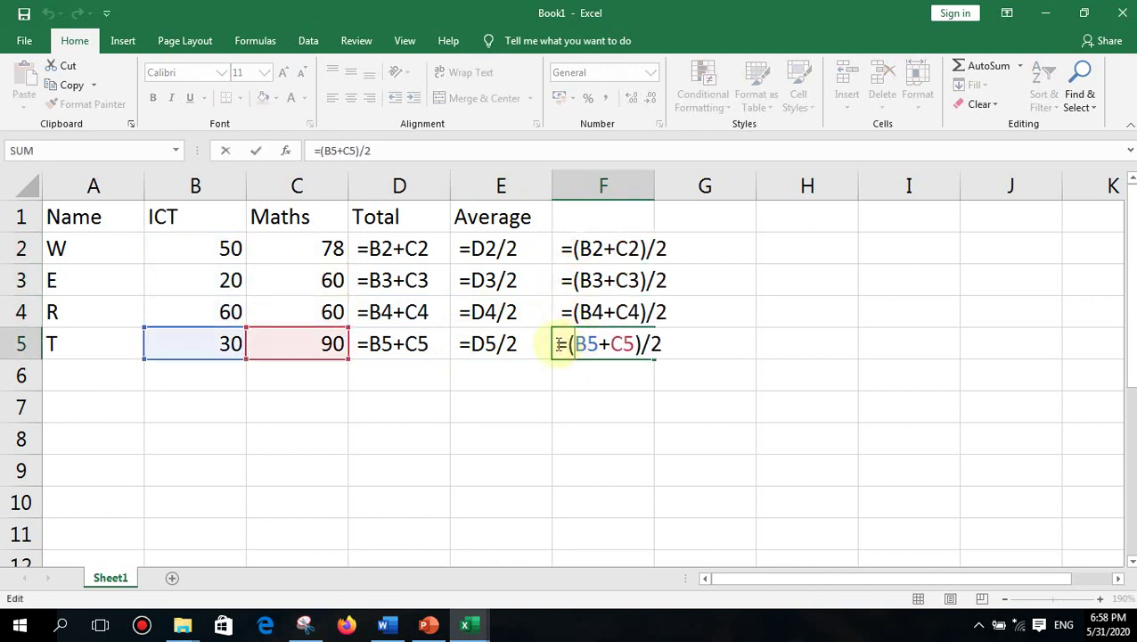
{"action": "key", "text": "ctrl+Return"}
{"action": "left_click", "coordinate": [727, 418]}
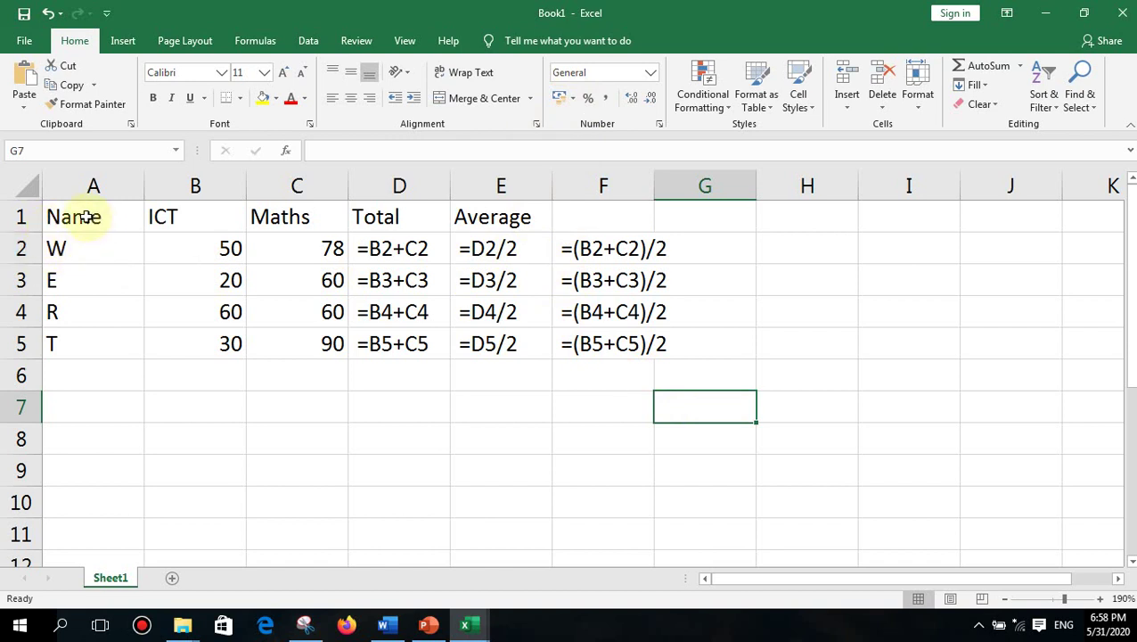
Delete the whole marks table in A1:G6, leaving the sheet empty
{"action": "left_click_drag", "start_coordinate": [87, 217], "coordinate": [656, 359]}
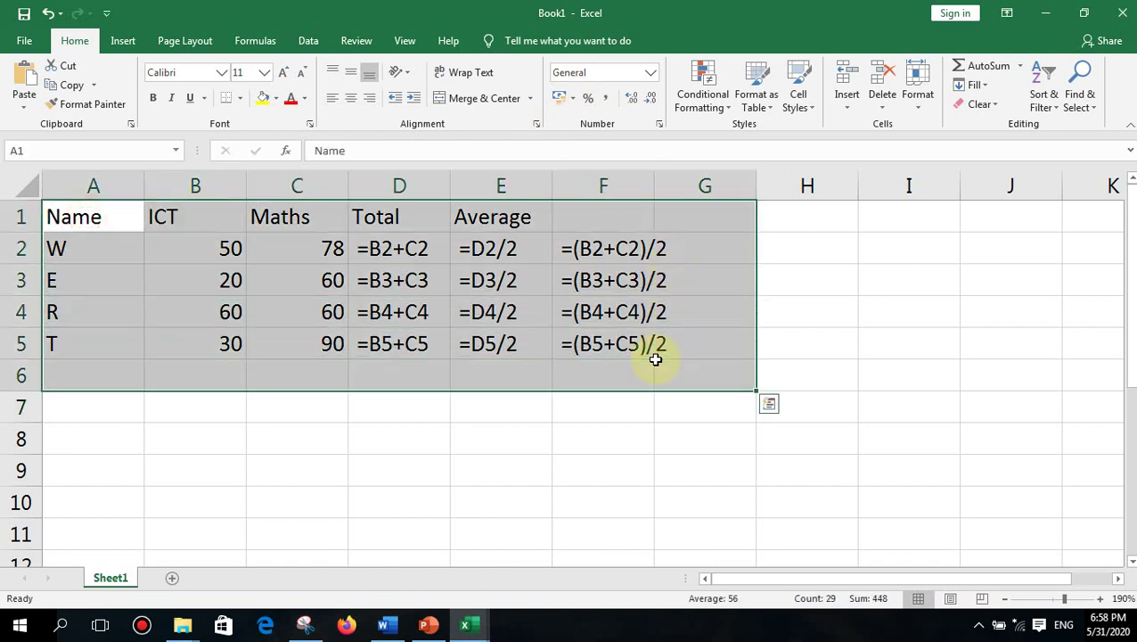
{"action": "key", "text": "Delete"}
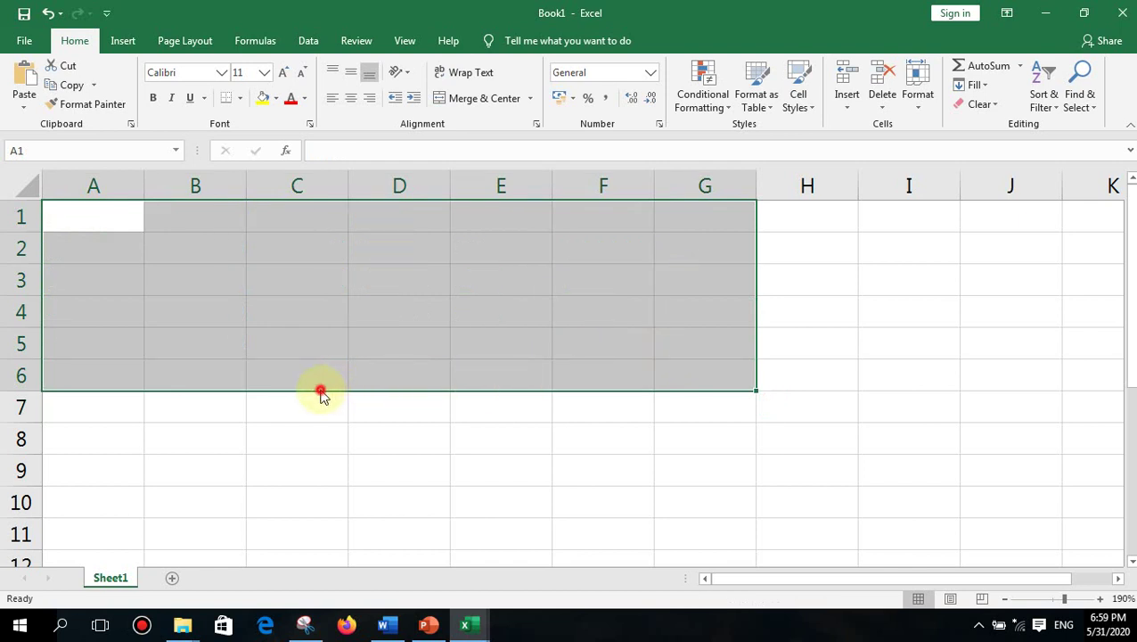
{"action": "left_click", "coordinate": [165, 270]}
{"action": "left_click", "coordinate": [125, 217]}
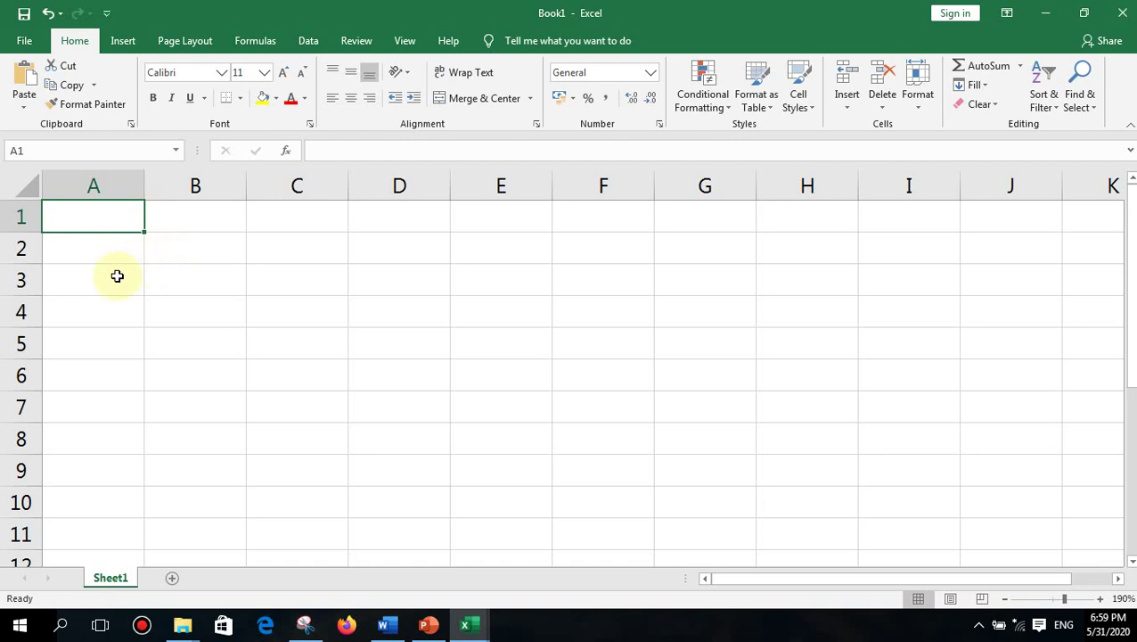
Enter 4 in A1, 5 in A2 and =A1+A2 in A3
{"action": "type", "text": "4"}
{"action": "key", "text": "Return"}
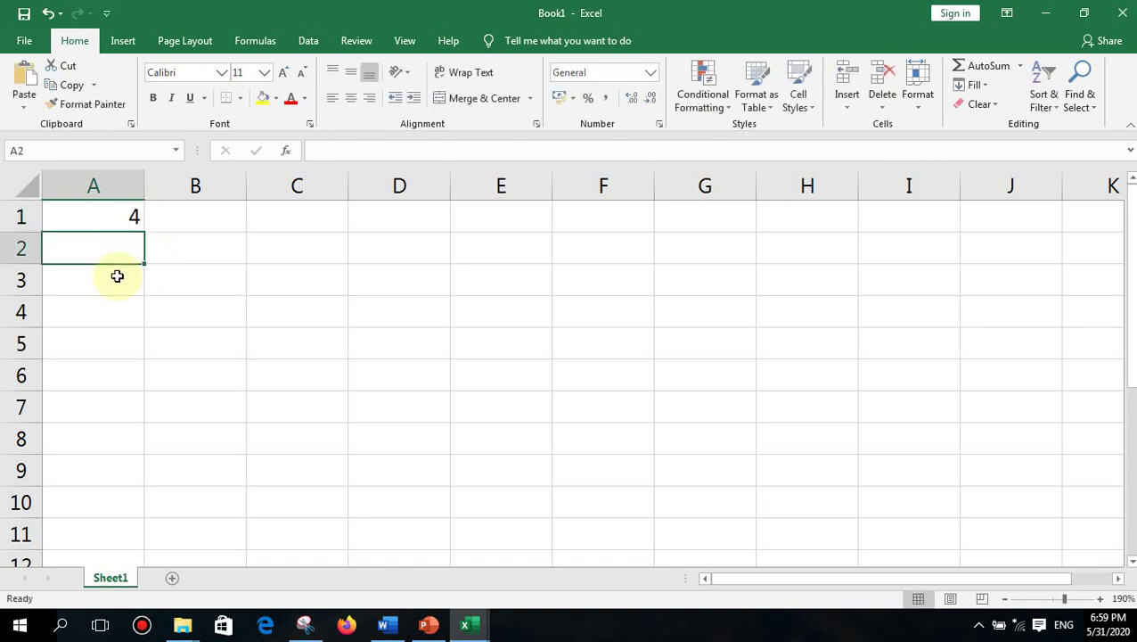
{"action": "type", "text": "5"}
{"action": "key", "text": "Return"}
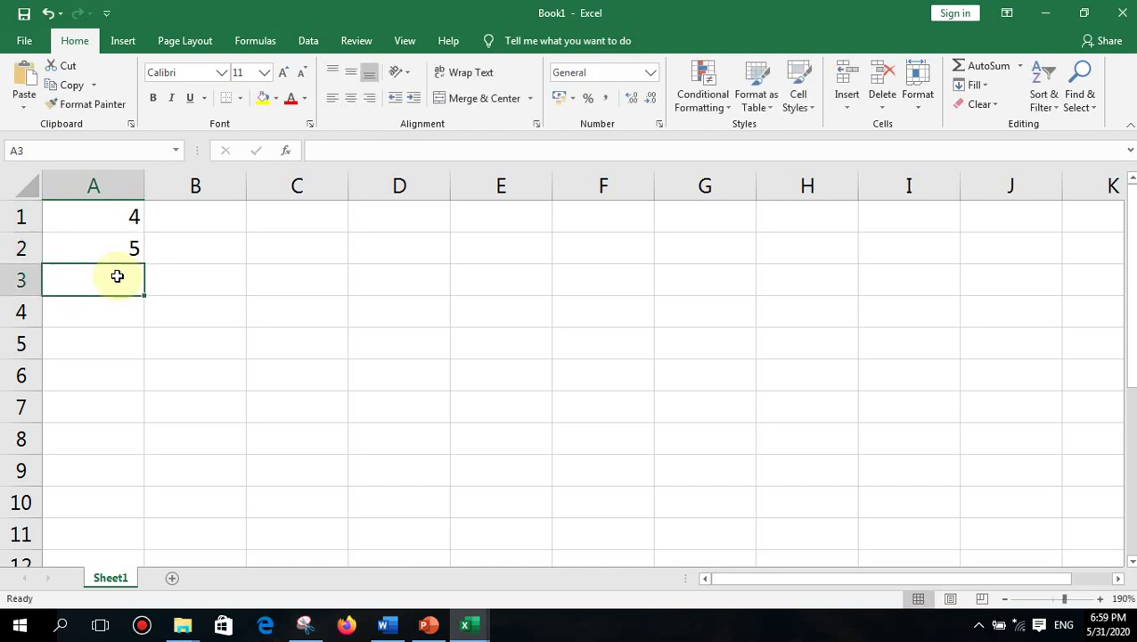
{"action": "type", "text": "="}
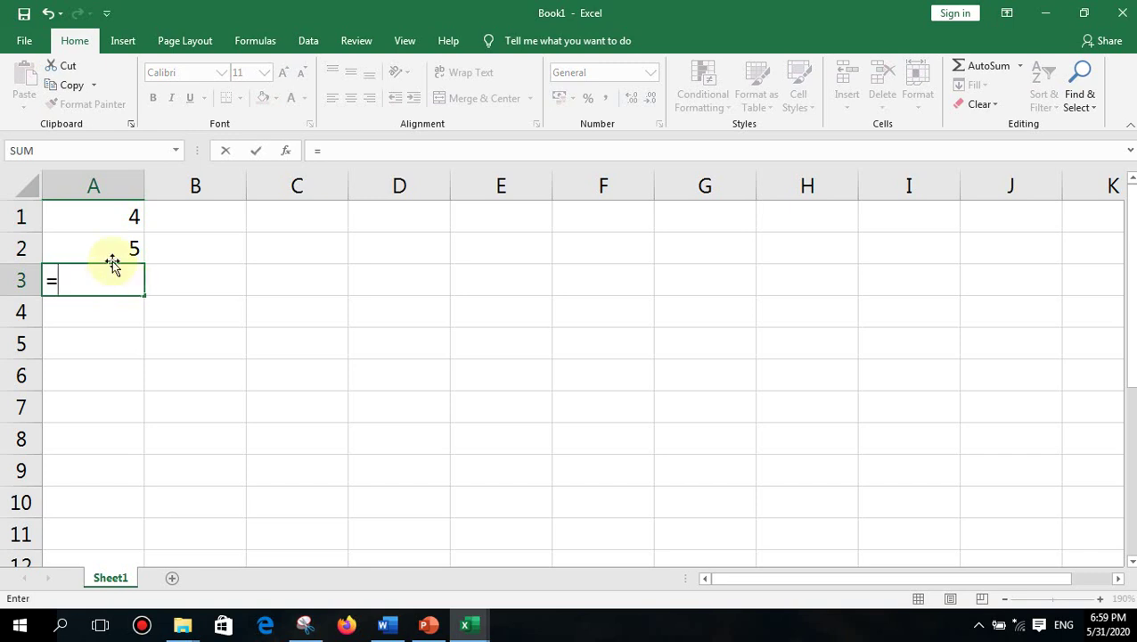
{"action": "left_click", "coordinate": [65, 217]}
{"action": "type", "text": "+"}
{"action": "left_click", "coordinate": [92, 251]}
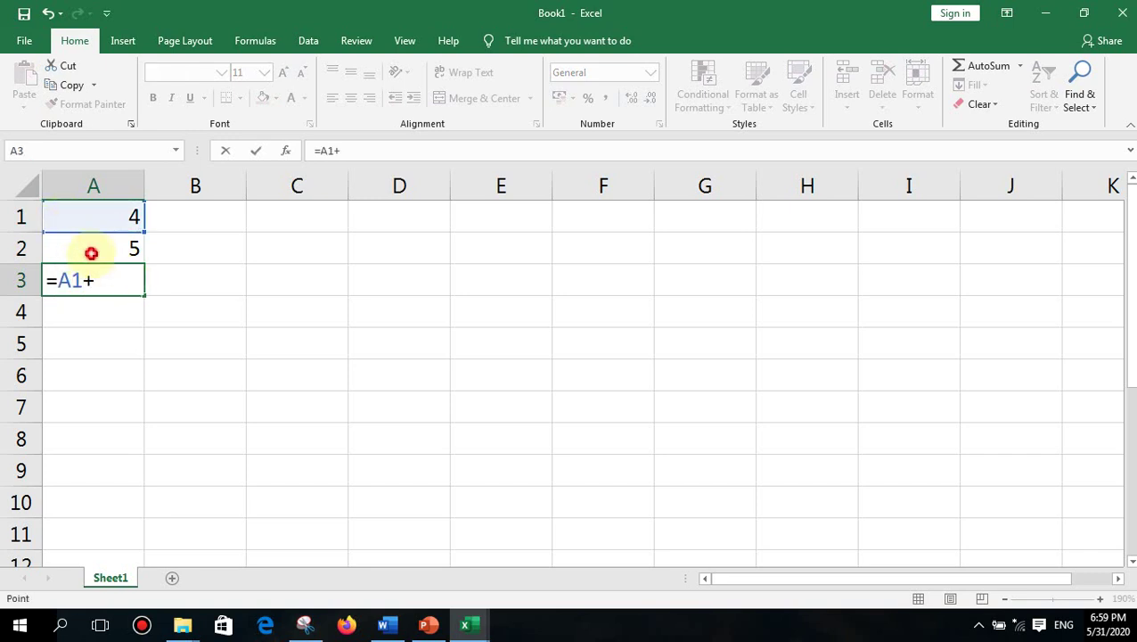
{"action": "key", "text": "Return"}
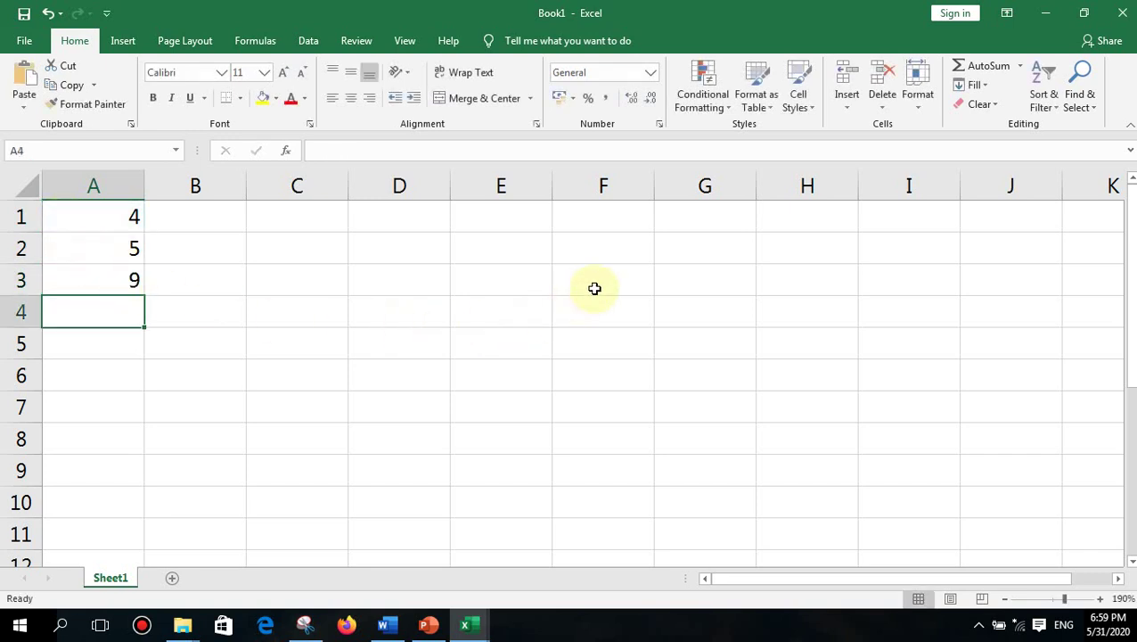
Enter =A3 in F3 so it displays 9
{"action": "left_click", "coordinate": [571, 277]}
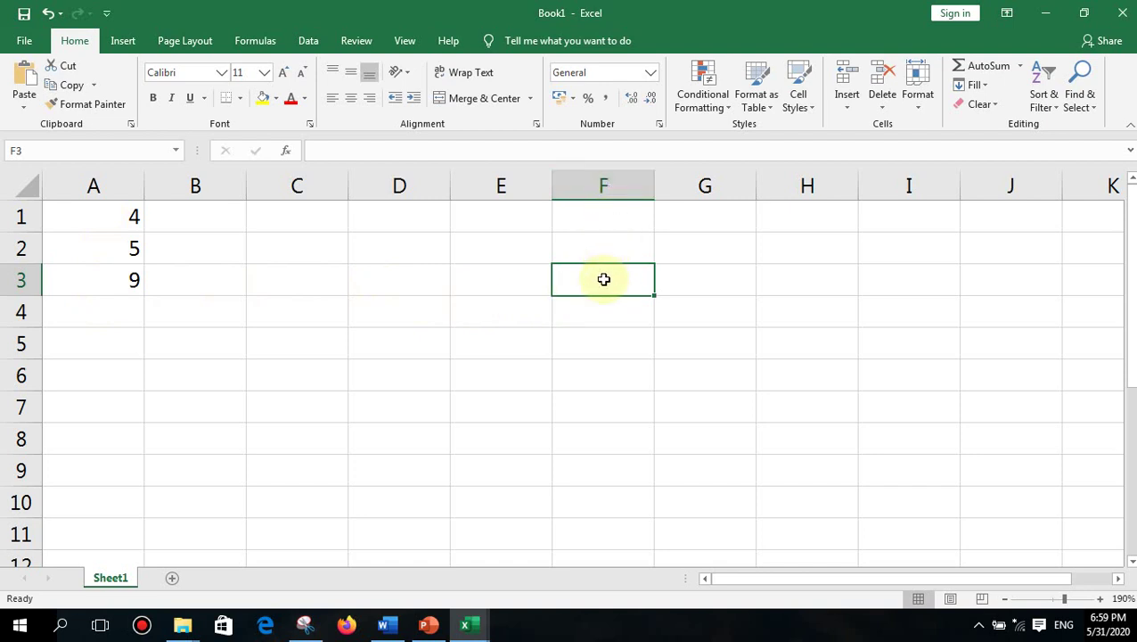
{"action": "type", "text": "="}
{"action": "left_click", "coordinate": [103, 281]}
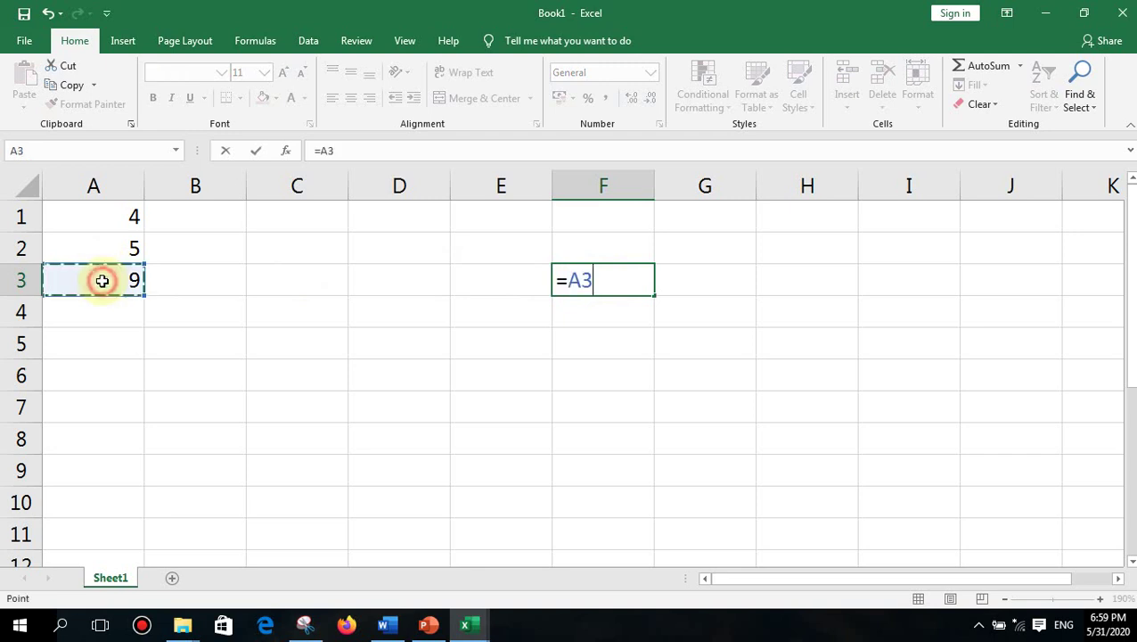
{"action": "key", "text": "Return"}
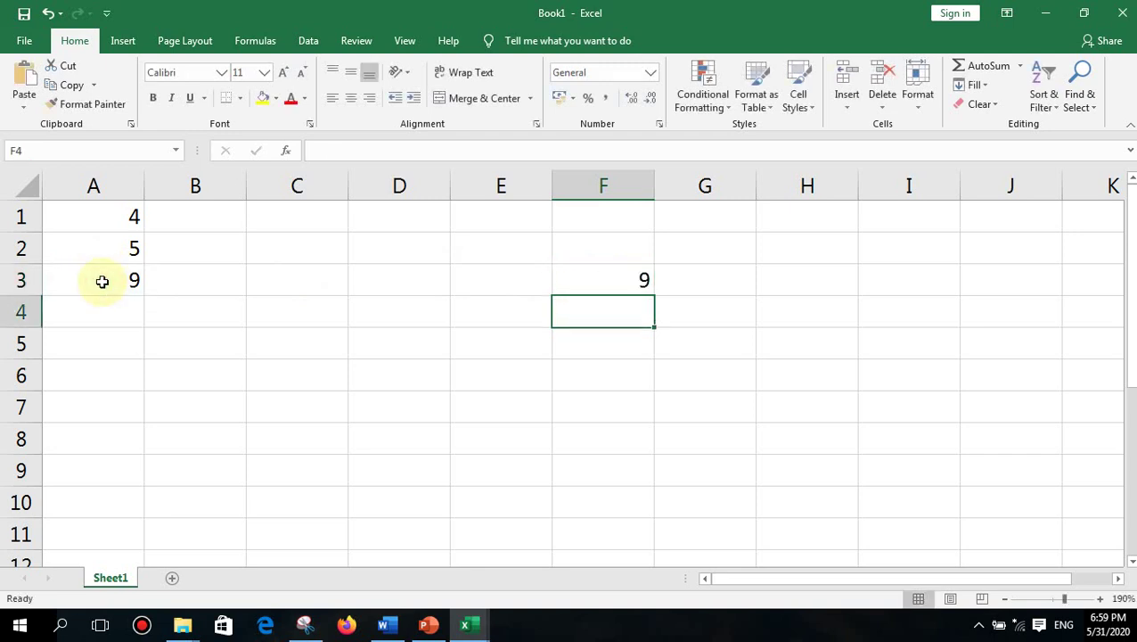
{"action": "left_click", "coordinate": [643, 276]}
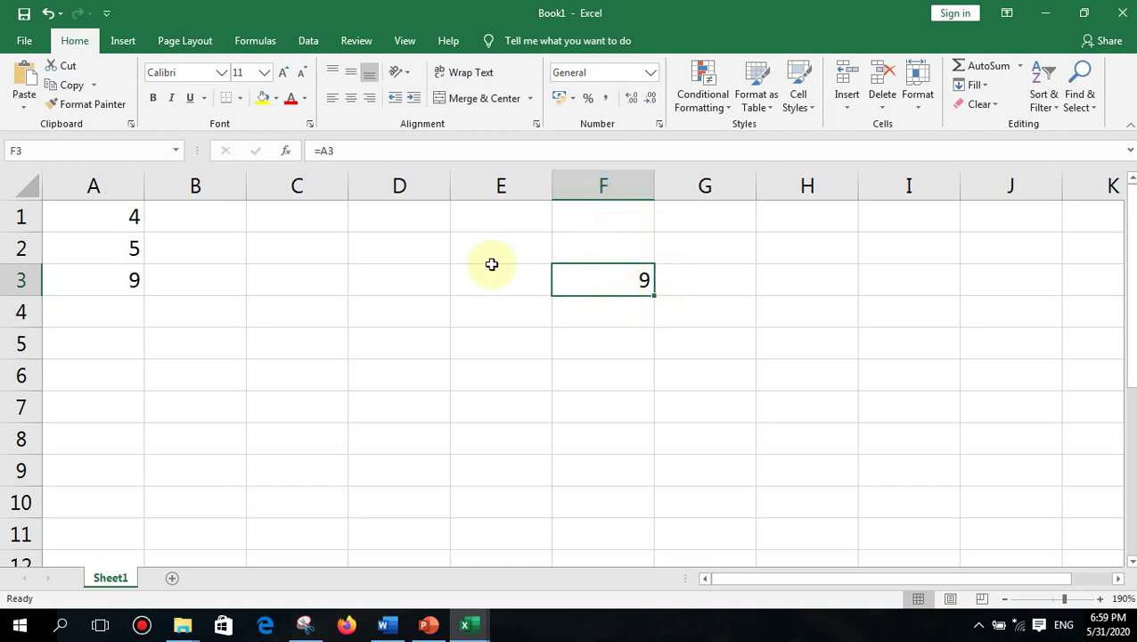
{"action": "left_click", "coordinate": [130, 218]}
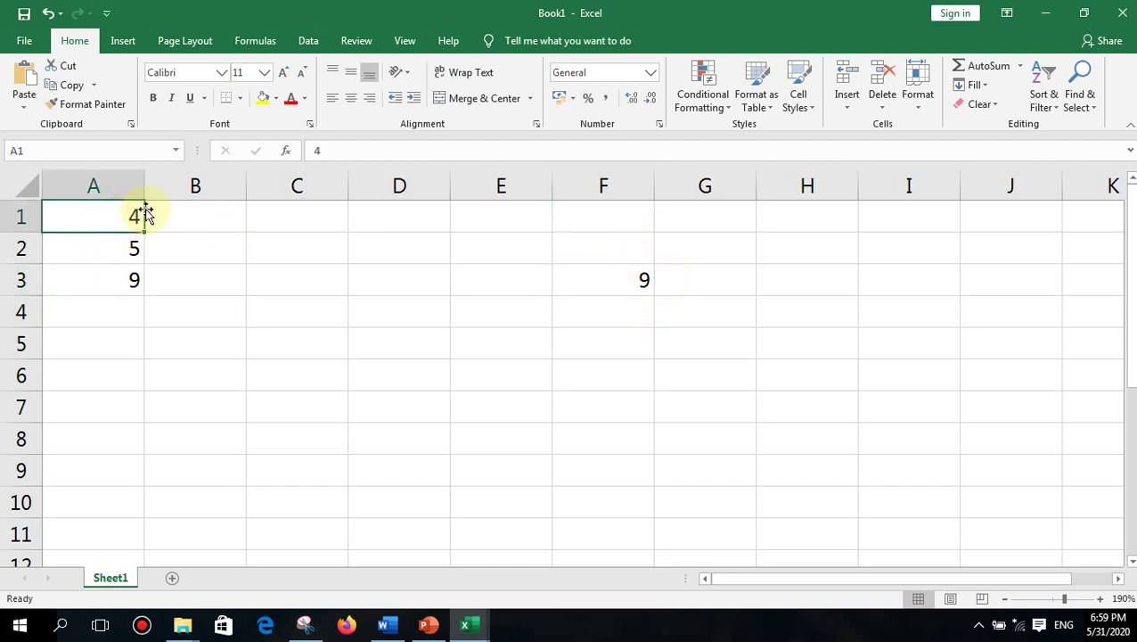
Change A1 to 80, then Clear All on A1:G5 to empty the sheet
{"action": "type", "text": "80"}
{"action": "key", "text": "Return"}
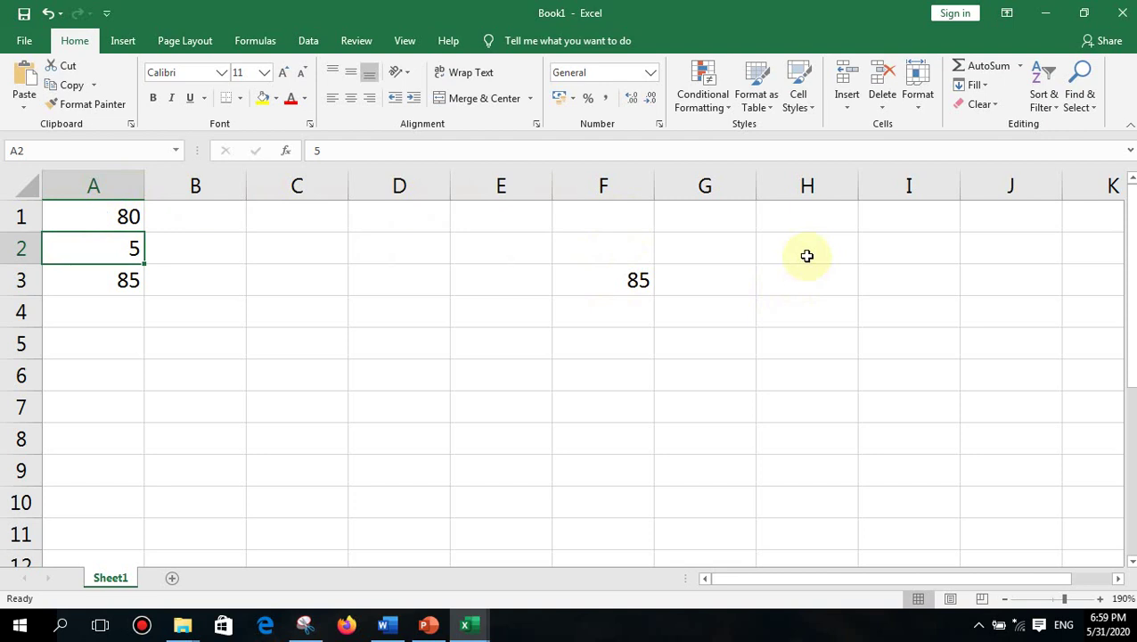
{"action": "left_click", "coordinate": [104, 211]}
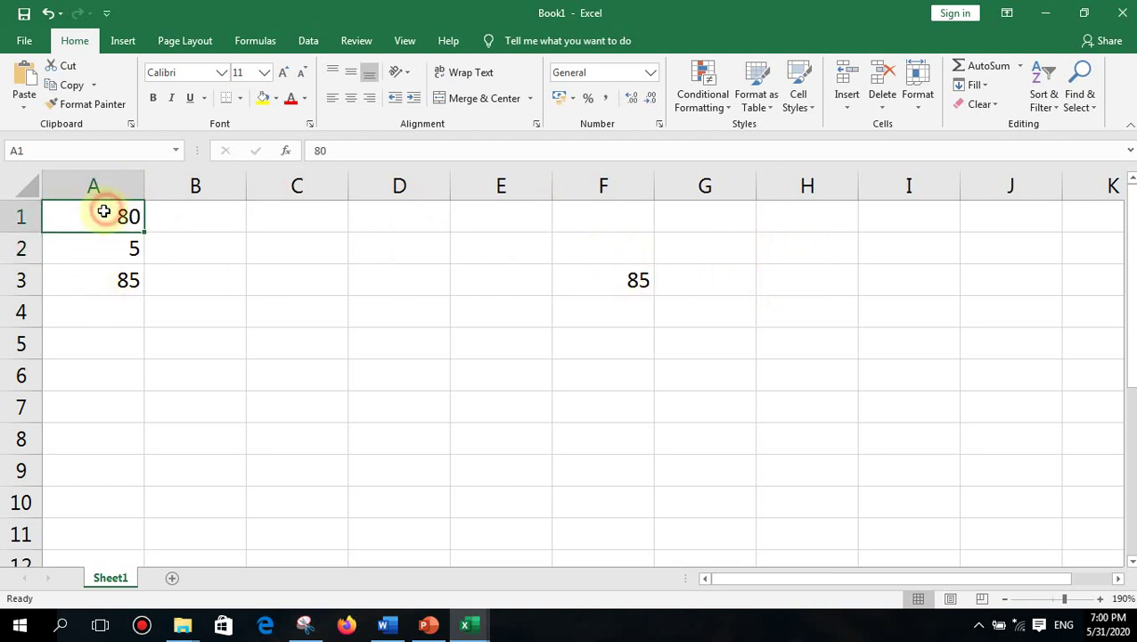
{"action": "left_click_drag", "start_coordinate": [104, 212], "coordinate": [754, 352]}
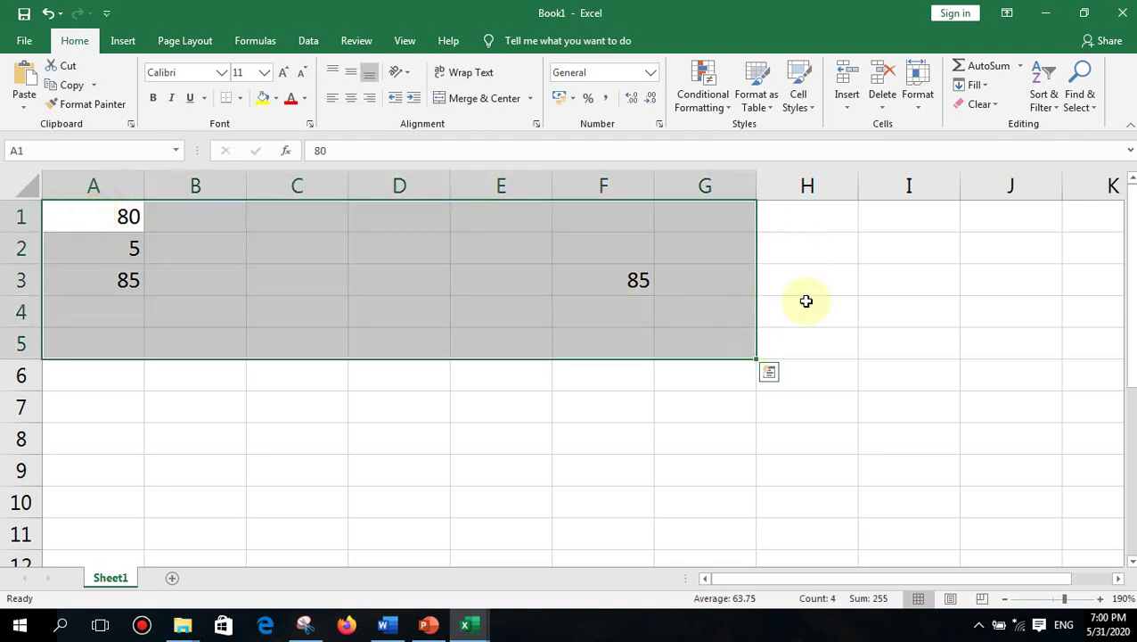
{"action": "left_click", "coordinate": [985, 102]}
{"action": "left_click", "coordinate": [989, 123]}
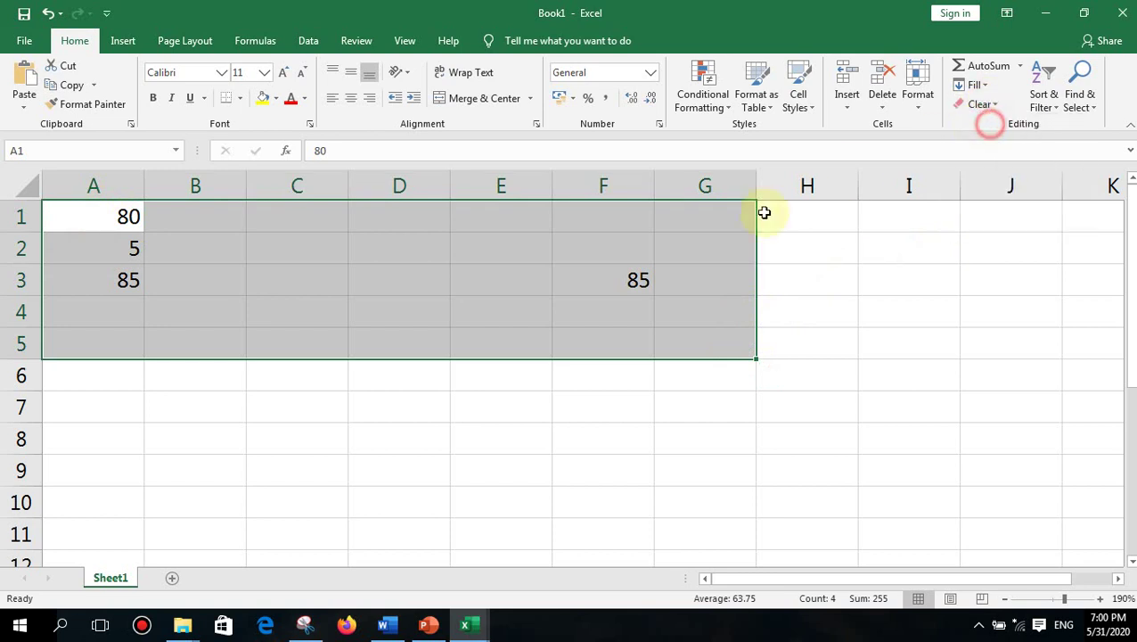
{"action": "left_click", "coordinate": [349, 349]}
{"action": "left_click", "coordinate": [121, 223]}
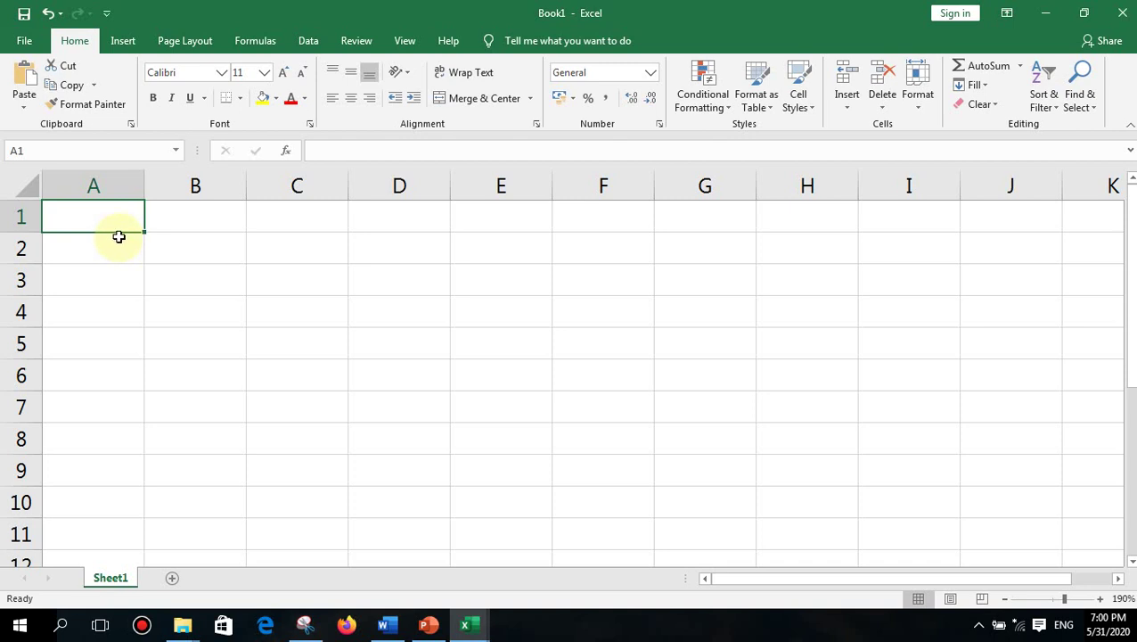
{"action": "type", "text": "50"}
{"action": "key", "text": "Return"}
{"action": "key", "text": "Up"}
{"action": "key", "text": "Right"}
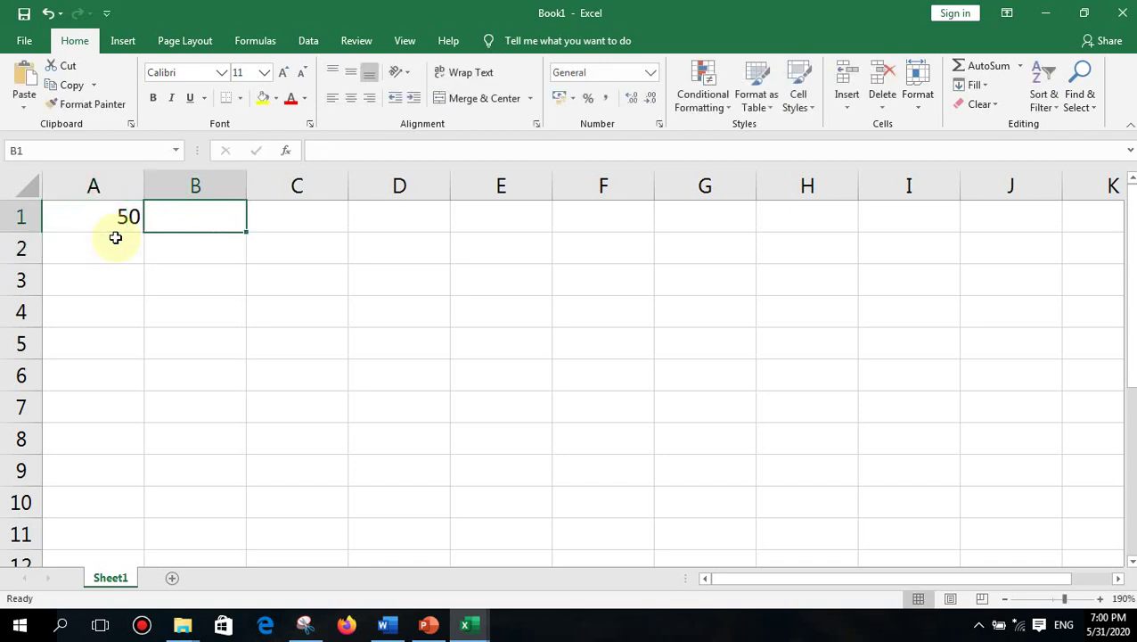
{"action": "key", "text": "Right"}
{"action": "type", "text": "="}
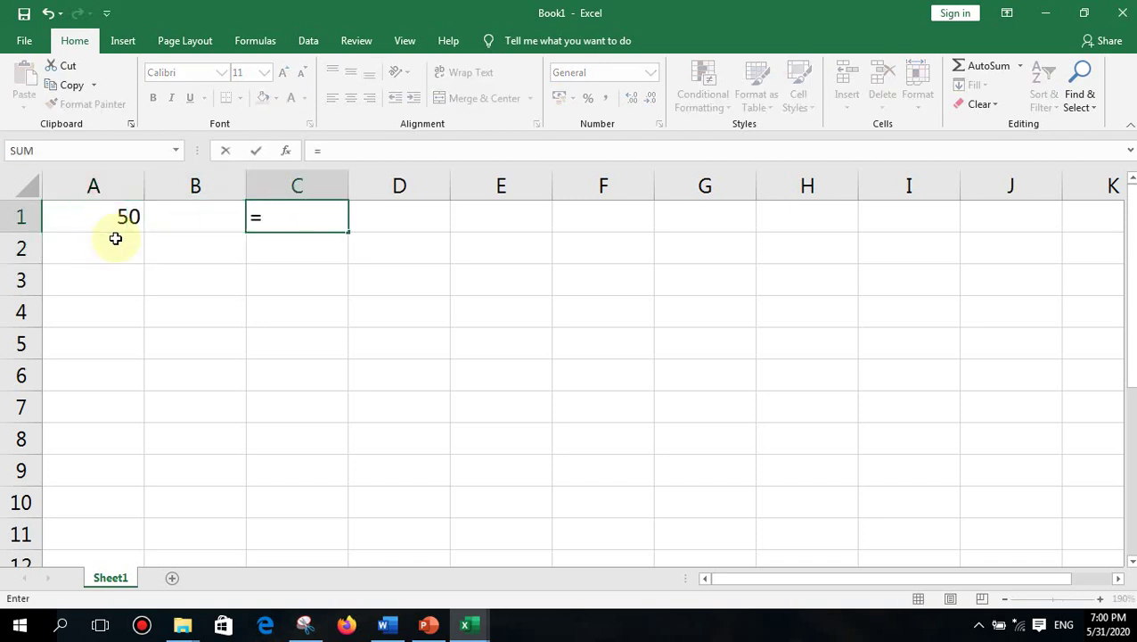
{"action": "left_click", "coordinate": [114, 221]}
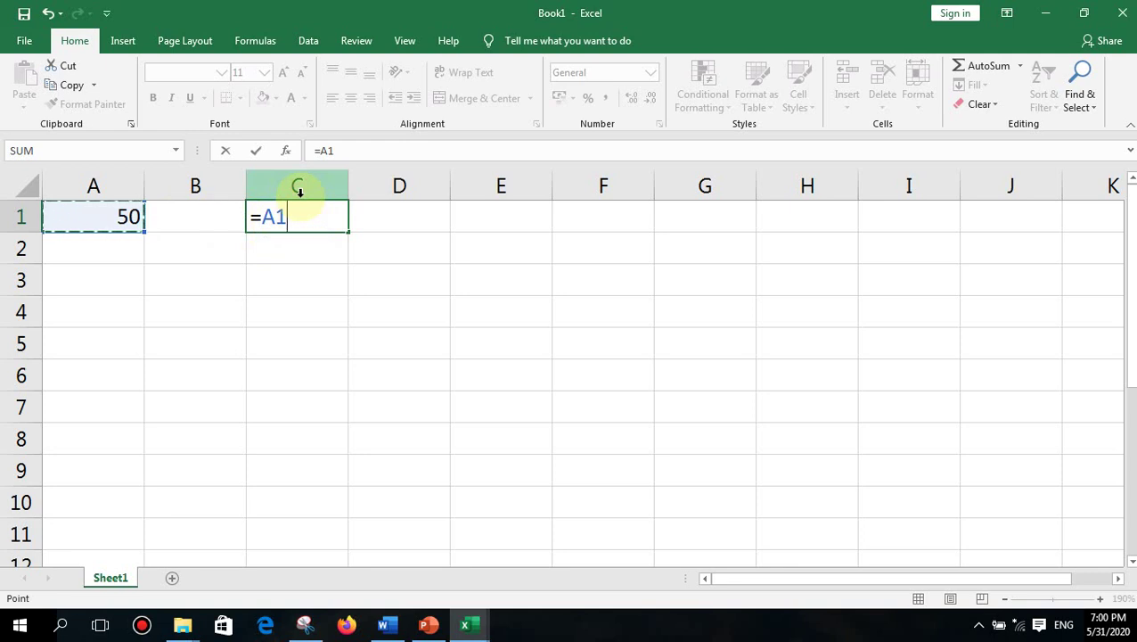
{"action": "key", "text": "Return"}
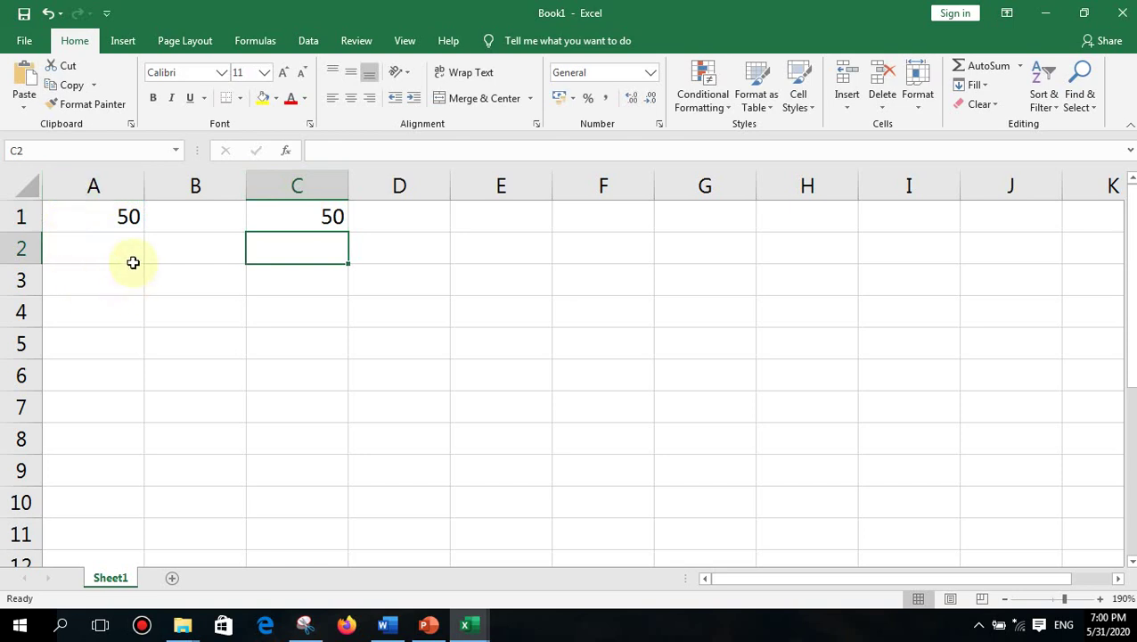
{"action": "left_click_drag", "start_coordinate": [120, 221], "coordinate": [287, 223]}
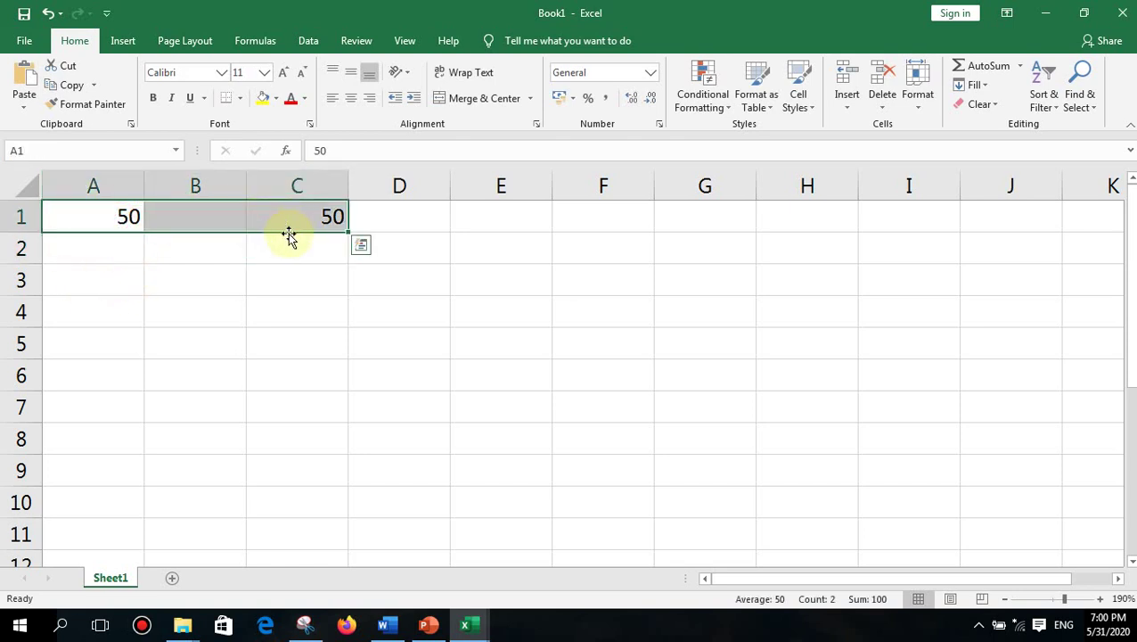
{"action": "key", "text": "Delete"}
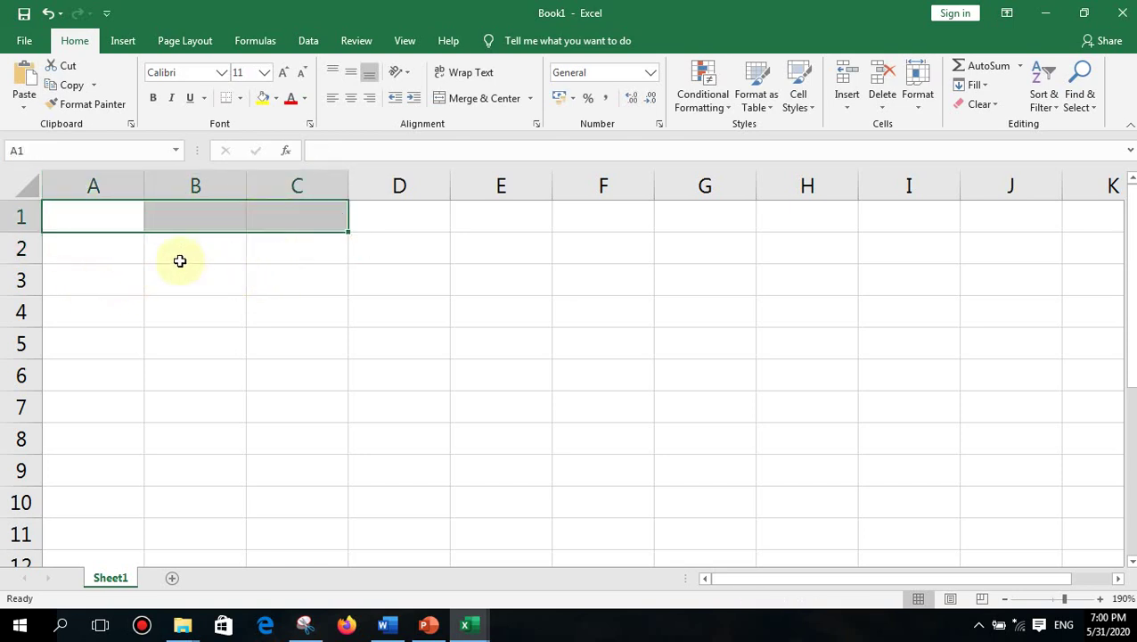
{"action": "left_click", "coordinate": [138, 248]}
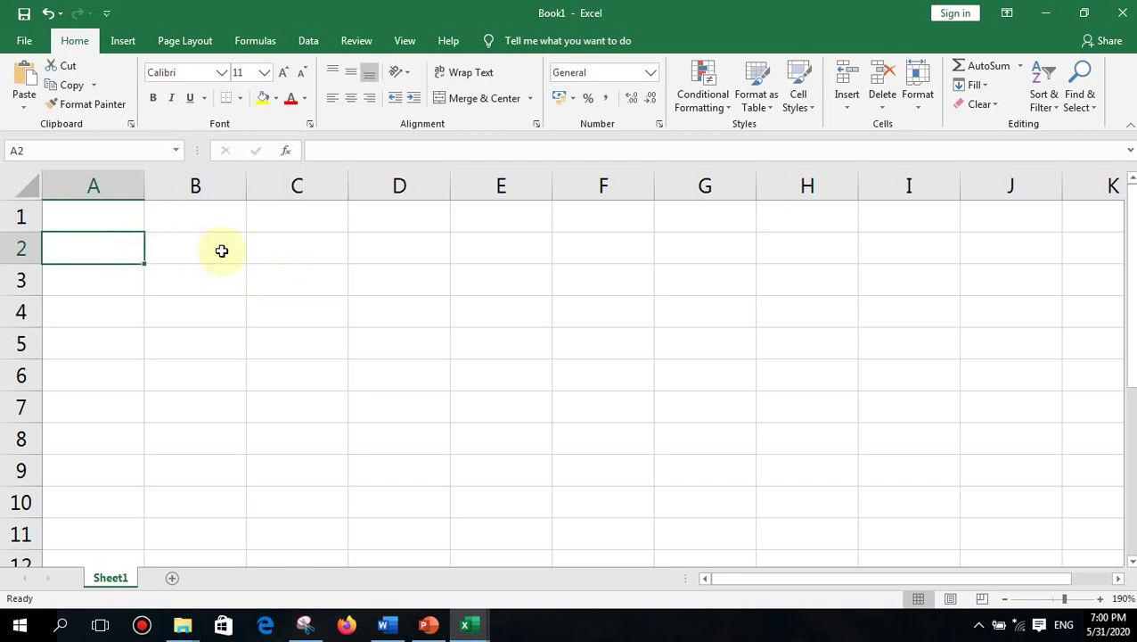